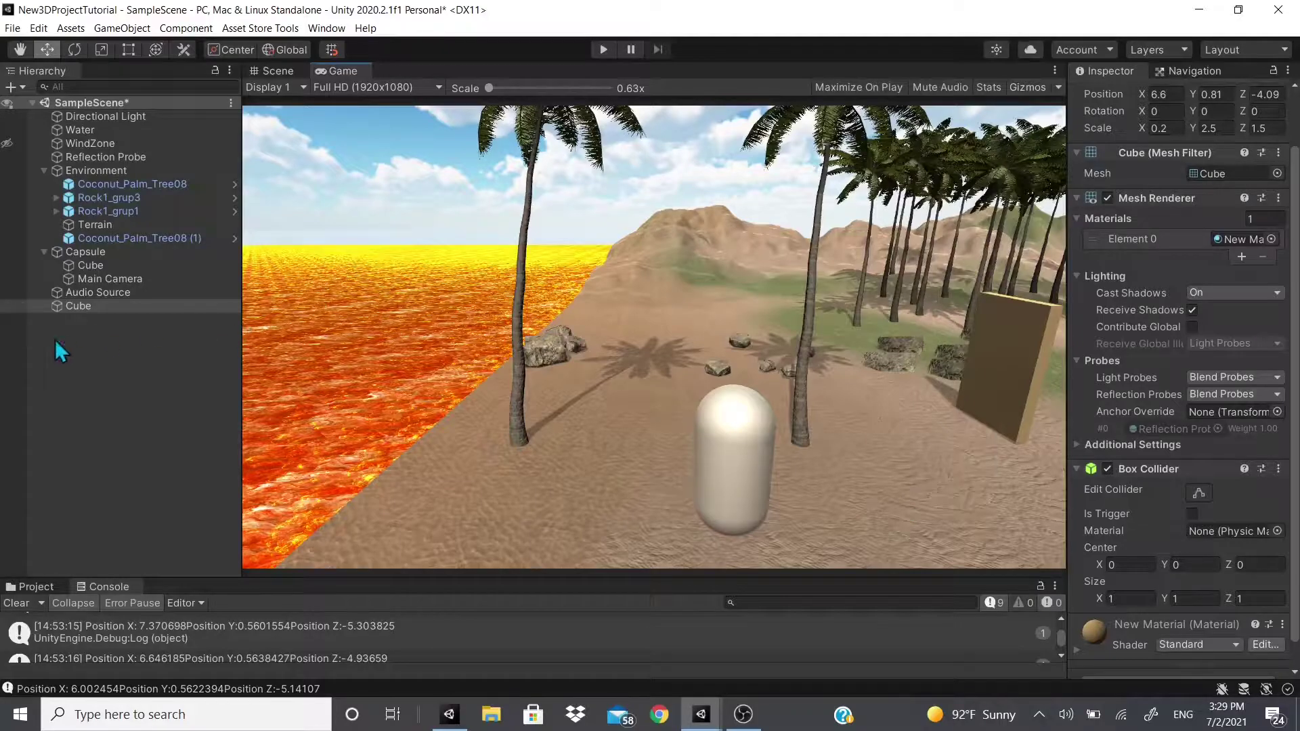
# Rename the standalone Cube object, the one outside the Capsule, as Door.
pyautogui.click(104, 306)
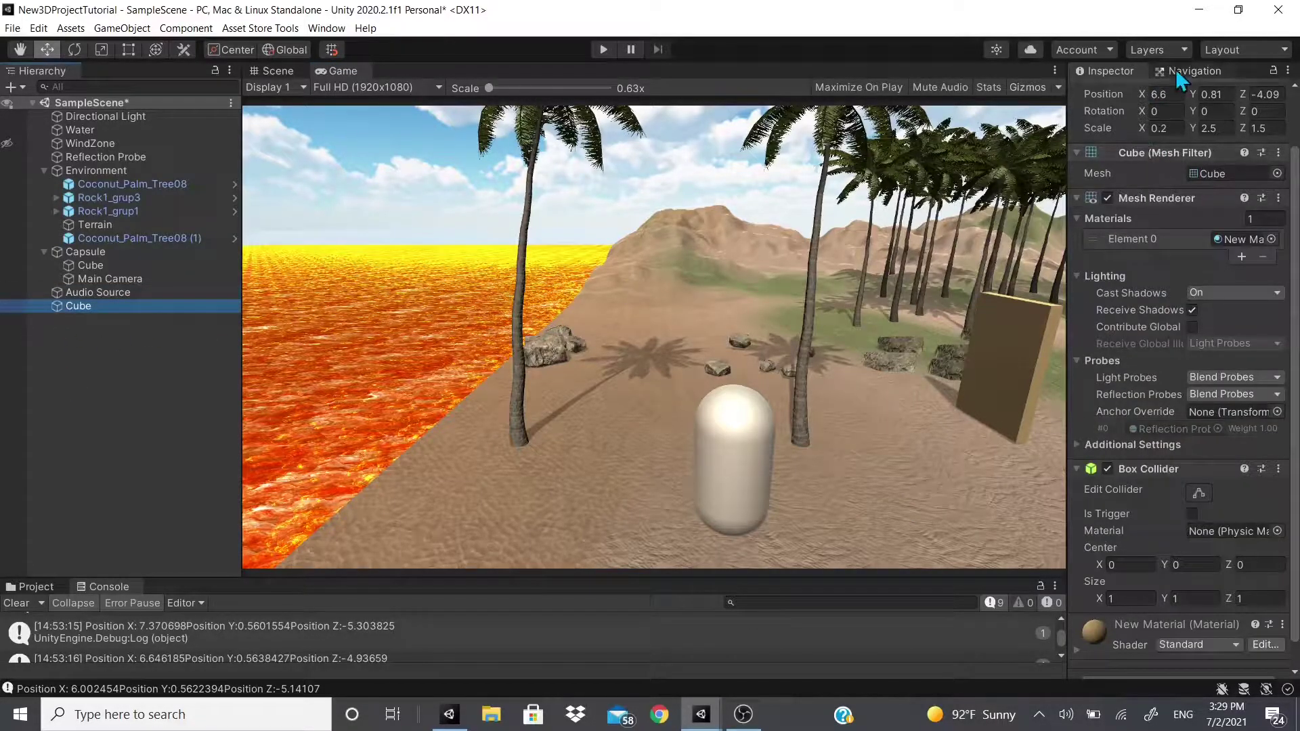
pyautogui.scroll(2, 1161, 108)
pyautogui.click(1165, 94)
pyautogui.write('Door')
# Examine the door up close in the Scene view and review its Transform, renderer and Box Collider settings.
pyautogui.click(249, 72)
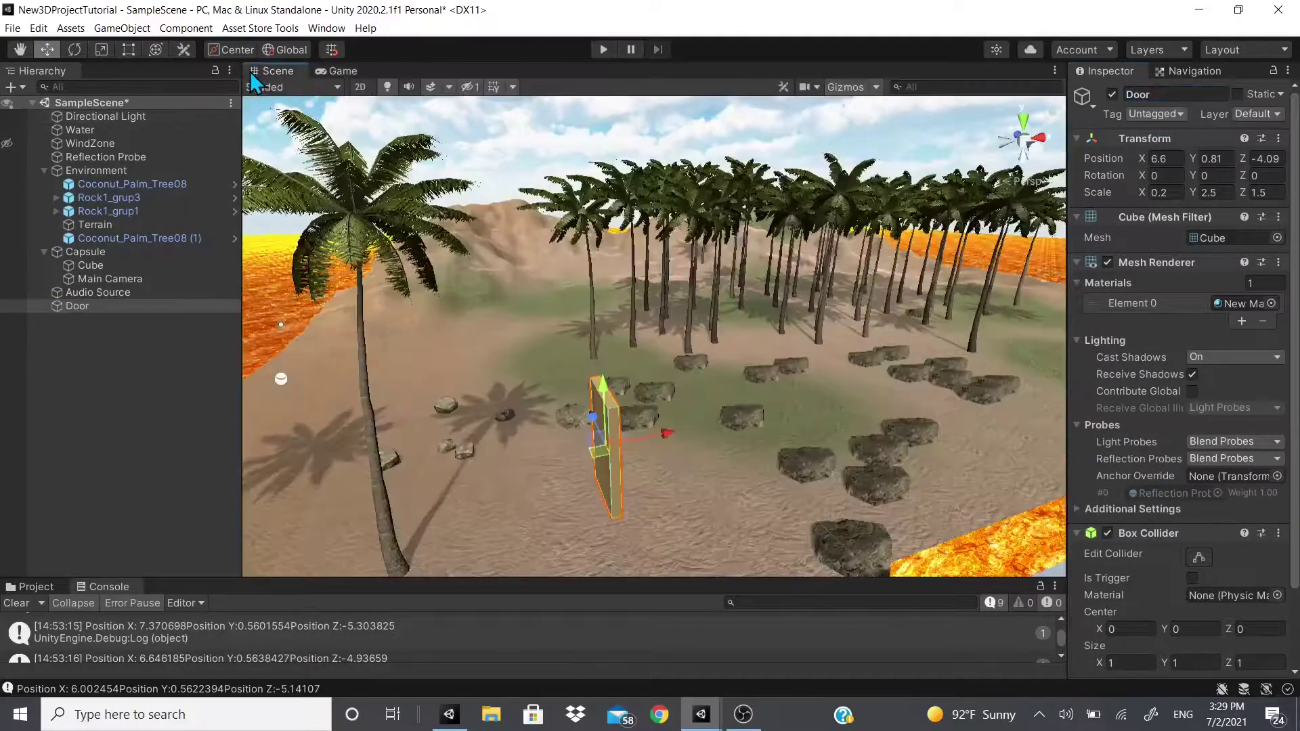
pyautogui.scroll(2, 529, 547)
pyautogui.moveTo(733, 415); pyautogui.dragTo(738, 359, button='middle')
pyautogui.scroll(3, 738, 359)
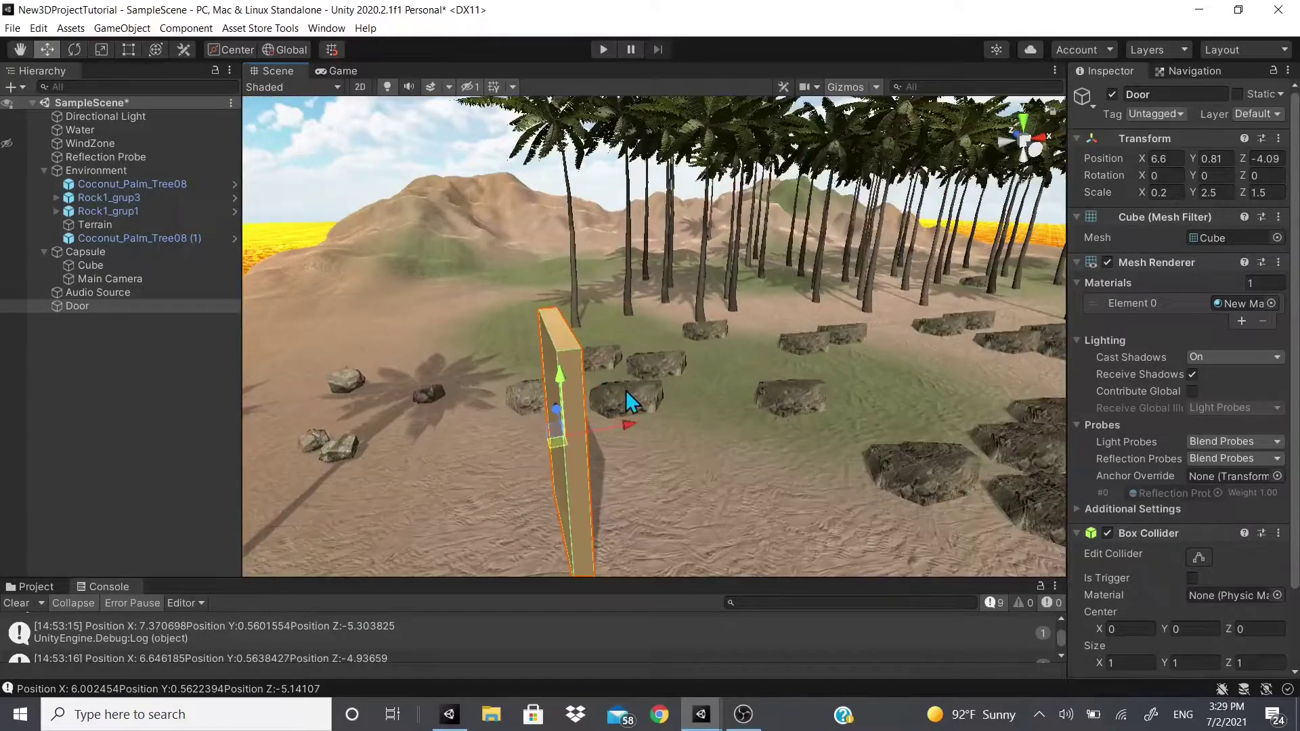
pyautogui.moveTo(626, 390); pyautogui.dragTo(763, 380, button='right')
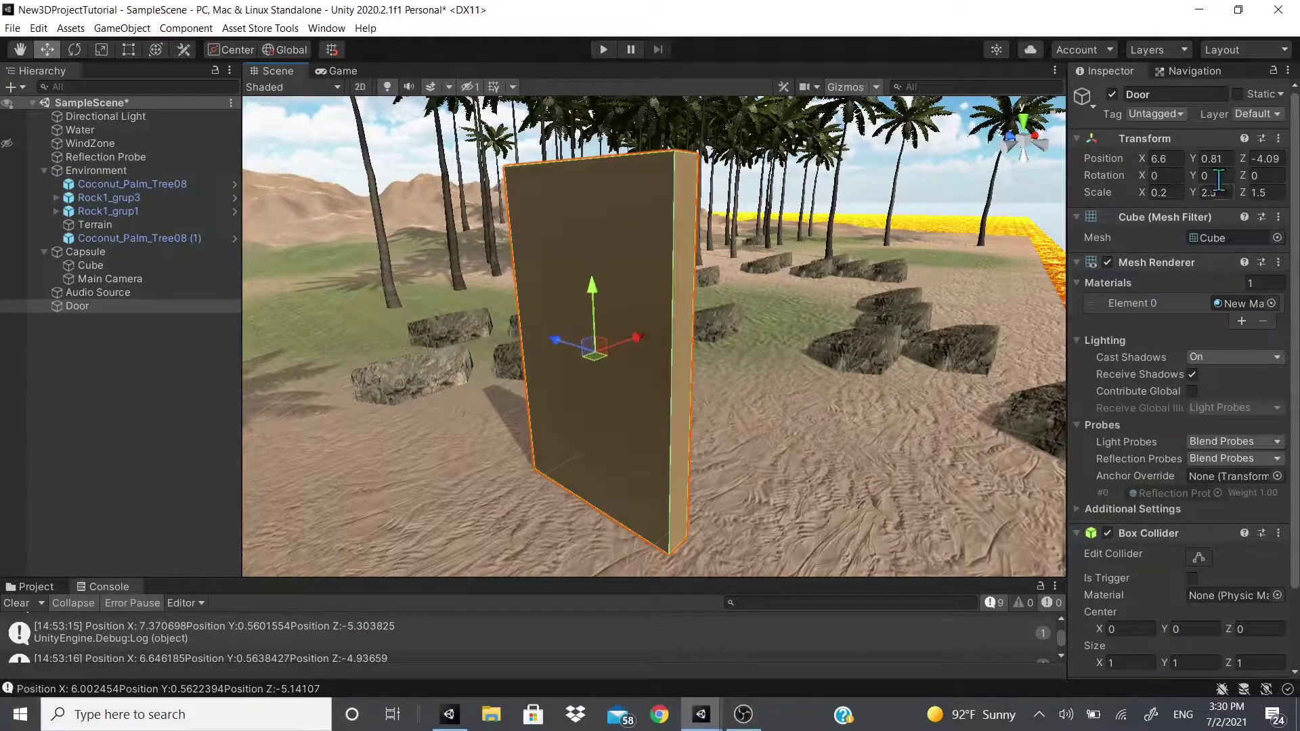
pyautogui.scroll(-3, 1218, 180)
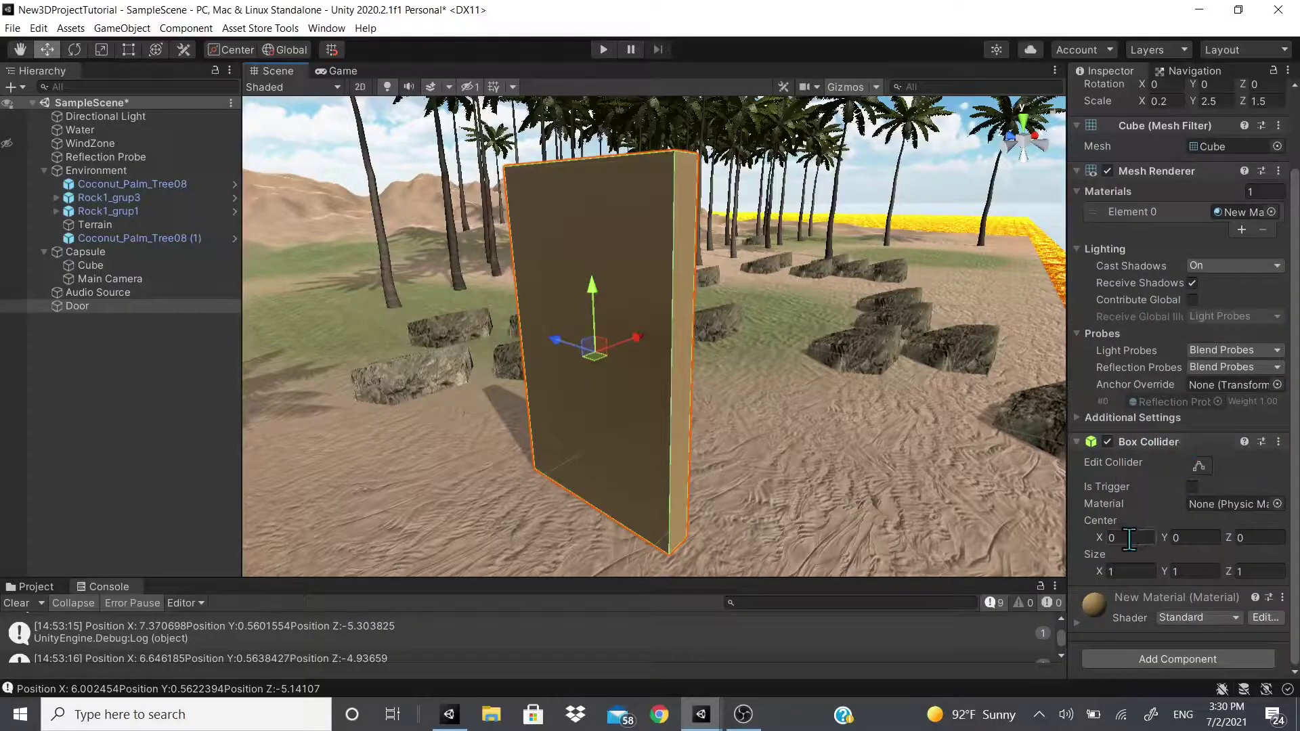
pyautogui.scroll(-6, 782, 247)
pyautogui.moveTo(820, 315); pyautogui.dragTo(819, 453, button='right')
# Add a Hinge Joint physics component to the Door object.
pyautogui.click(1093, 666)
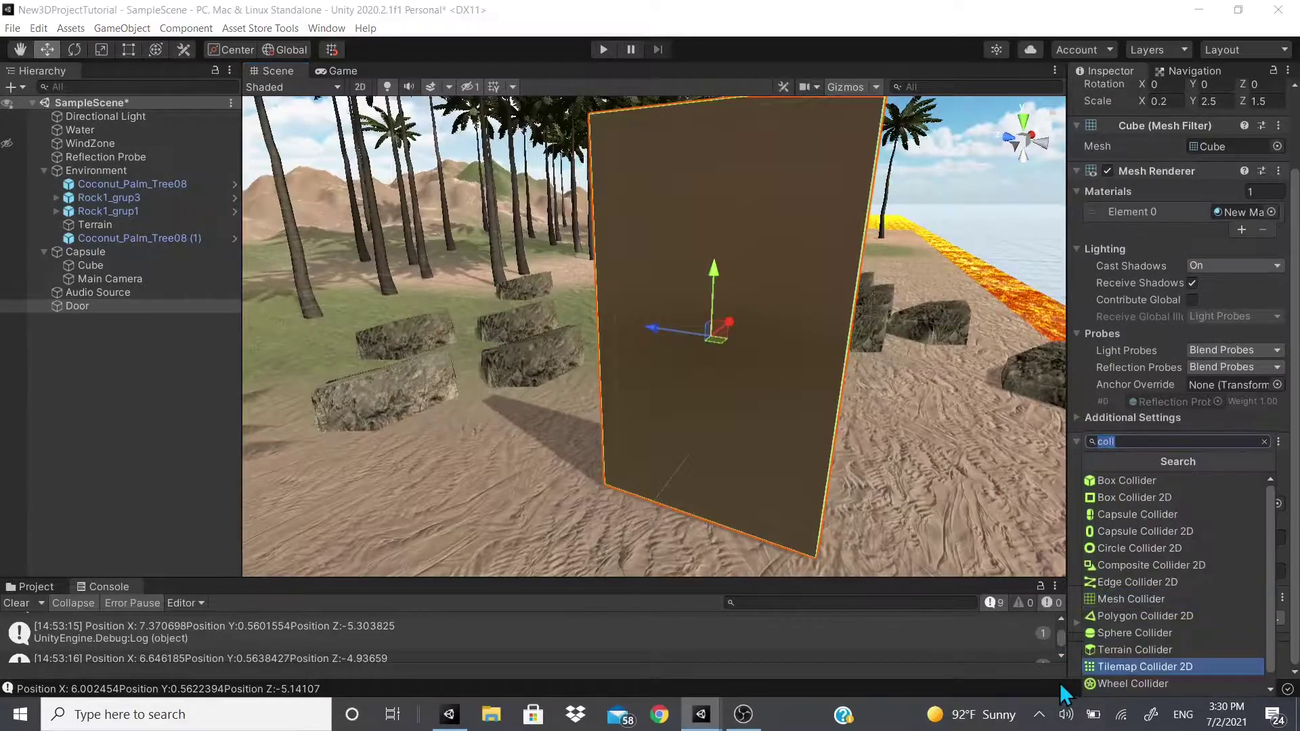
pyautogui.press('BackSpace')
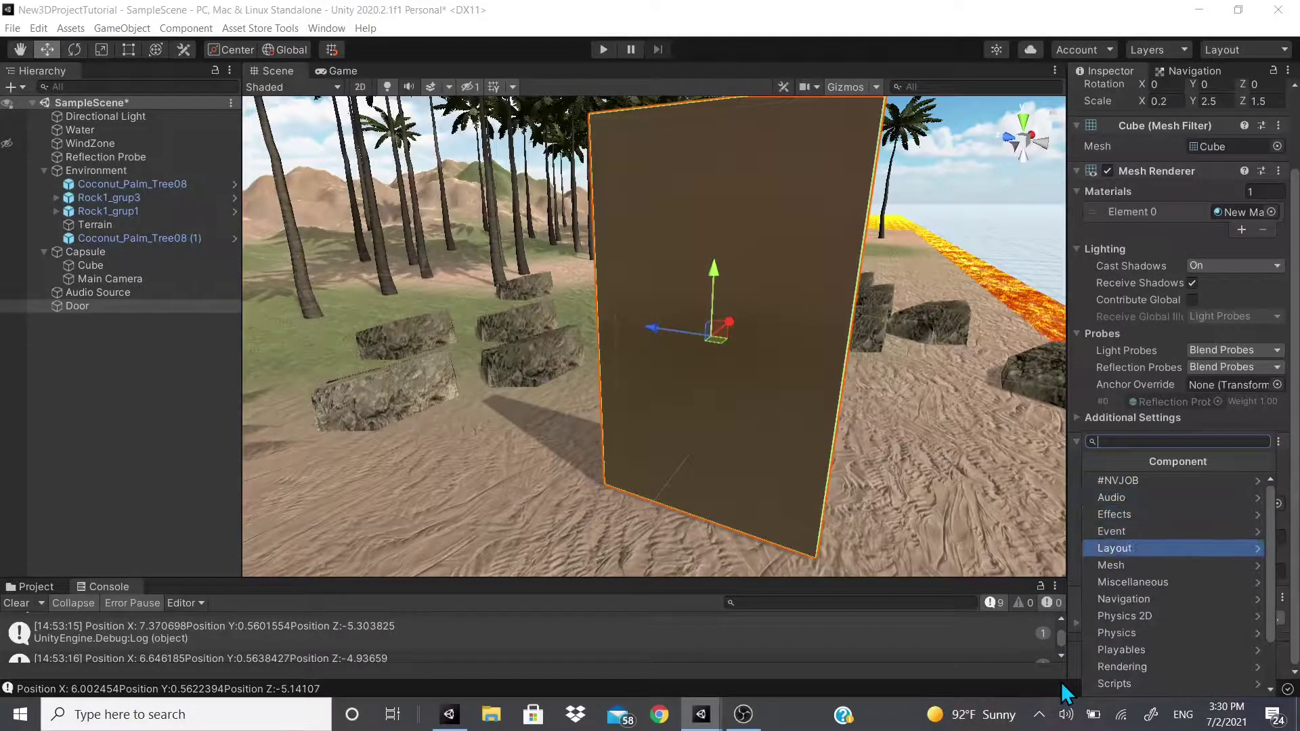
pyautogui.press('Up')
pyautogui.press('Right')
pyautogui.press('Down')
pyautogui.press('Down')
pyautogui.press('Down')
pyautogui.press('Down')
pyautogui.press('Down')
pyautogui.press('Down')
pyautogui.press('Down')
pyautogui.press('Down')
pyautogui.press('Down')
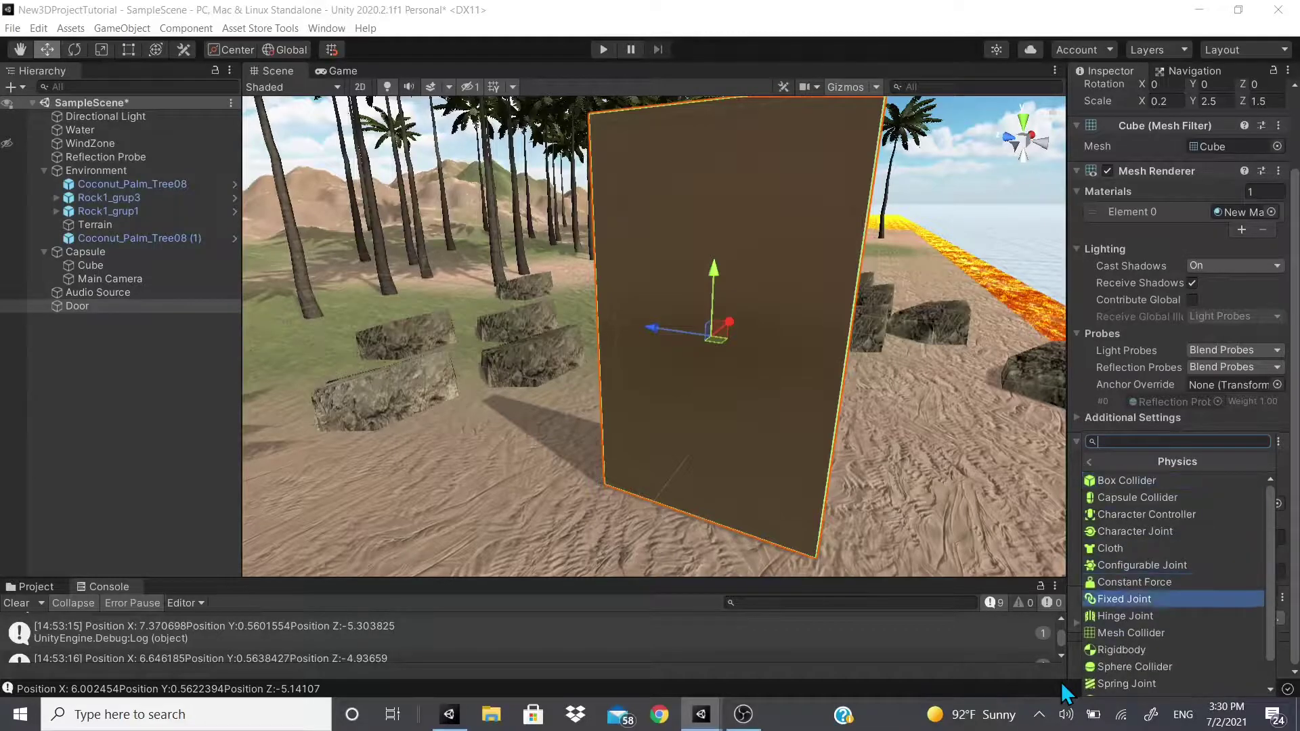
pyautogui.press('Return')
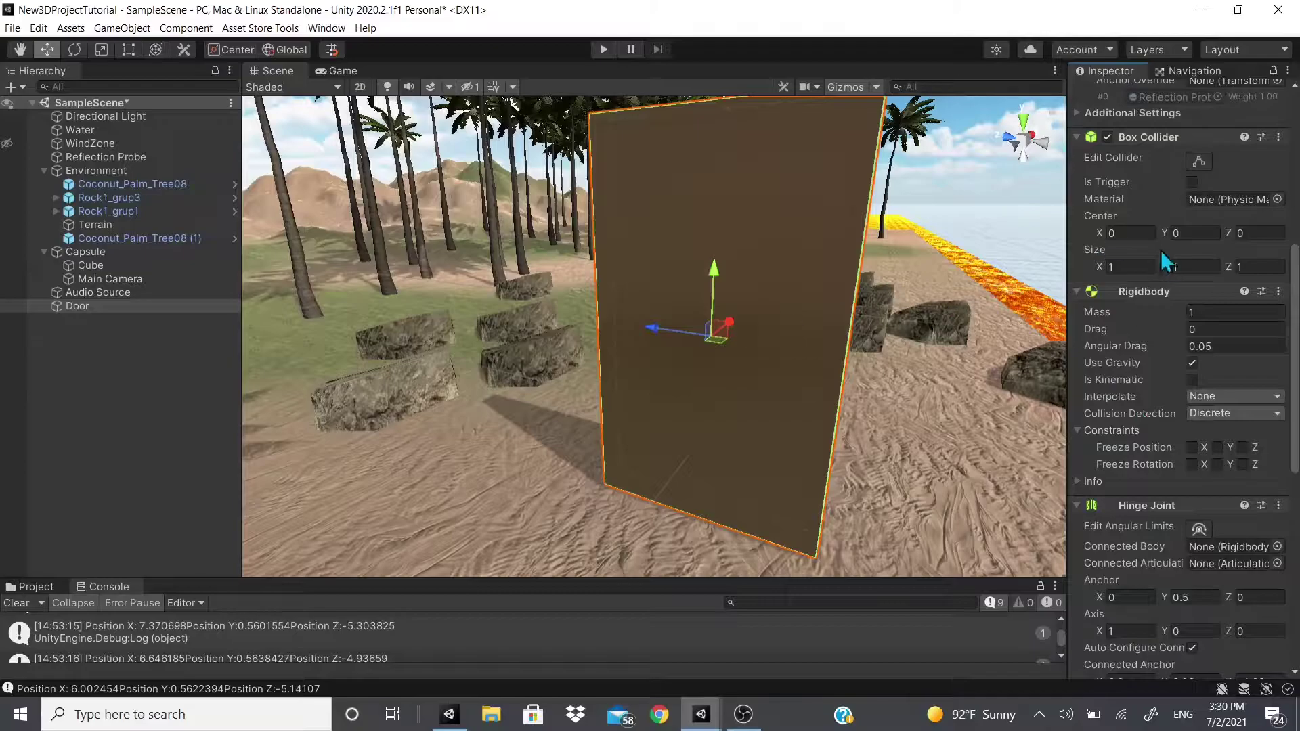
# Preview the Hinge Joint's angular limits on the door, and leave the angular limit editing mode.
pyautogui.scroll(-5, 1089, 322)
pyautogui.scroll(-2, 1115, 382)
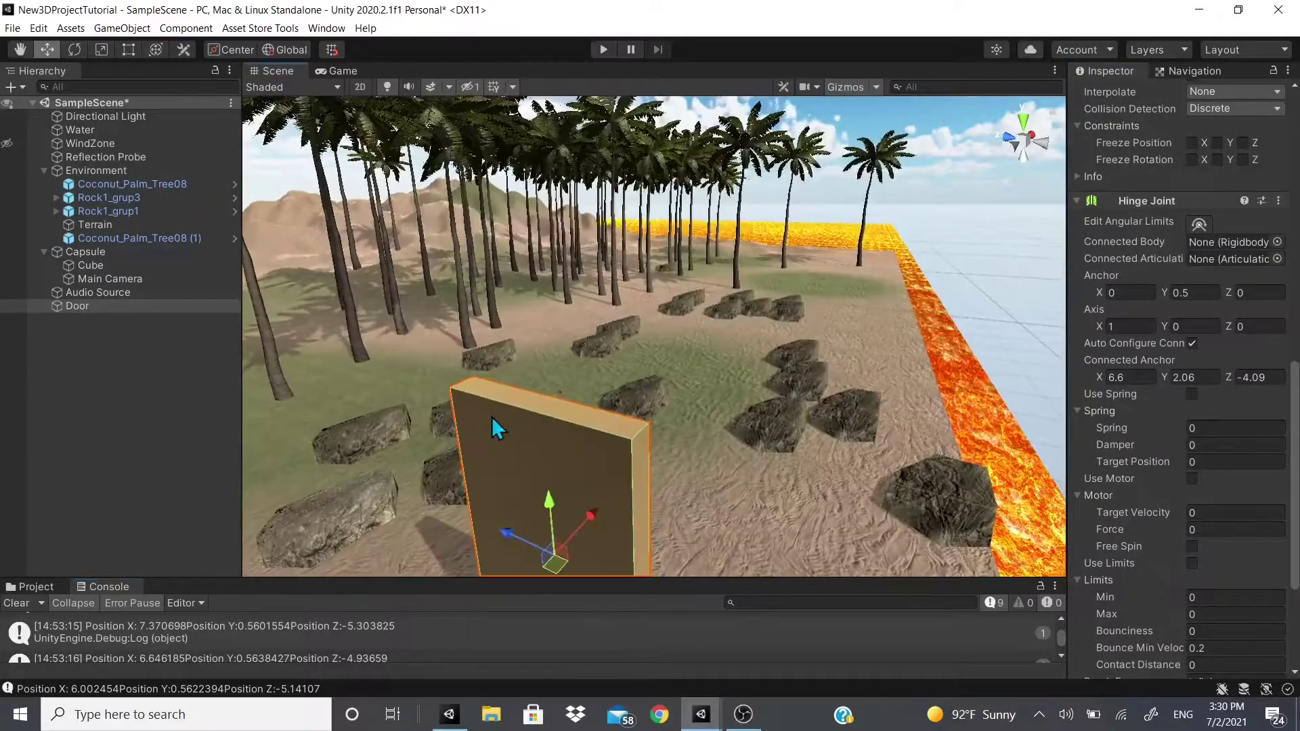
pyautogui.moveTo(492, 417); pyautogui.dragTo(507, 438, button='right')
pyautogui.moveTo(530, 414); pyautogui.dragTo(539, 381, button='middle')
pyautogui.click(1196, 228)
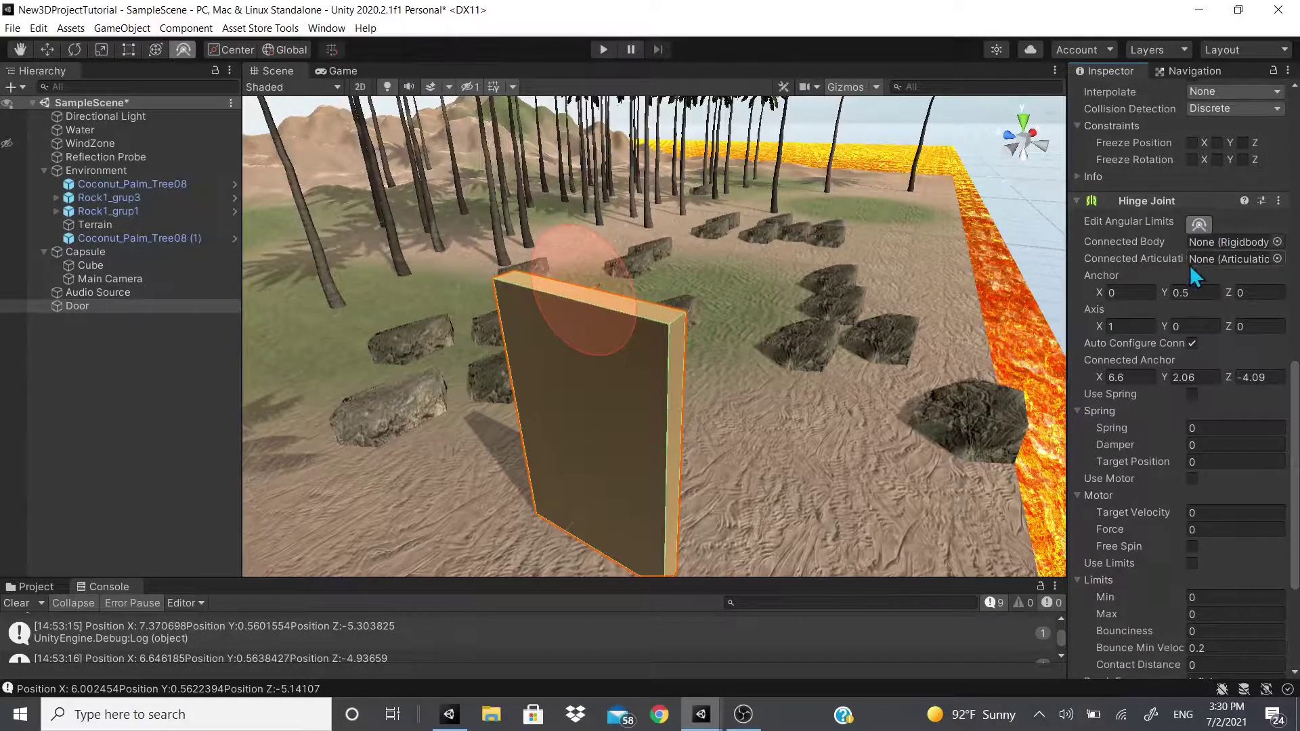
pyautogui.click(1198, 225)
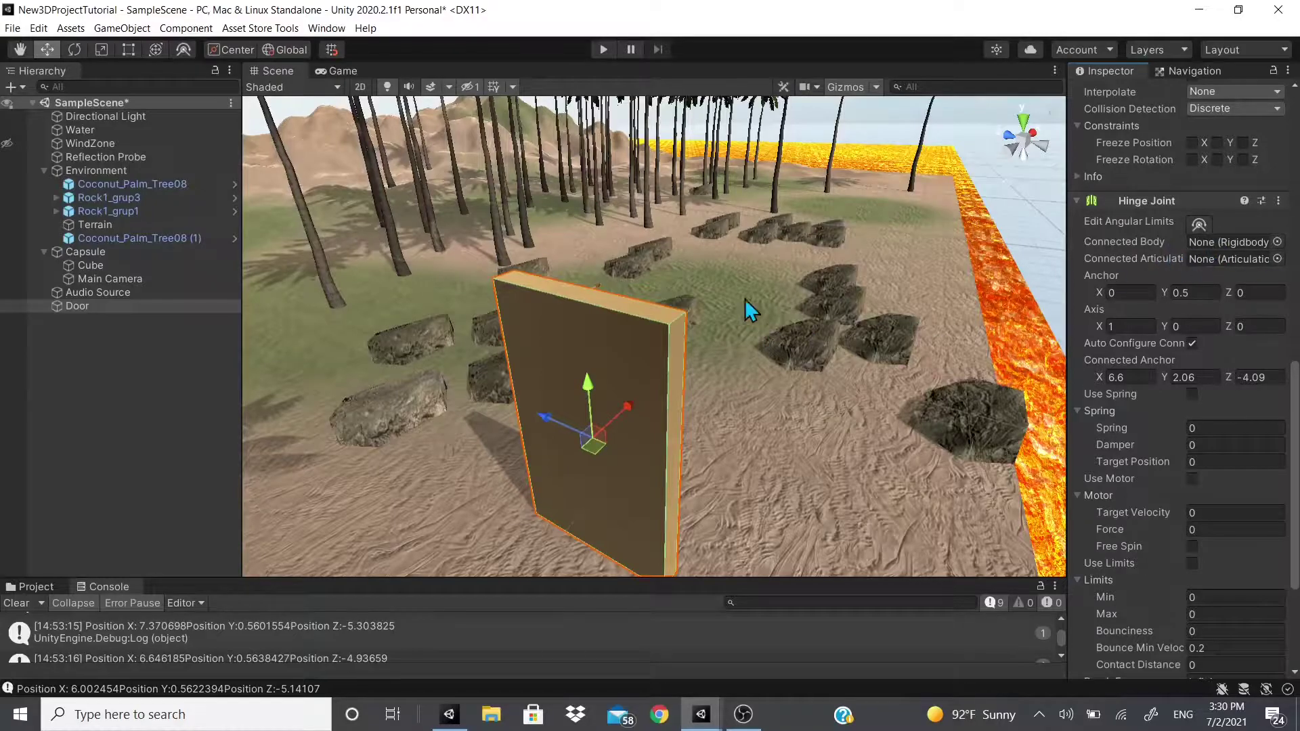
# Turn on angular limit editing for the door's Hinge Joint and set its Anchor Y to 0.05.
pyautogui.moveTo(719, 324); pyautogui.dragTo(750, 235, button='middle')
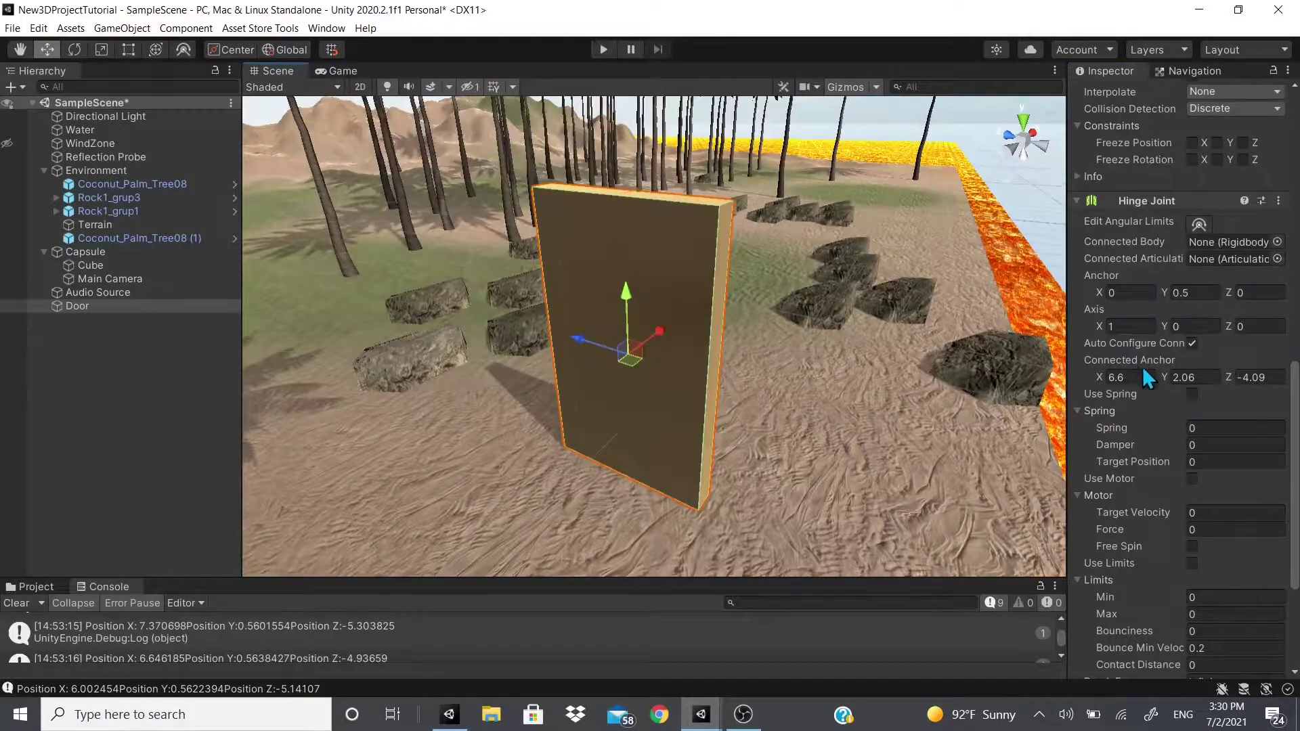
pyautogui.scroll(3, 1129, 440)
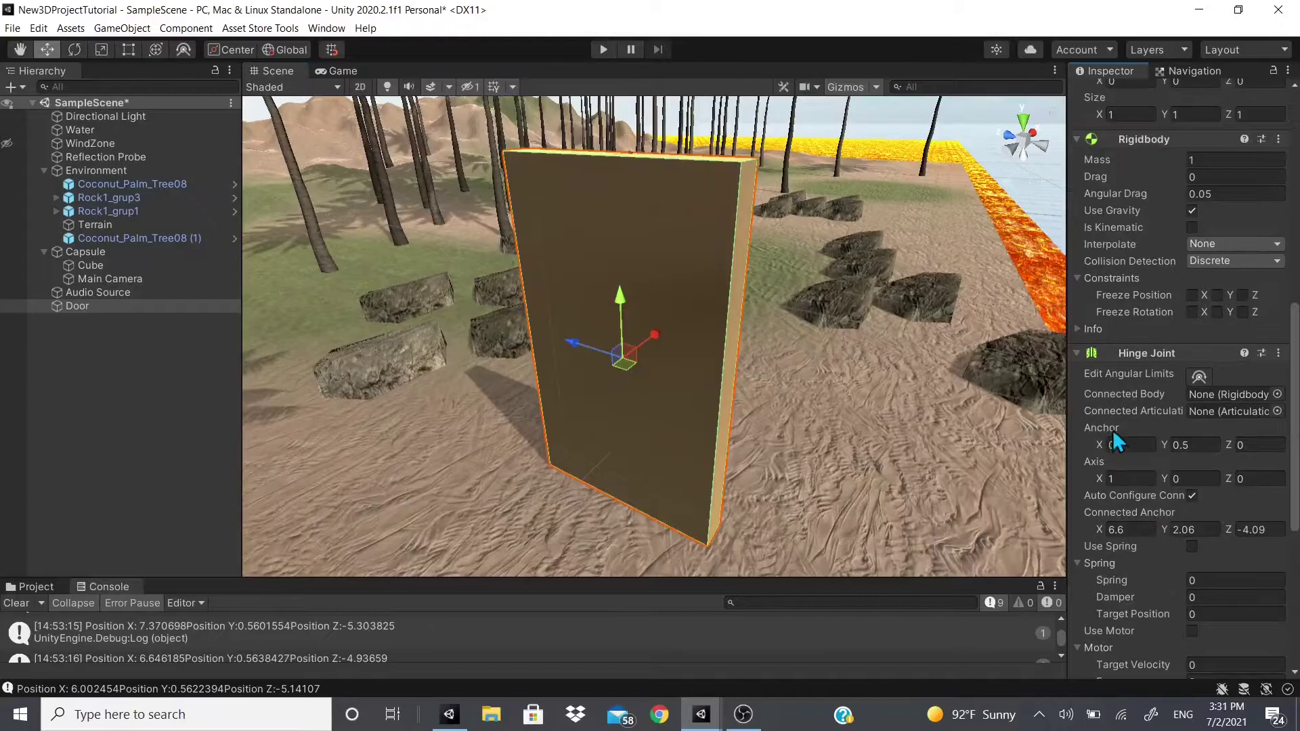
pyautogui.scroll(-1, 693, 245)
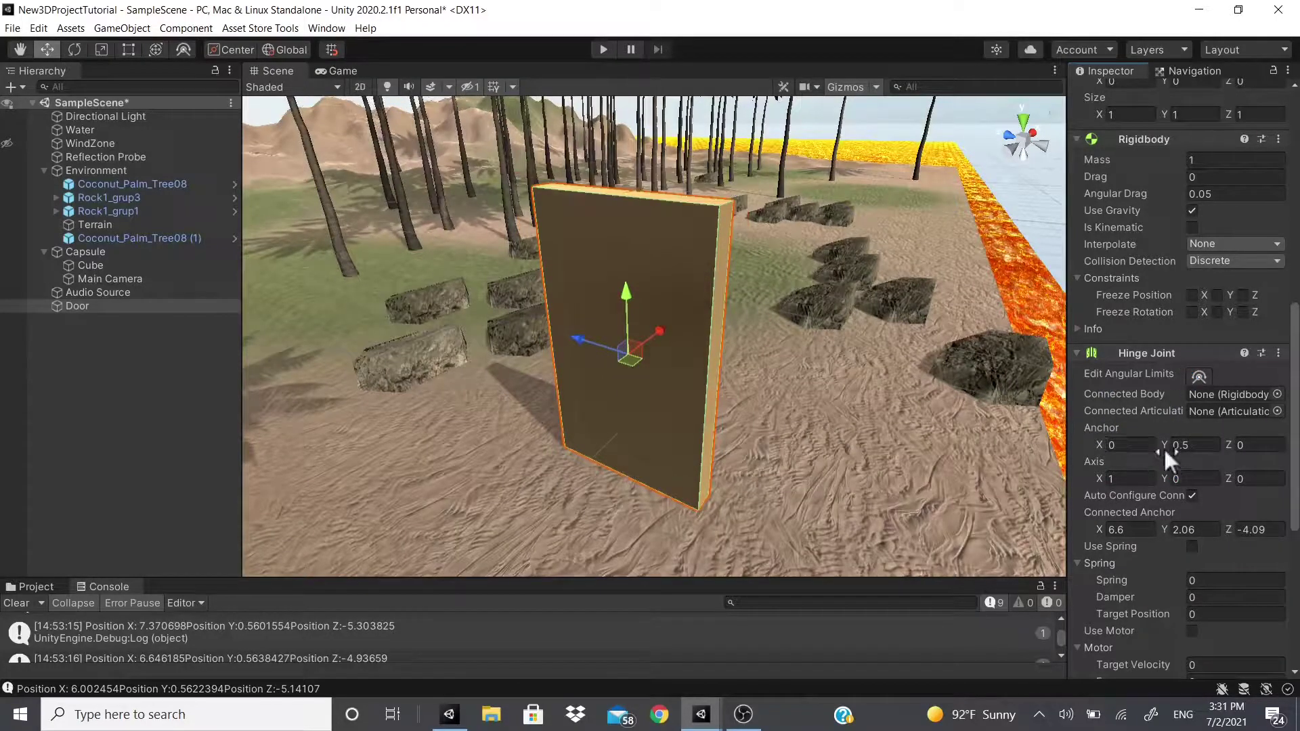
pyautogui.click(1198, 375)
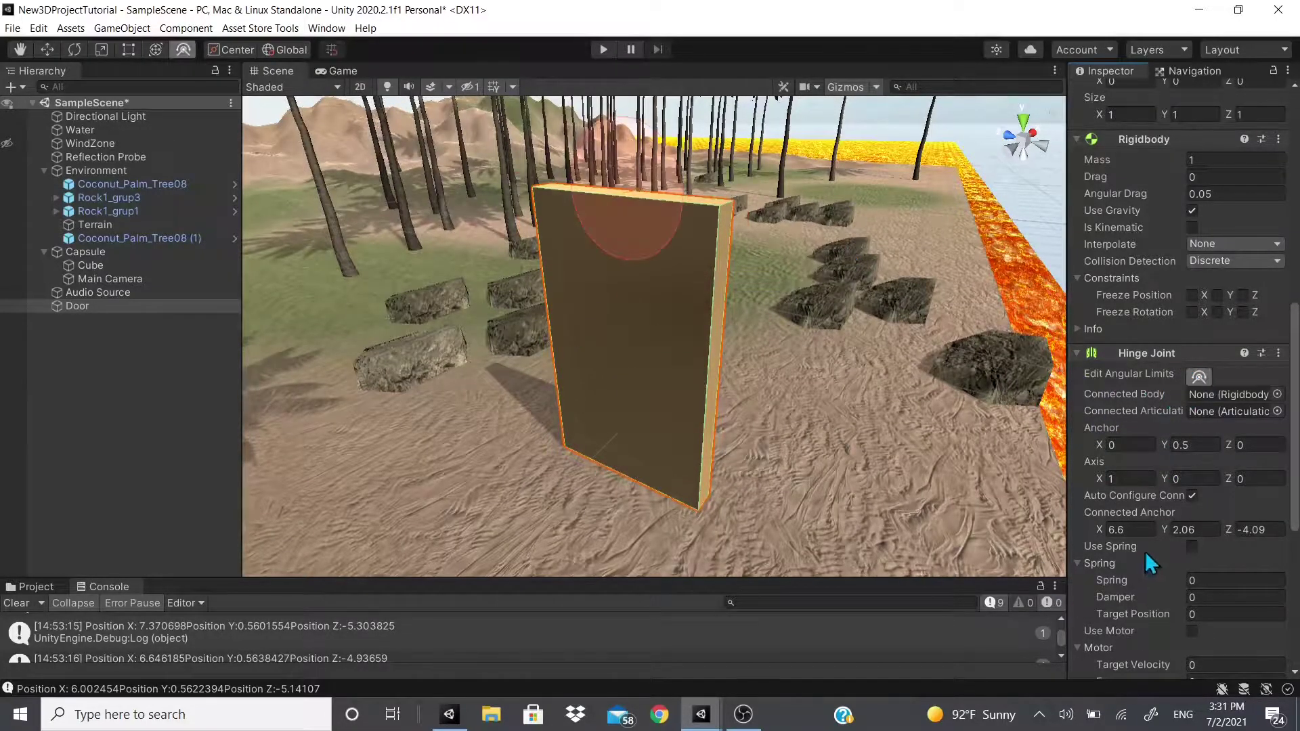
pyautogui.click(1181, 444)
pyautogui.write('0.83')
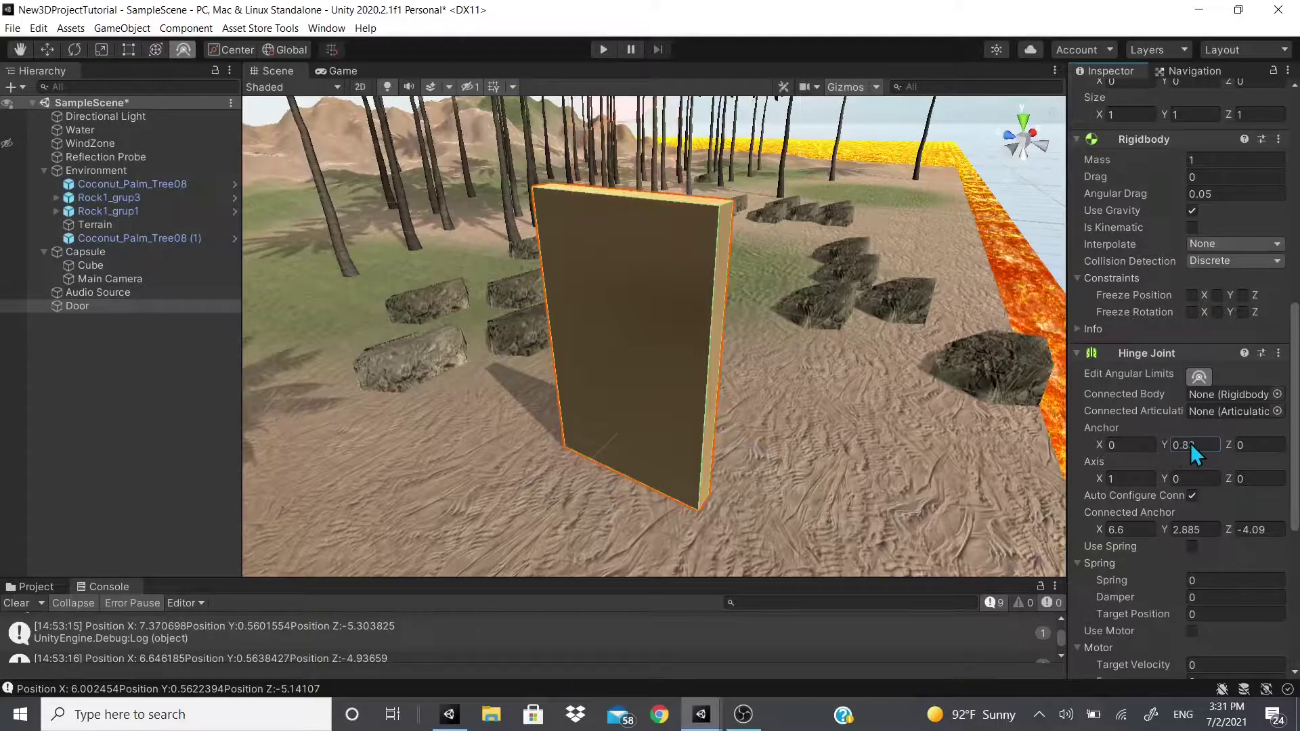
pyautogui.moveTo(1169, 450)
pyautogui.mouseDown()
pyautogui.moveTo(1153, 457)
pyautogui.moveTo(1164, 448)
pyautogui.mouseUp()
pyautogui.click(1205, 444)
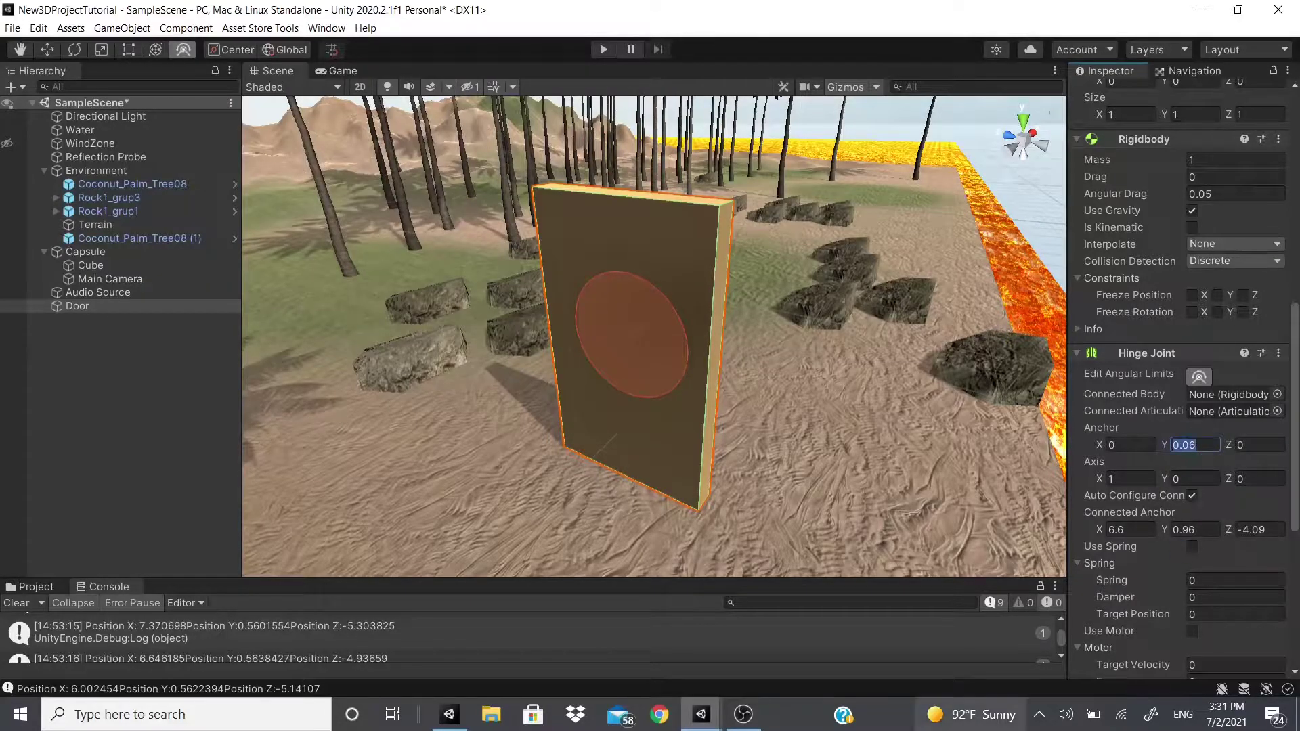
pyautogui.write('0.0')
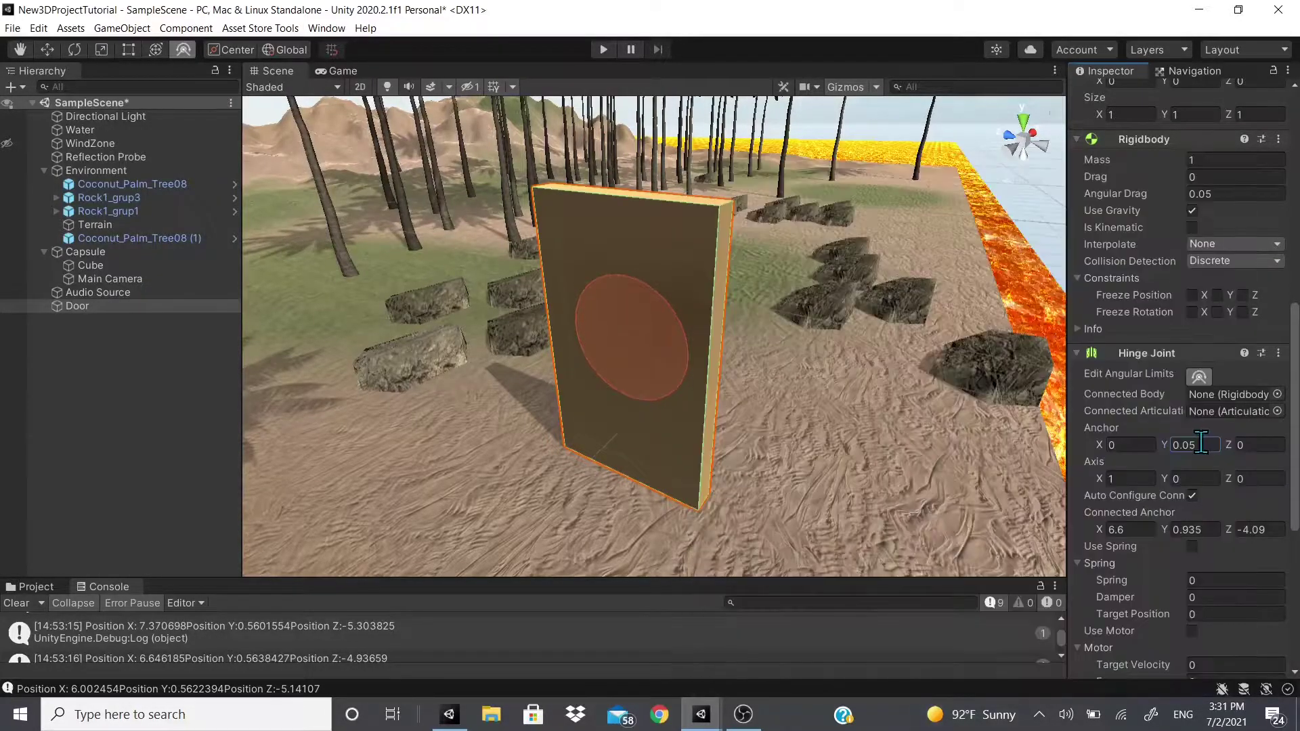
pyautogui.write('5')
# Set the Hinge Joint's Axis to X 0 and Y 1, and view the rotation disc on the door.
pyautogui.click(1144, 478)
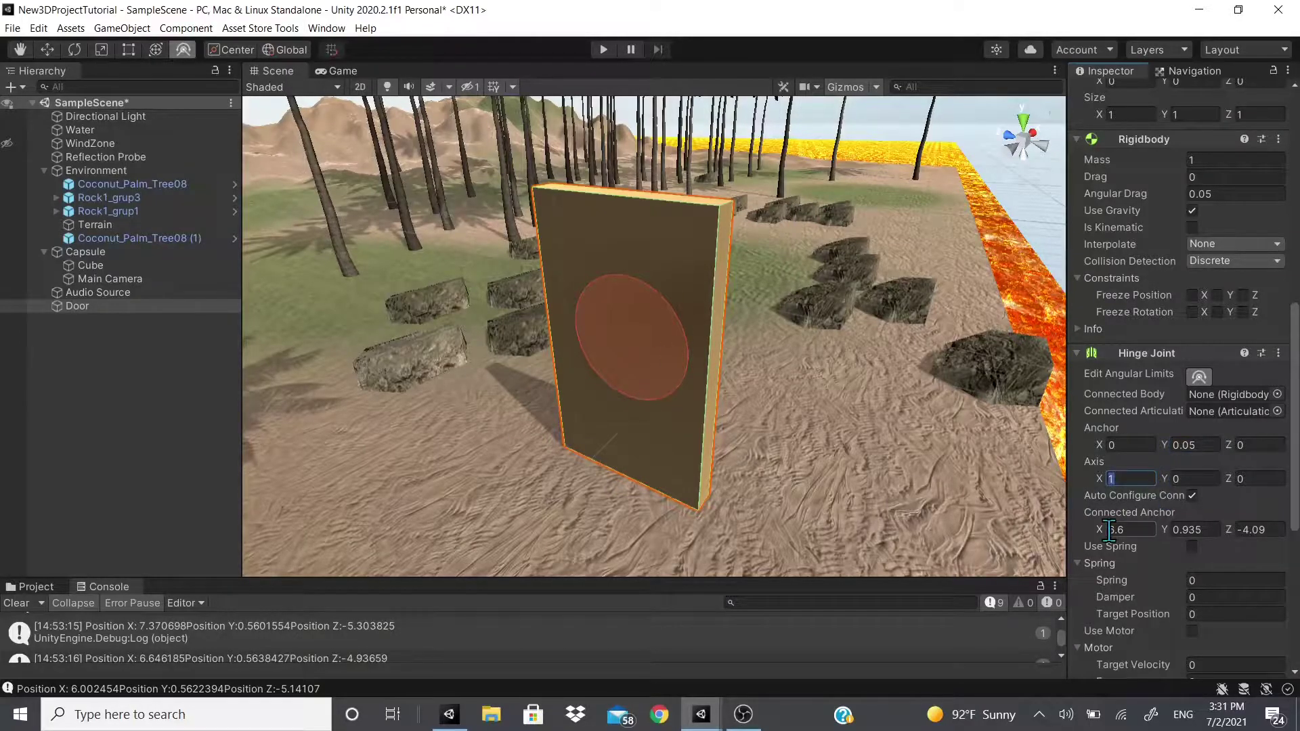
pyautogui.write('0')
pyautogui.press('Tab')
pyautogui.write('1')
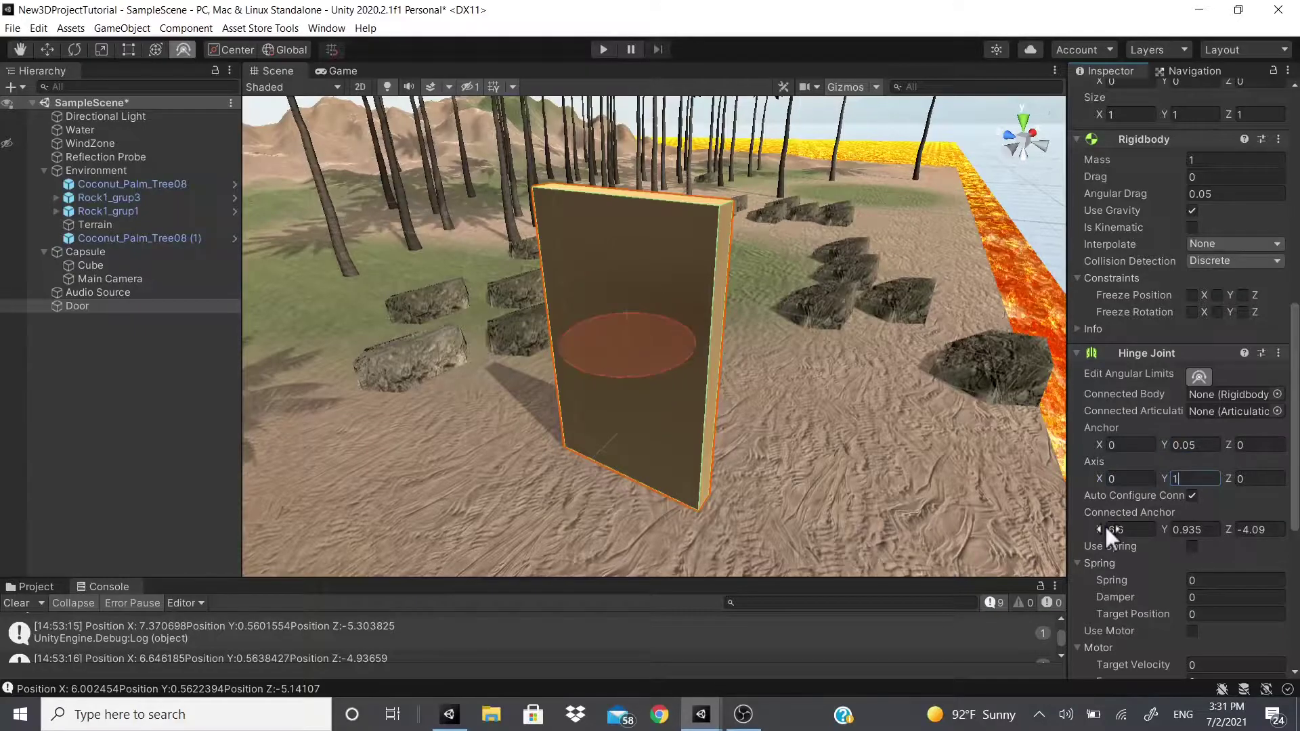
pyautogui.moveTo(766, 254); pyautogui.dragTo(770, 218, button='middle')
pyautogui.keyDown('alt'); pyautogui.moveTo(770, 217); pyautogui.dragTo(538, 390); pyautogui.keyUp('alt')
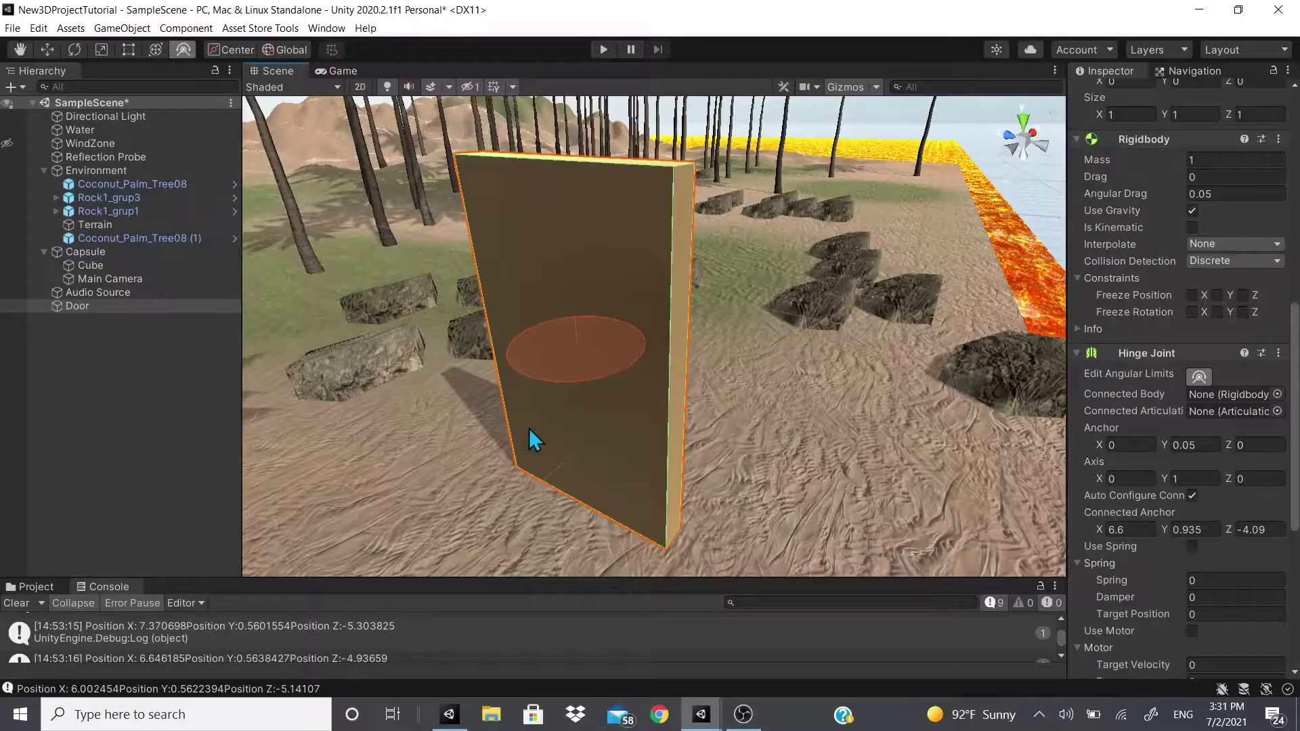
# Set the Hinge Joint's Axis back to X 1 and Y 0.
pyautogui.scroll(14, 1159, 174)
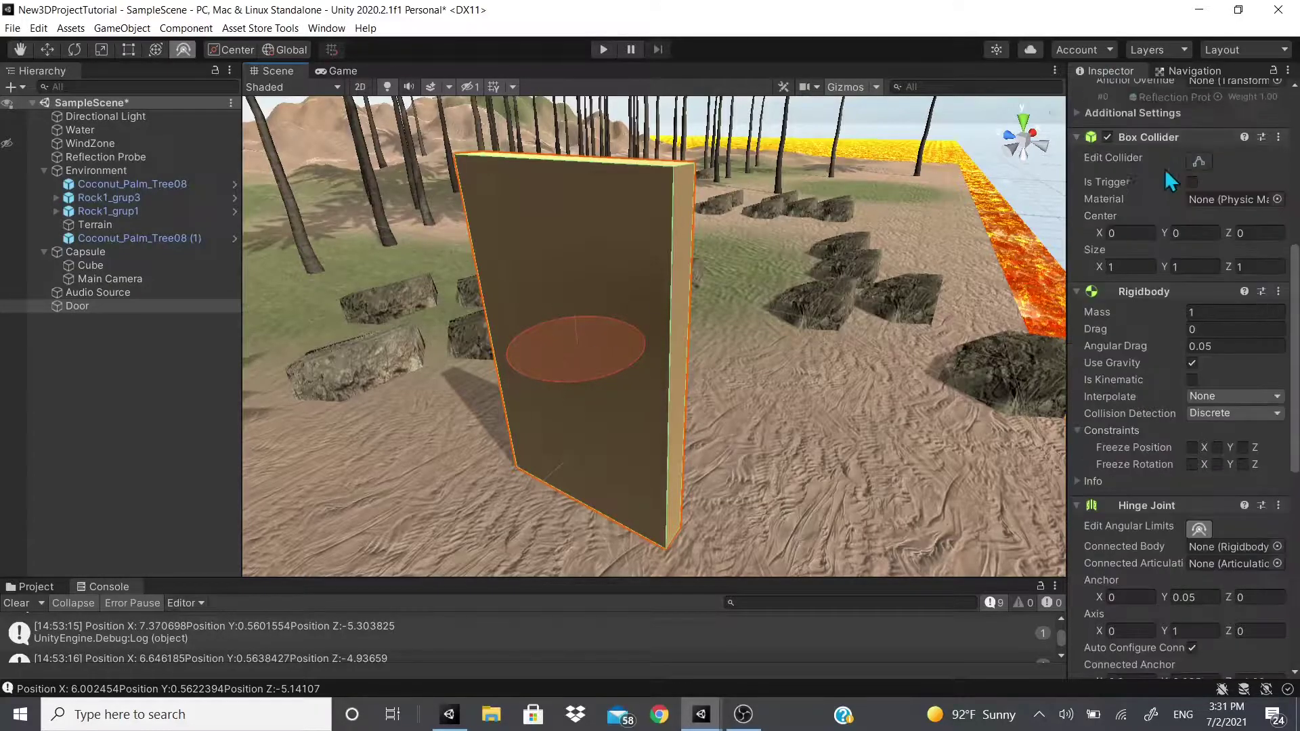
pyautogui.moveTo(1193, 175); pyautogui.dragTo(1205, 339)
pyautogui.scroll(-10, 1205, 339)
pyautogui.scroll(-10, 1150, 362)
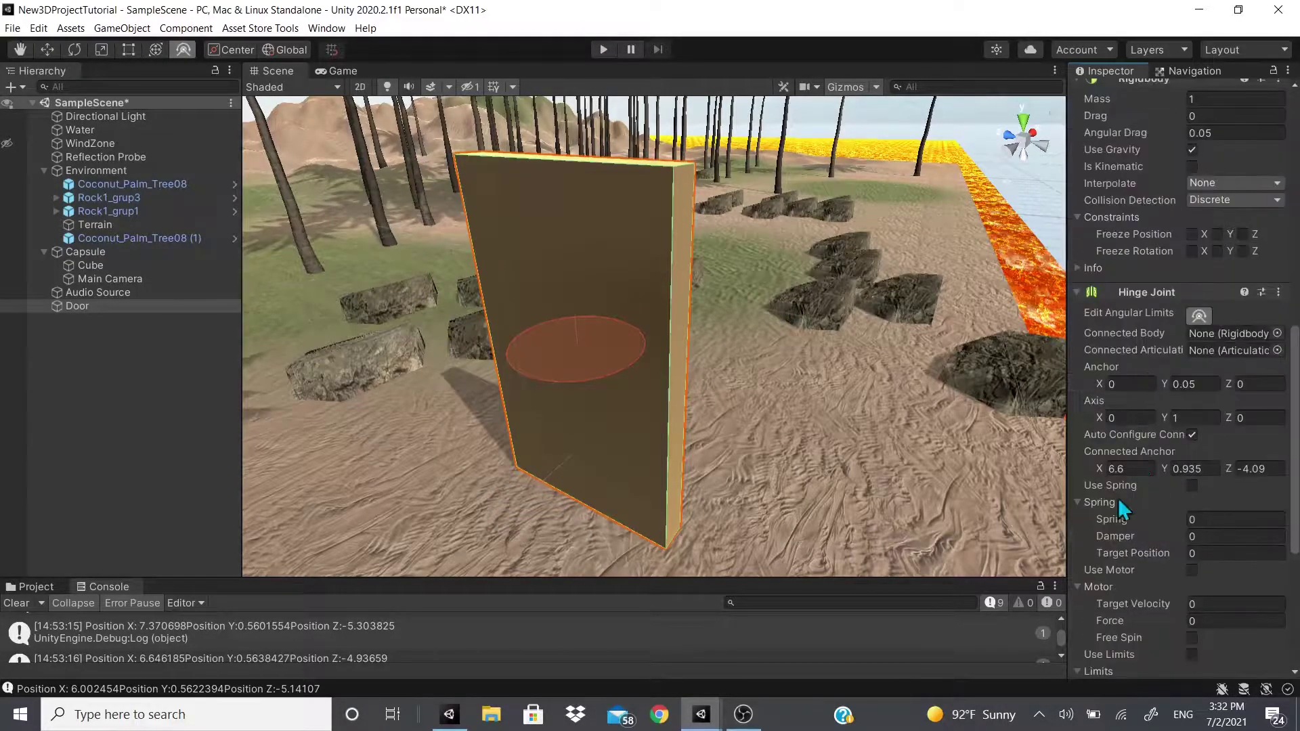
pyautogui.click(1144, 131)
pyautogui.write('1')
pyautogui.press('Tab')
pyautogui.write('0')
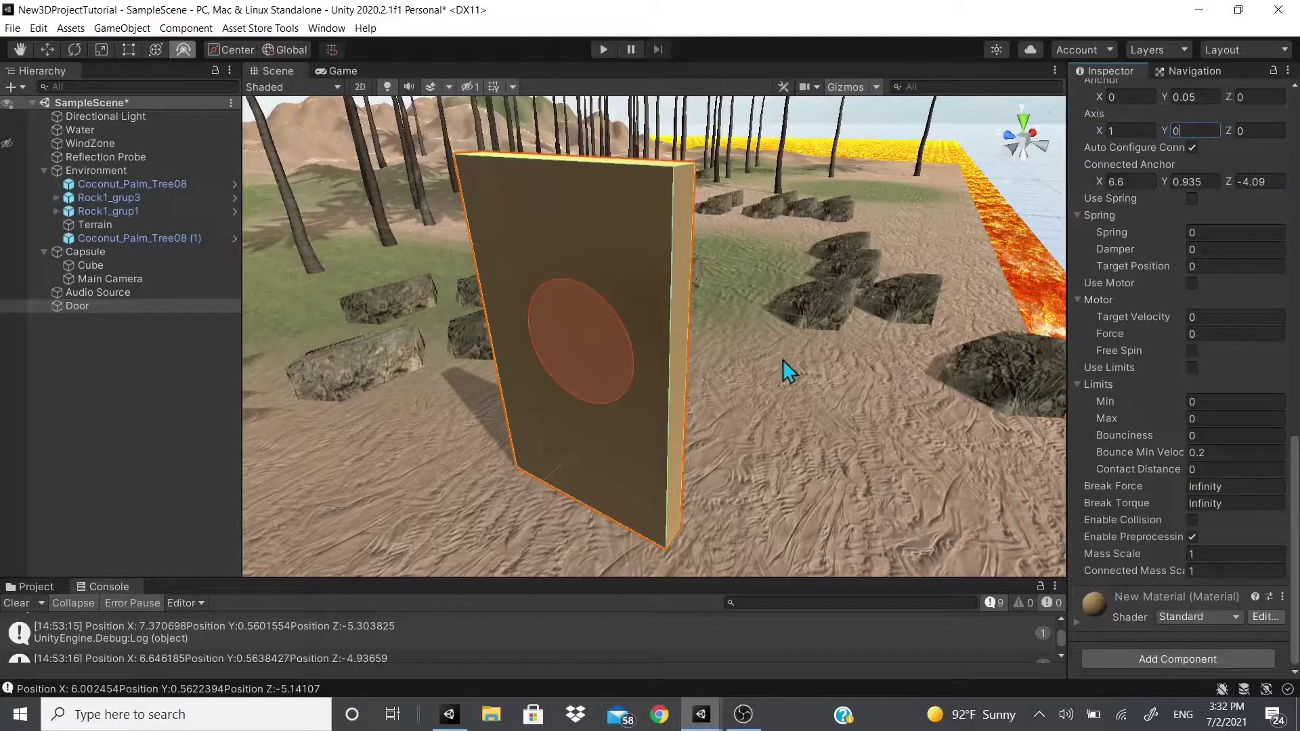
# Set the Hinge Joint's Axis to X 0 and Z 1.
pyautogui.scroll(8, 1182, 265)
pyautogui.scroll(2, 1151, 271)
pyautogui.scroll(5, 1145, 266)
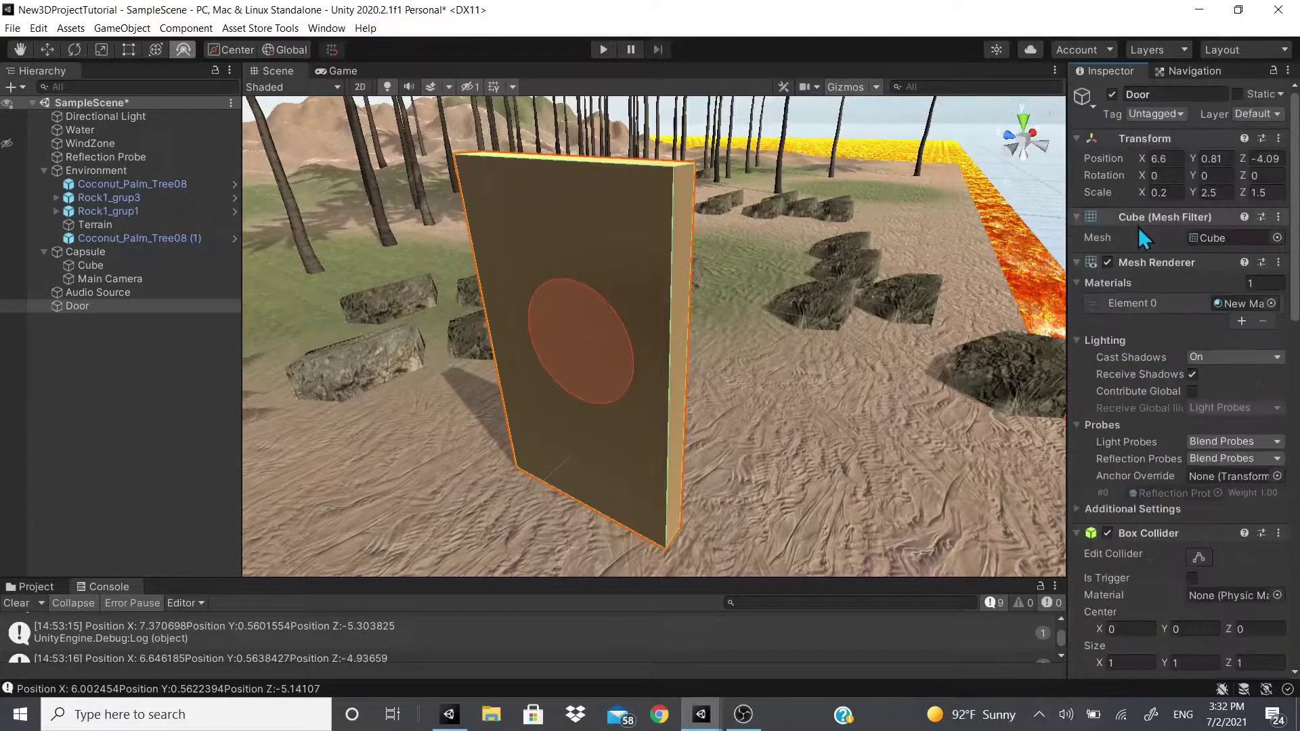
pyautogui.moveTo(1113, 191); pyautogui.dragTo(1160, 105)
pyautogui.scroll(-8, 1177, 375)
pyautogui.scroll(-5, 1235, 383)
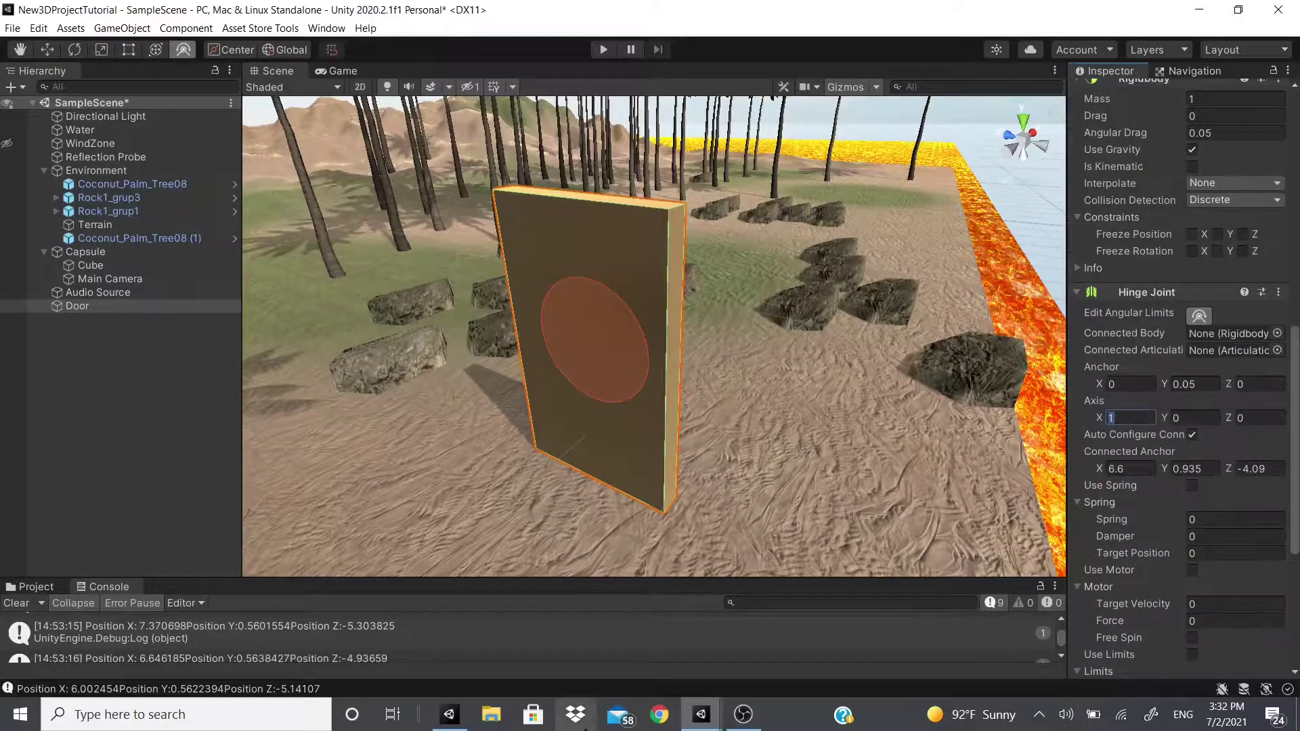
pyautogui.write('0')
pyautogui.press('Tab')
pyautogui.press('Tab')
pyautogui.write('1')
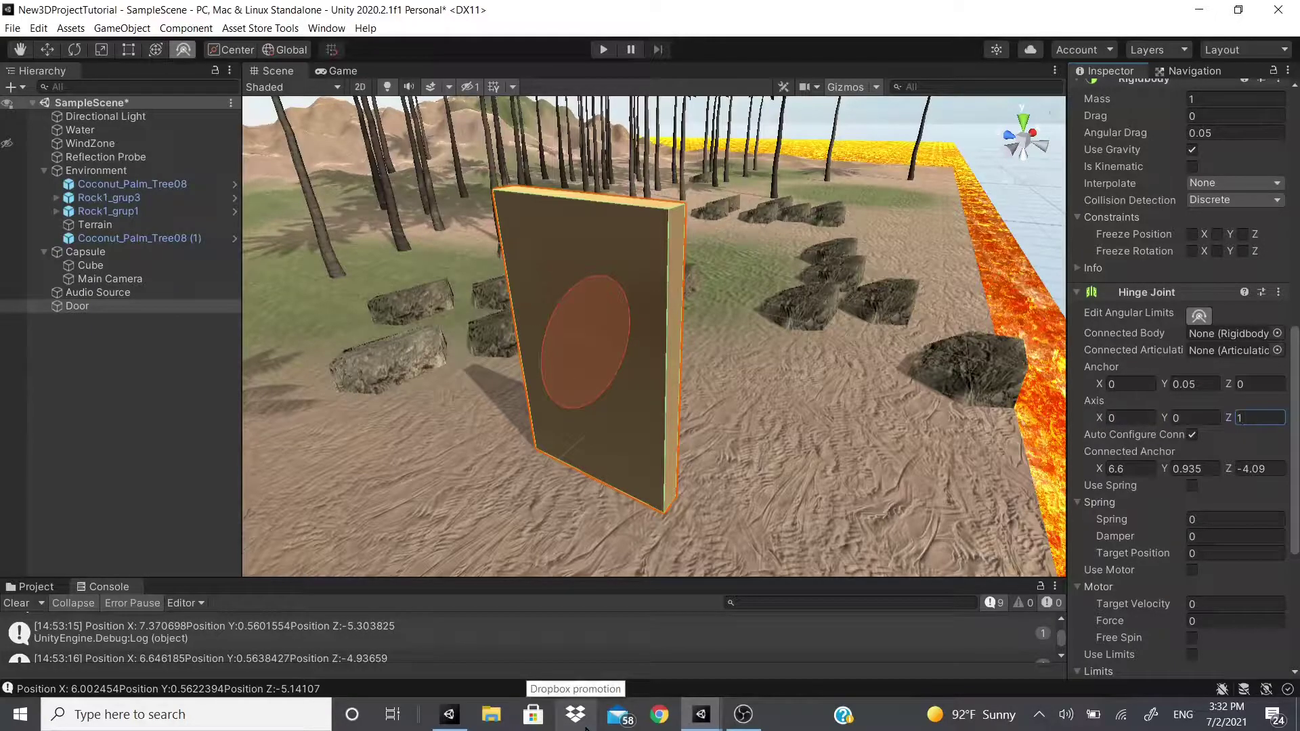
# Try rotating the door around its Z axis and undo the rotation.
pyautogui.scroll(12, 1244, 252)
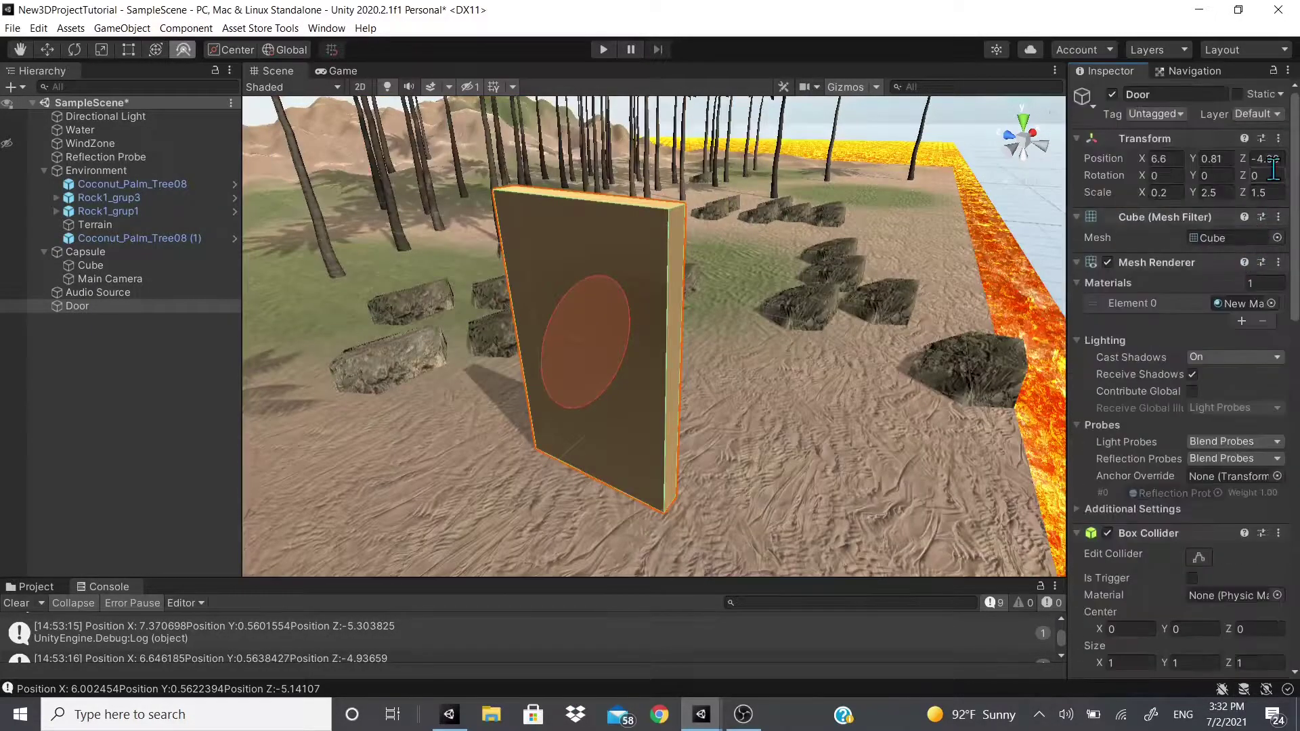
pyautogui.moveTo(1244, 174); pyautogui.dragTo(308, 716)
pyautogui.hotkey('ctrl', 'z')
# Set the Hinge Joint's Axis to Y 1 and Z 0.
pyautogui.scroll(-7, 1244, 234)
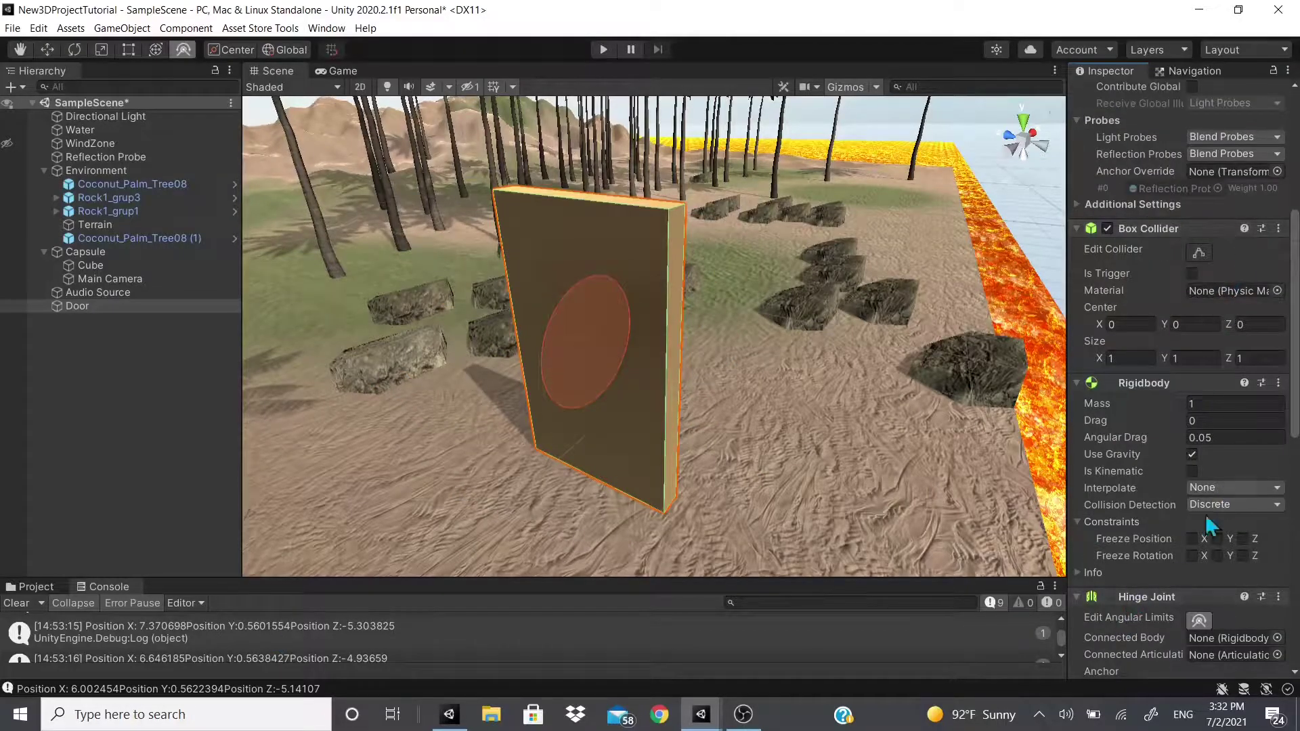
pyautogui.scroll(-5, 1179, 553)
pyautogui.click(1129, 570)
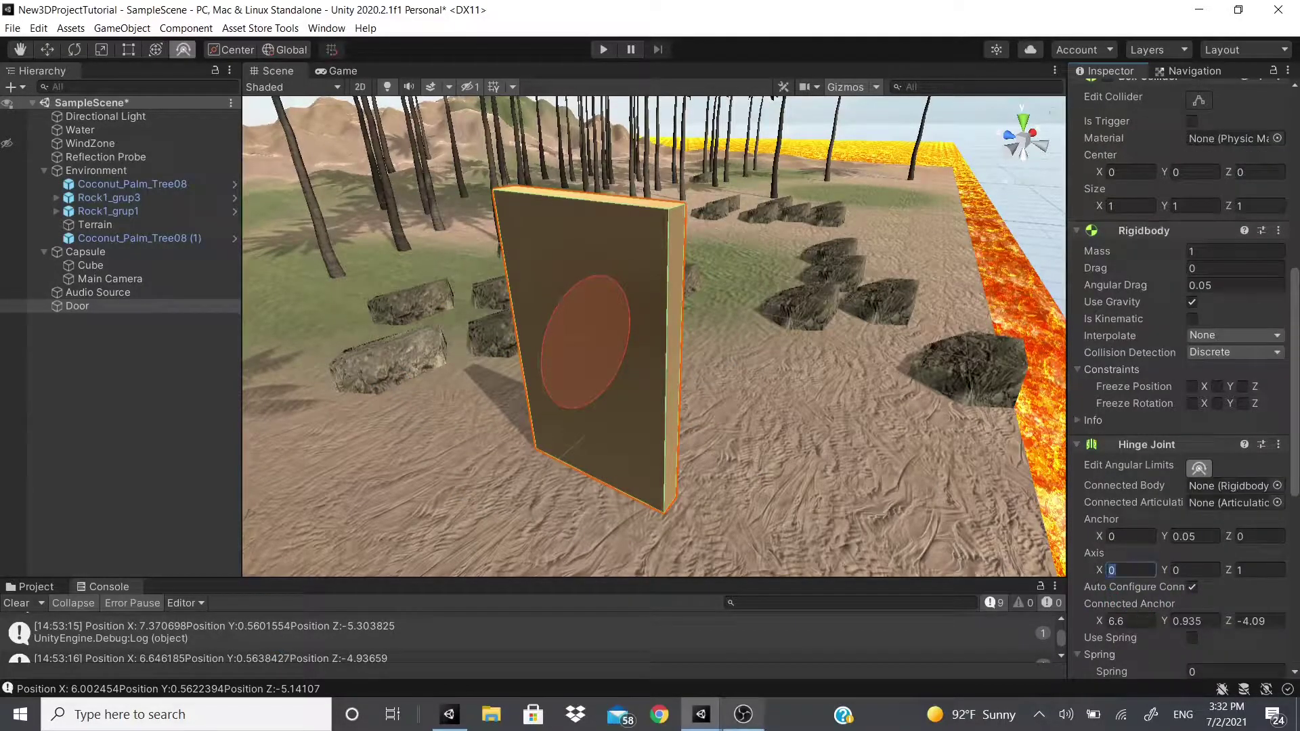
pyautogui.click(1194, 570)
pyautogui.write('1')
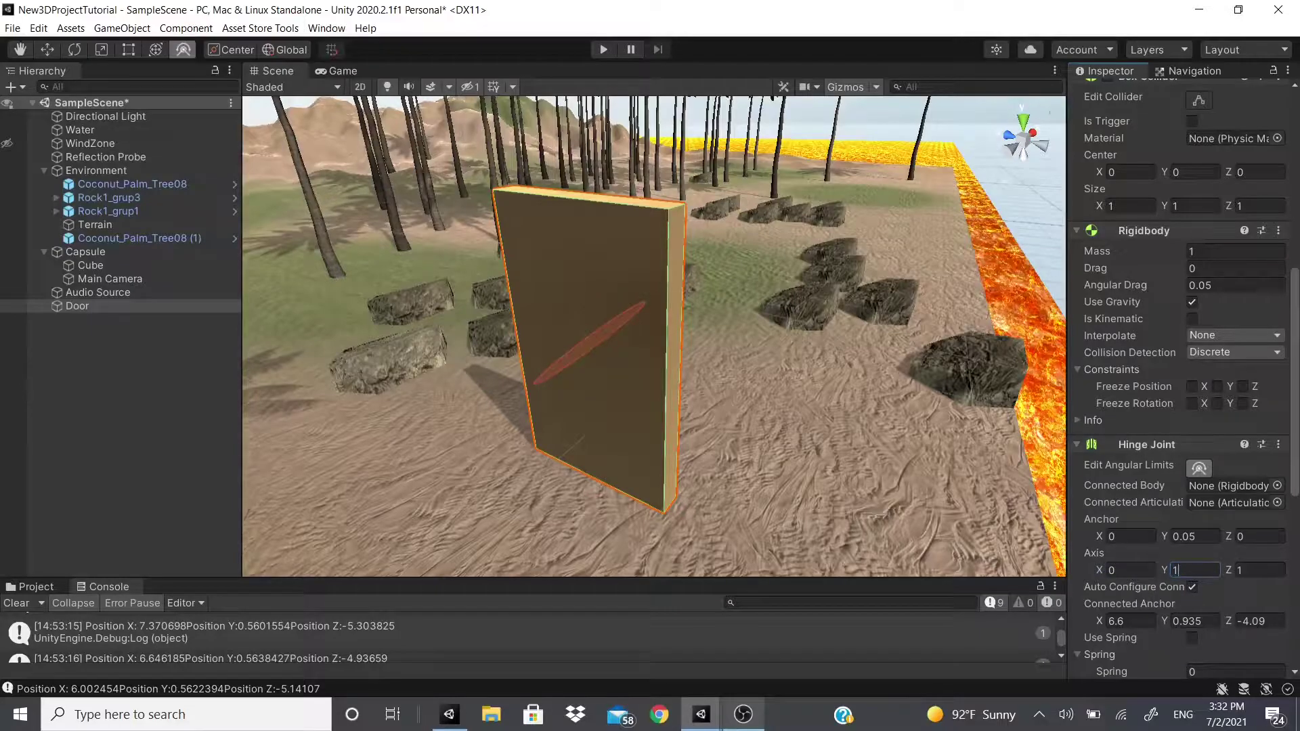
pyautogui.press('Tab')
pyautogui.write('0')
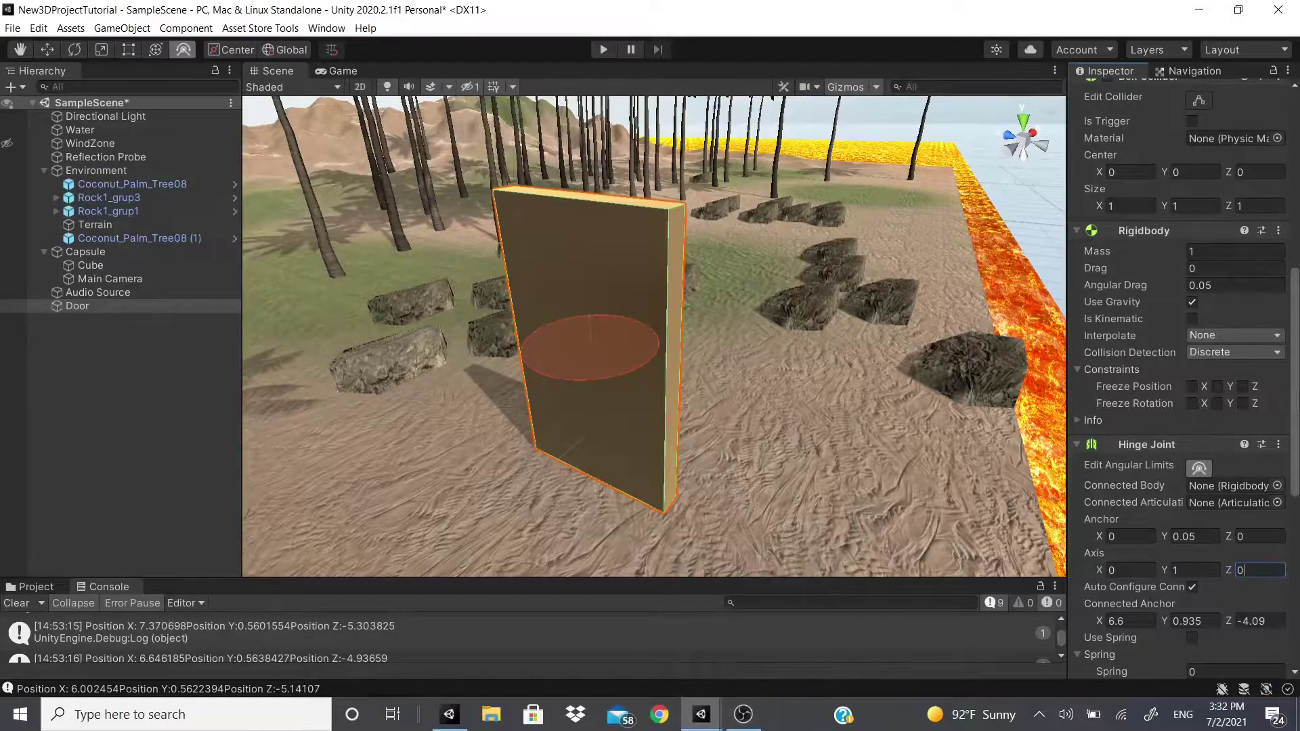
# Tilt the hinge by raising the Hinge Joint's Axis Z value to about 1.52.
pyautogui.scroll(-3, 1221, 391)
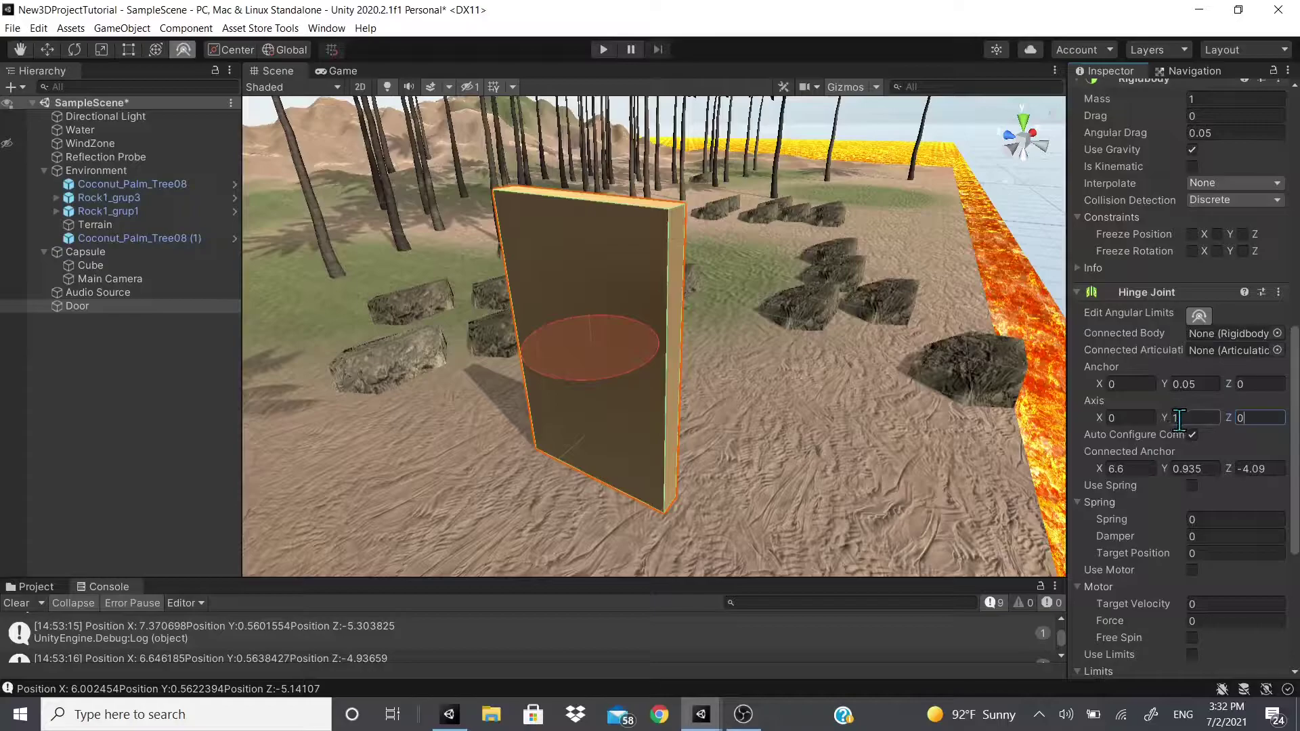
pyautogui.click(1256, 420)
pyautogui.moveTo(1226, 417); pyautogui.dragTo(1278, 404)
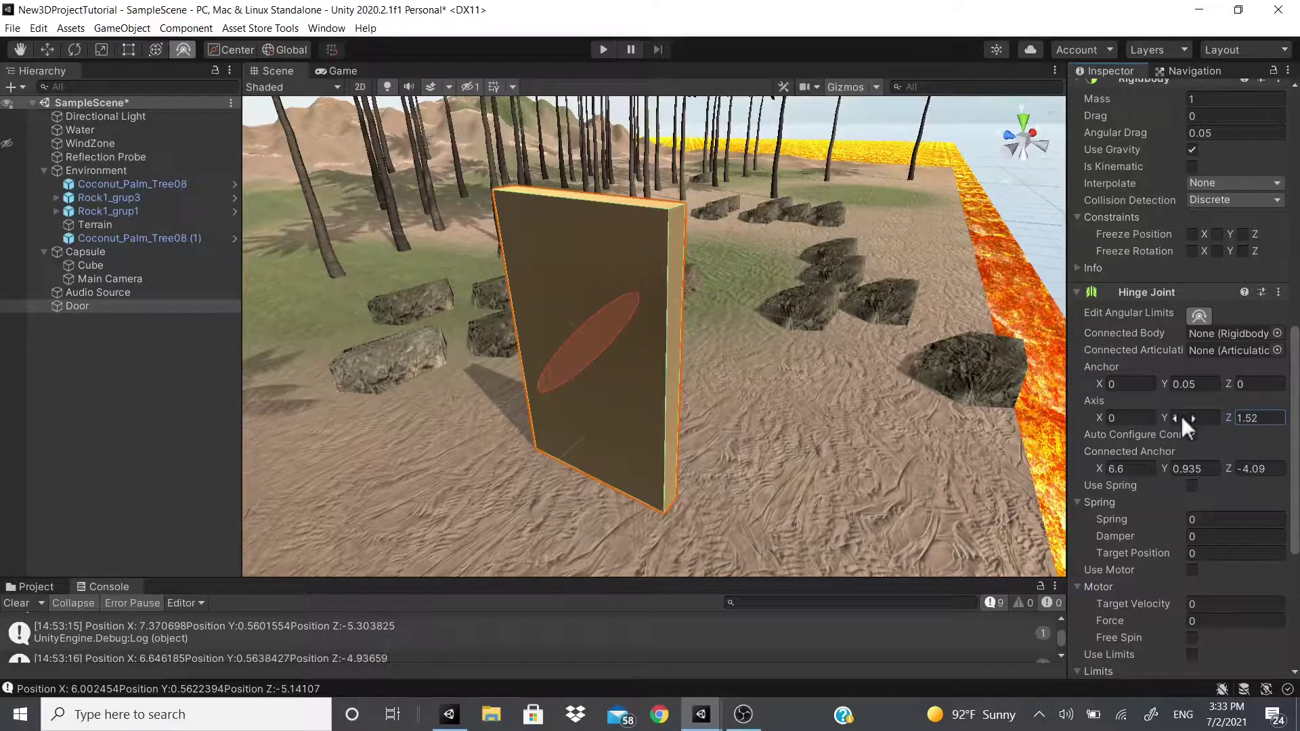
# Undo the tilt of the Hinge Joint's Axis Z value and leave Use Spring disabled.
pyautogui.hotkey('ctrl', 'z')
pyautogui.scroll(-7, 1159, 270)
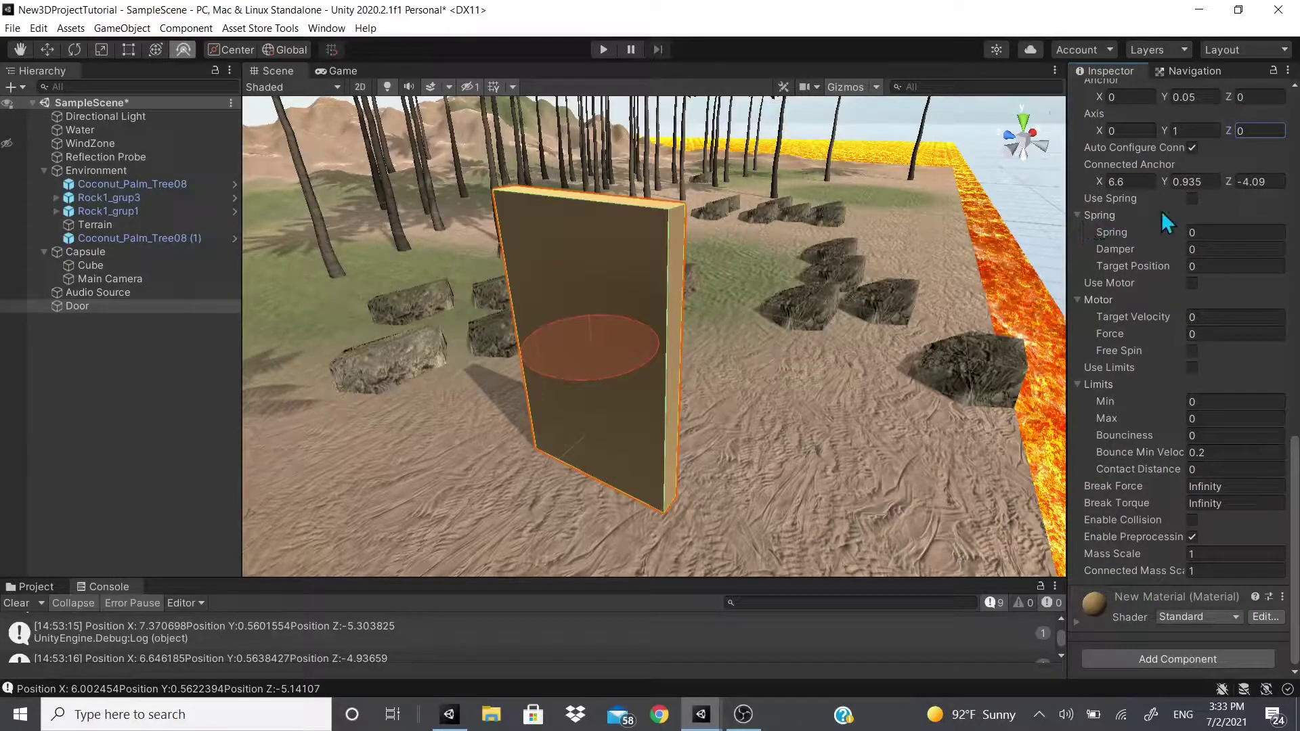
pyautogui.click(1191, 199)
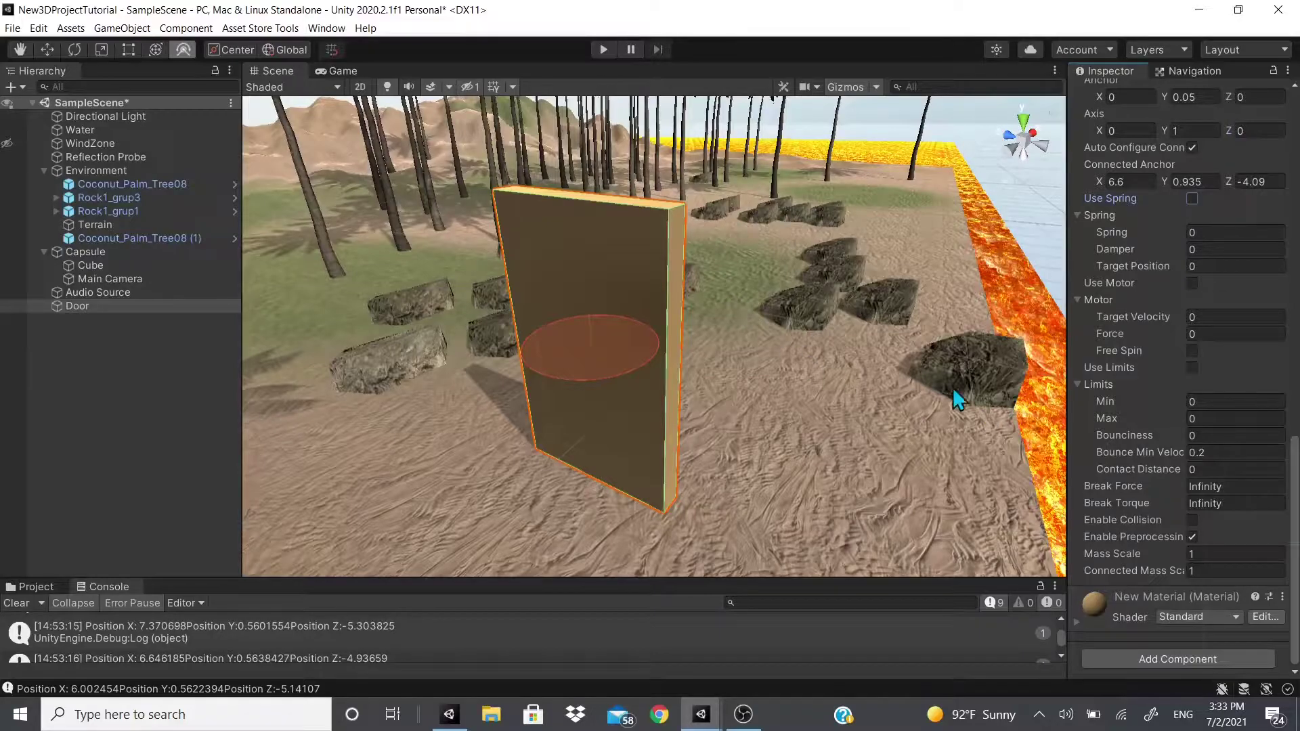
# Run the game and walk the capsule into the door from several sides to test its free swing, ending with play mode stopped.
pyautogui.click(603, 50)
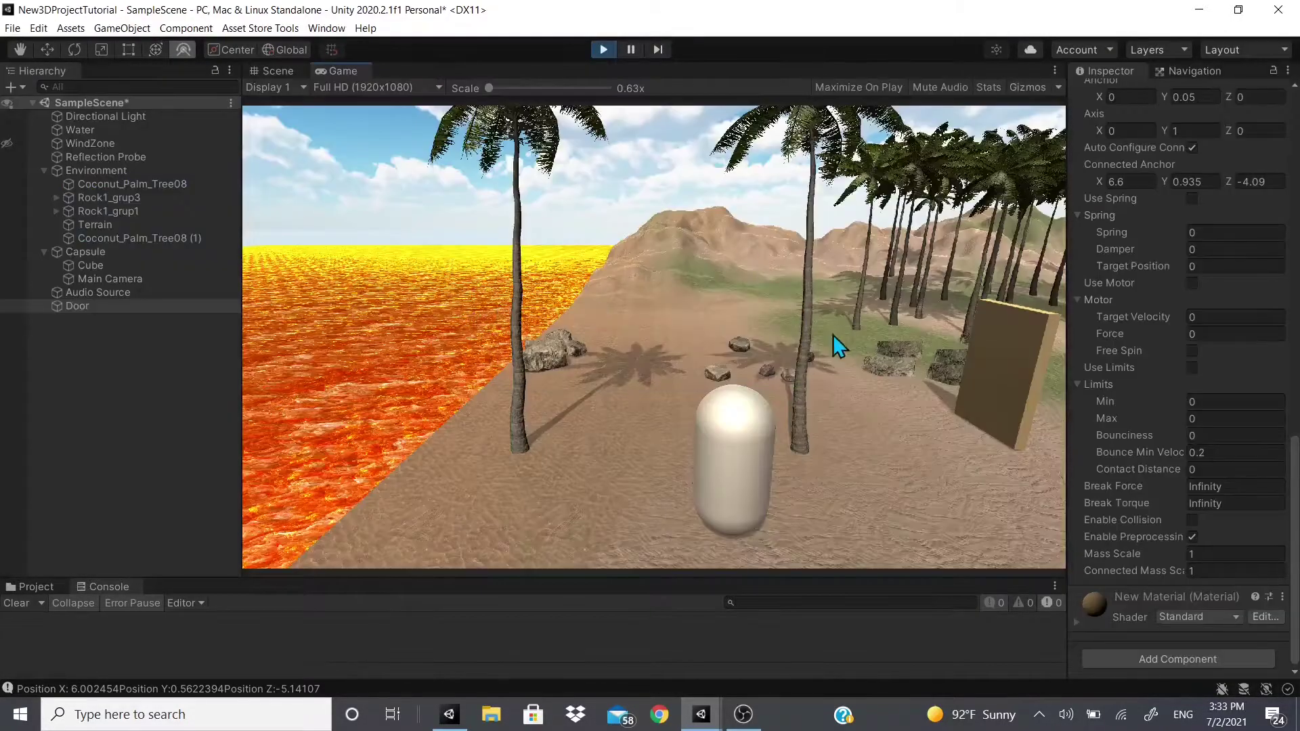
pyautogui.press('w')
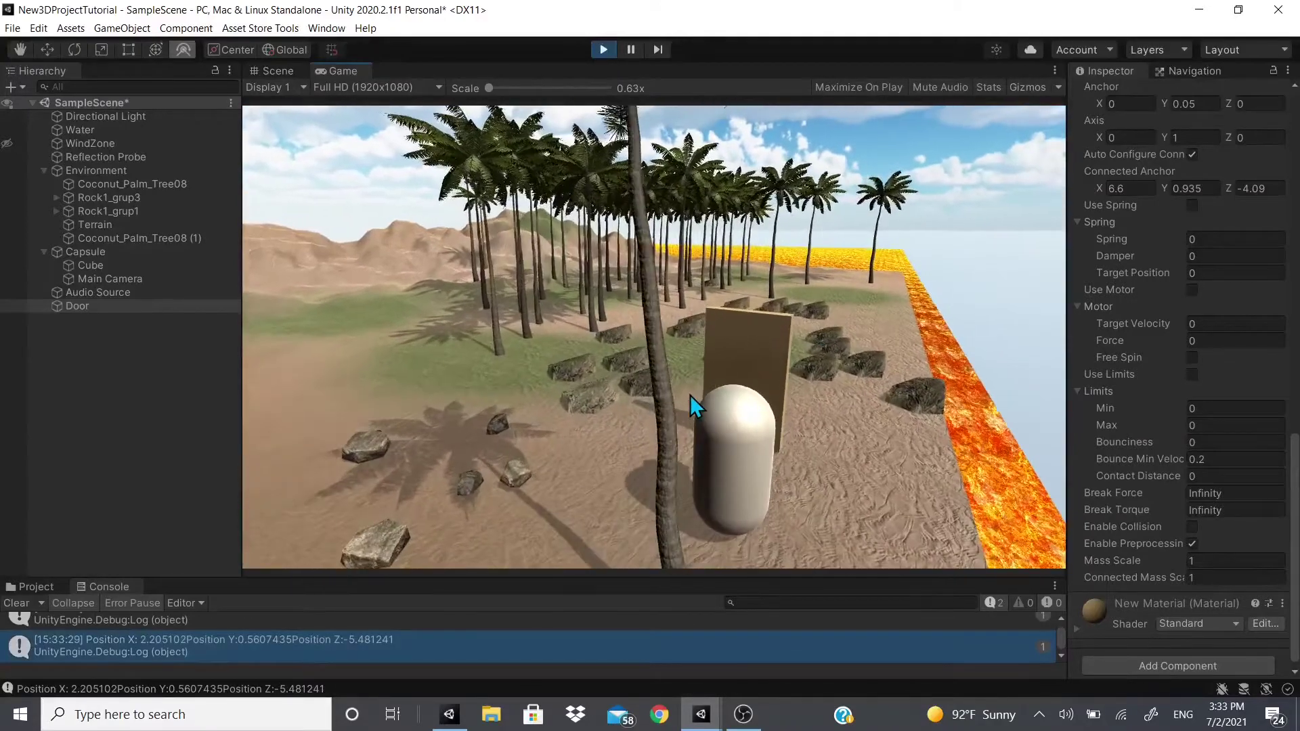
pyautogui.press('w')
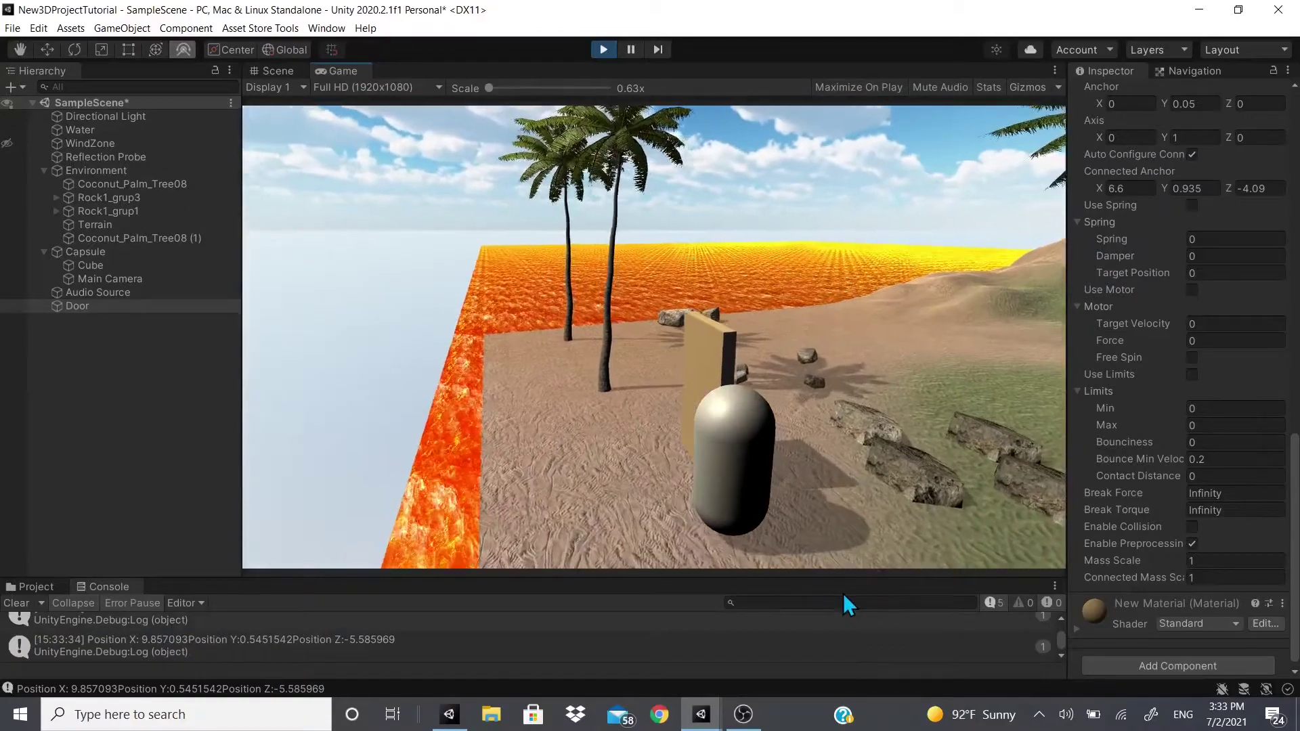
pyautogui.press('w')
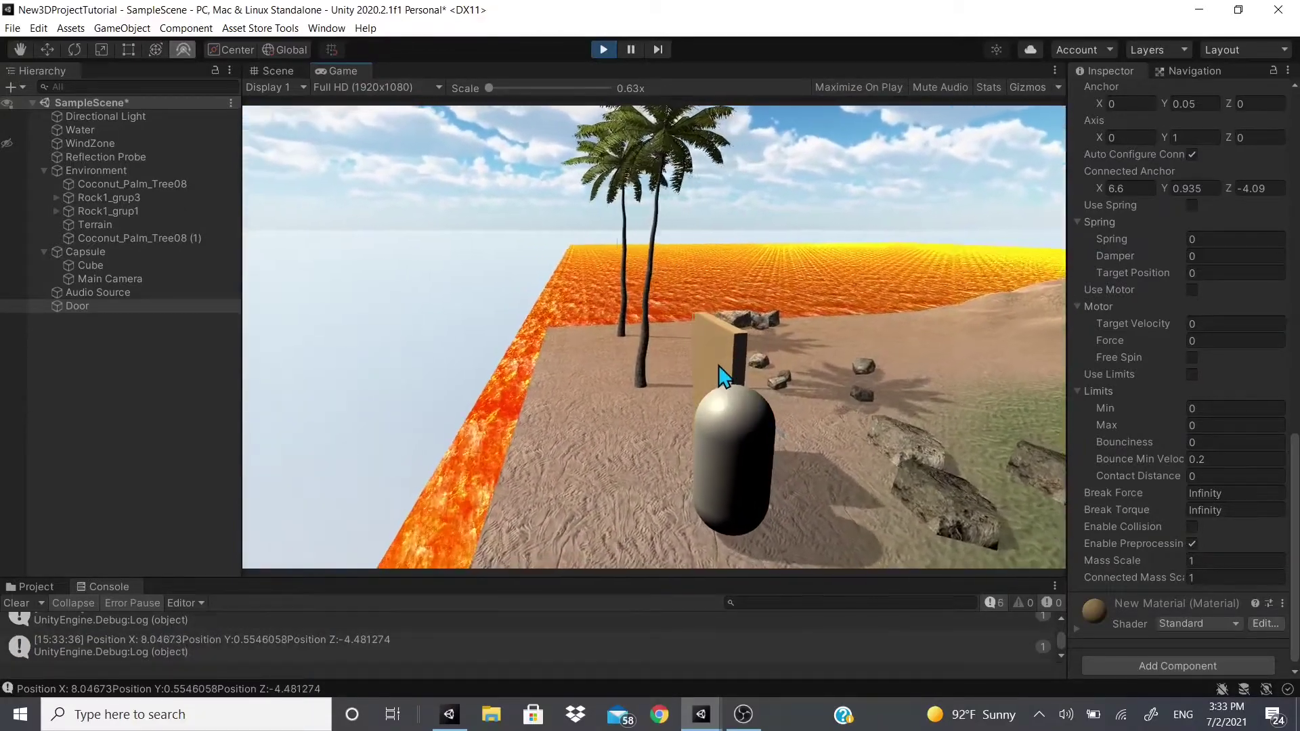
pyautogui.press('w')
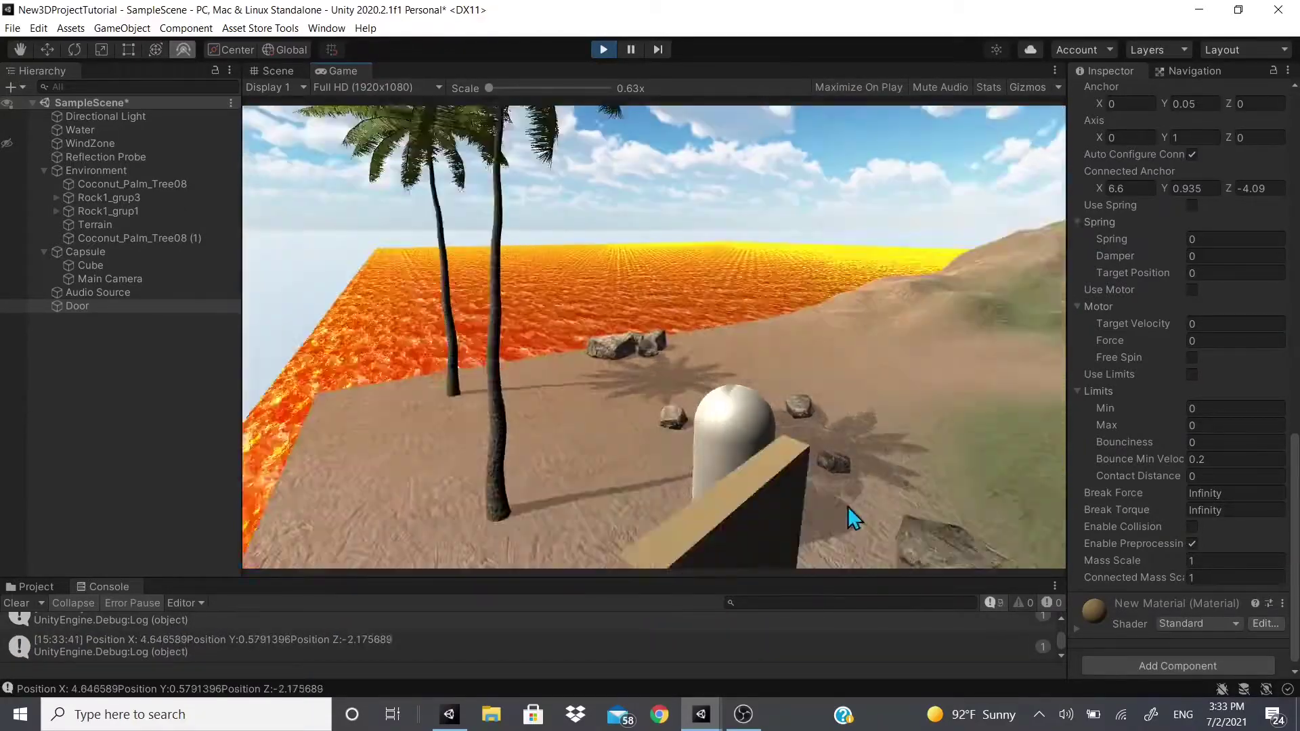
pyautogui.press('w')
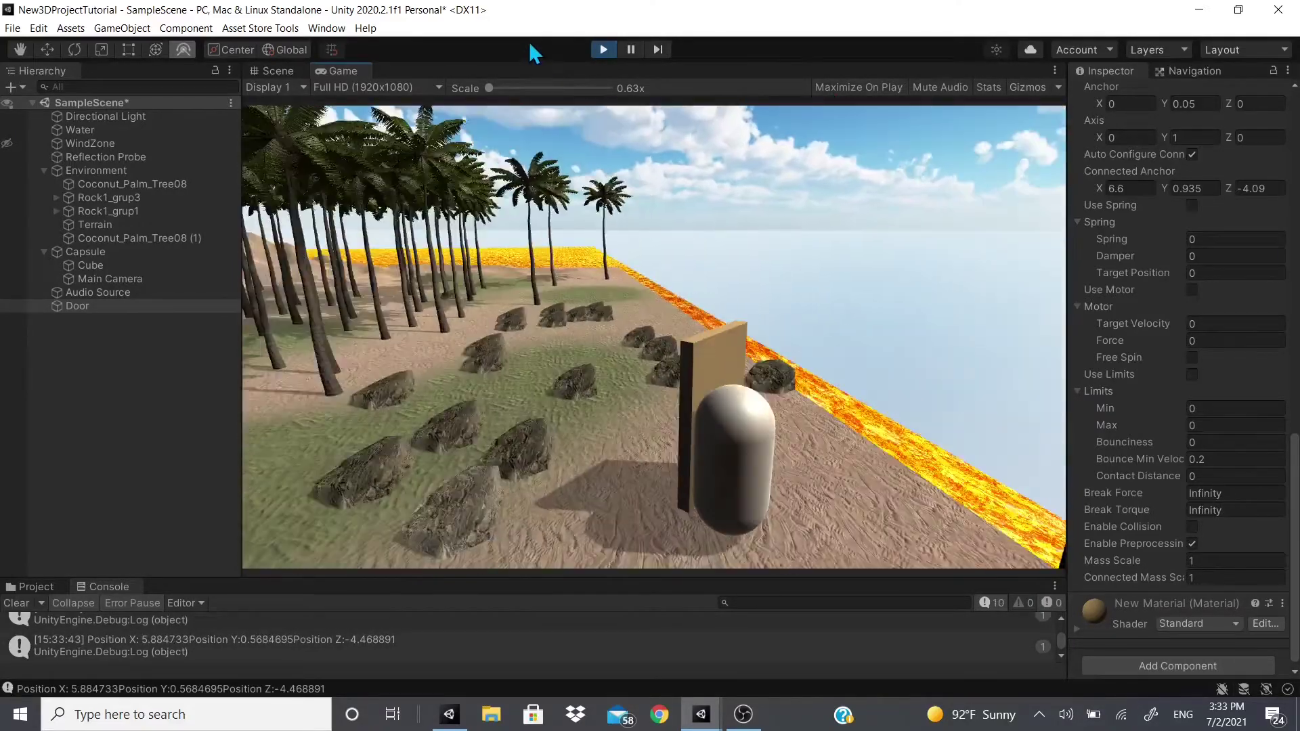
pyautogui.click(605, 48)
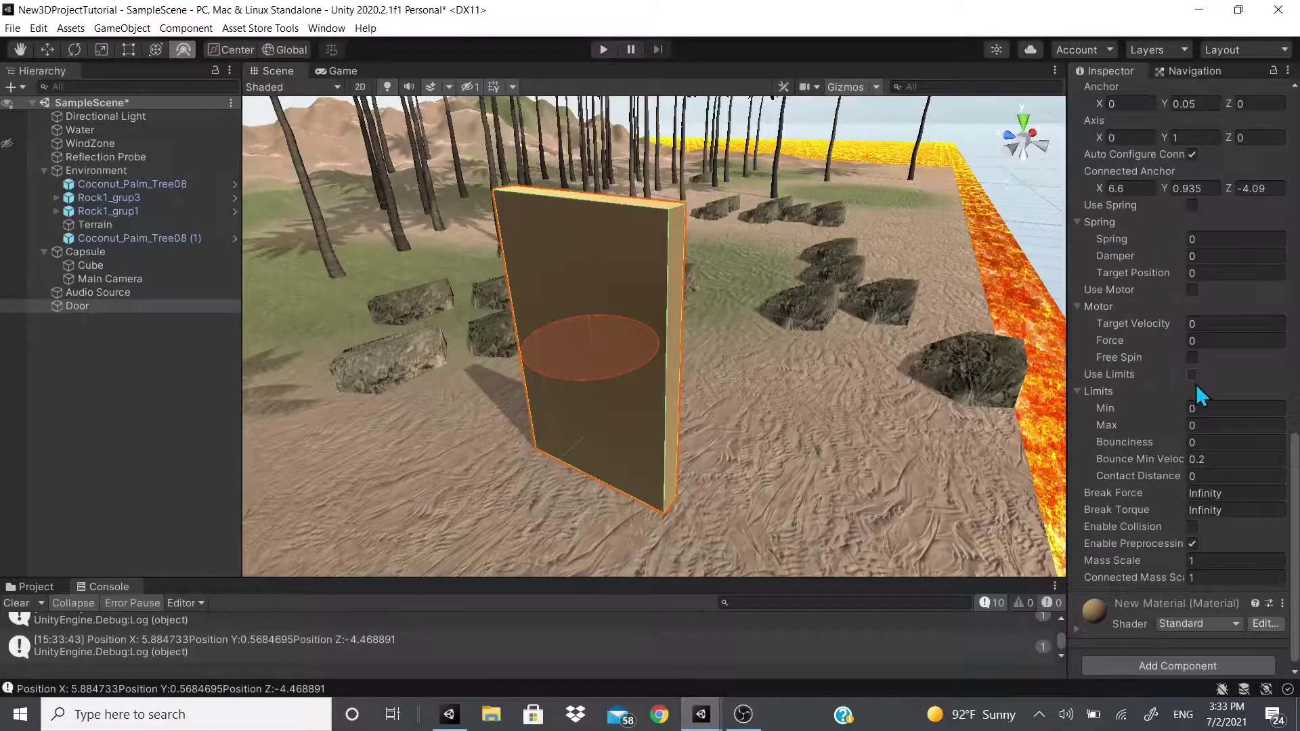
# Enable Use Limits on the door's Hinge Joint and set the Max limit to 90.
pyautogui.click(1083, 306)
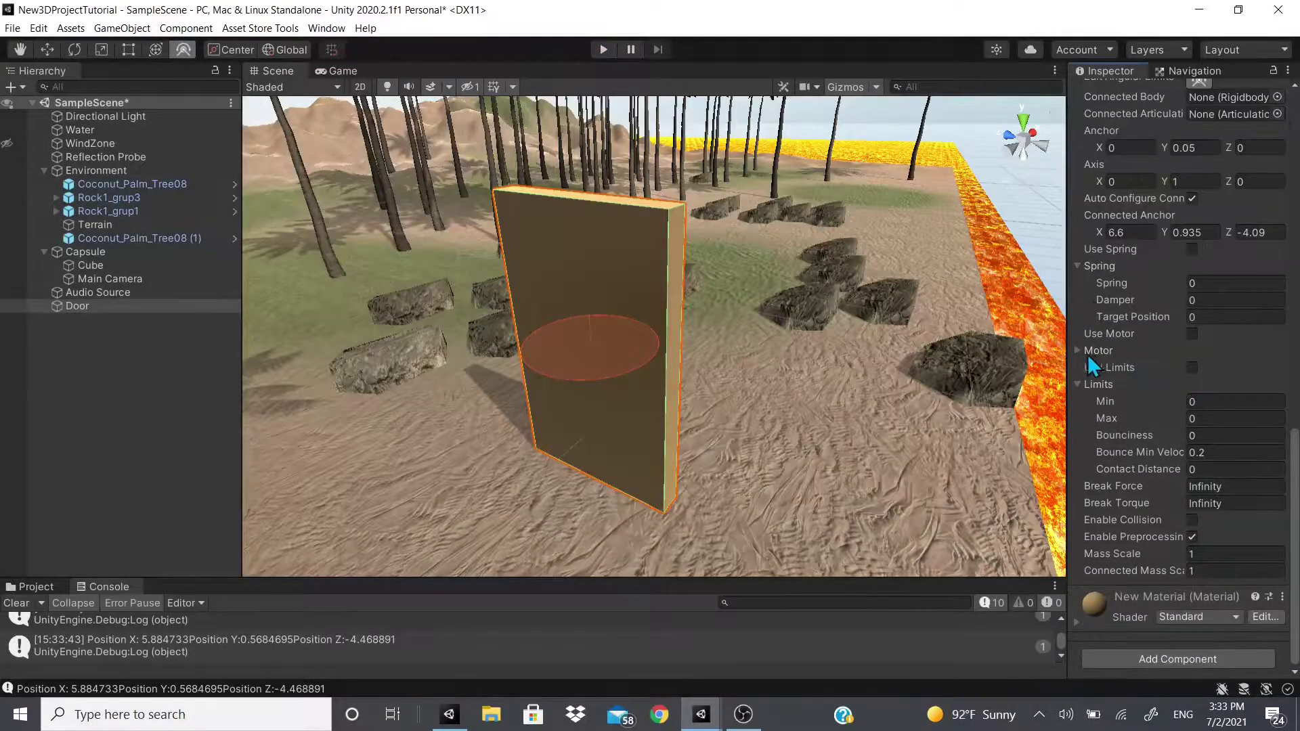
pyautogui.click(1192, 367)
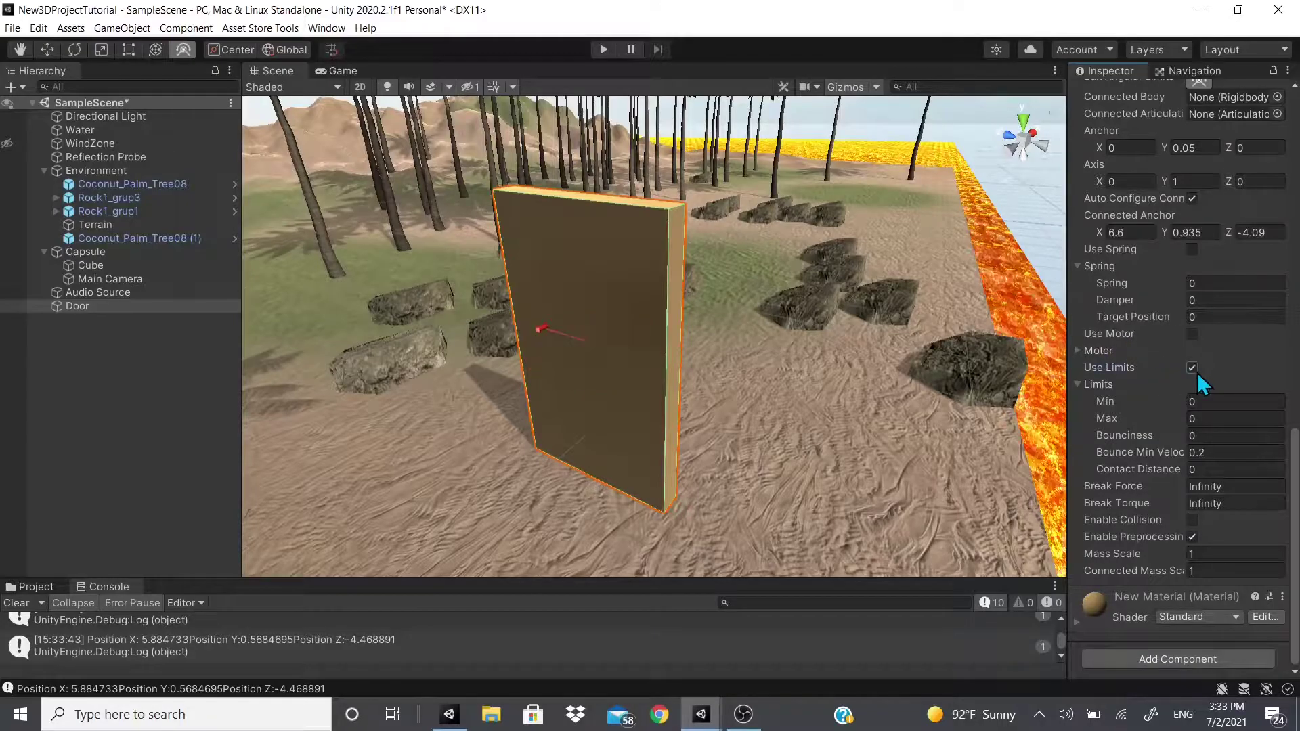
pyautogui.click(1215, 419)
pyautogui.write('90')
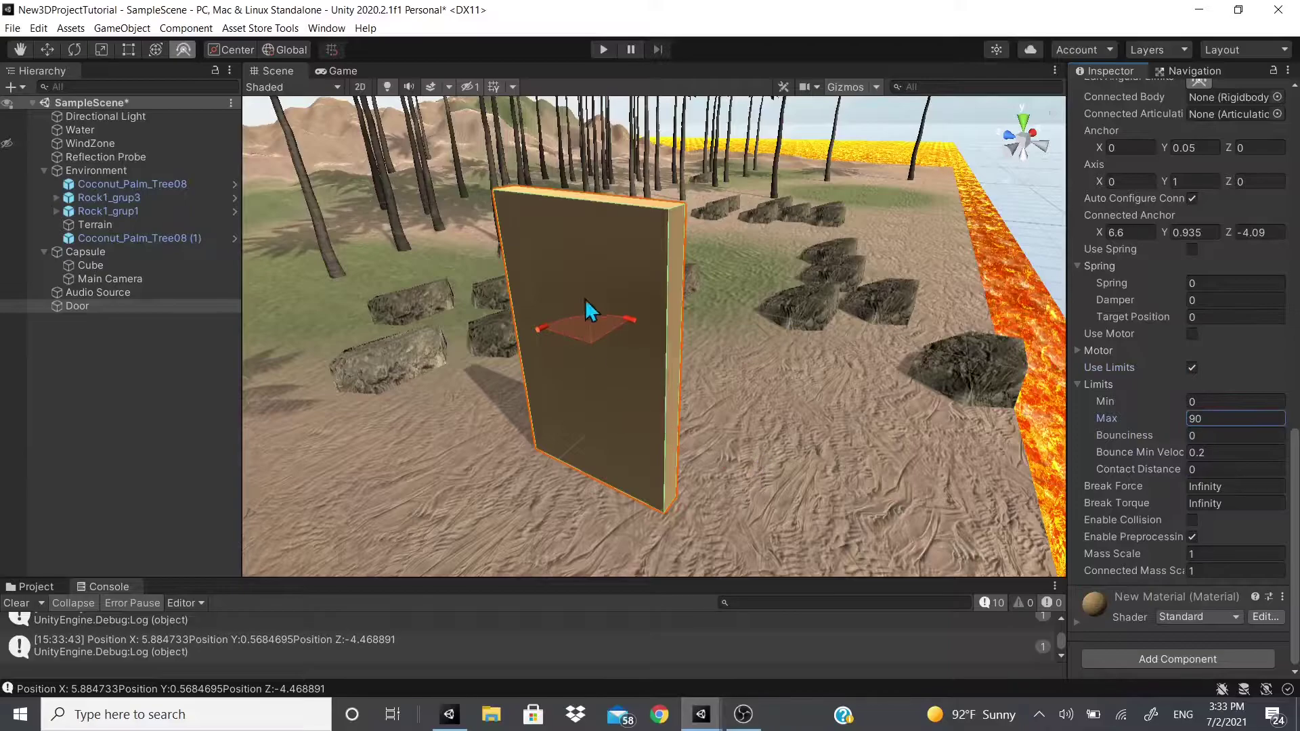
pyautogui.scroll(6, 543, 334)
pyautogui.scroll(-6, 520, 355)
pyautogui.scroll(2, 519, 354)
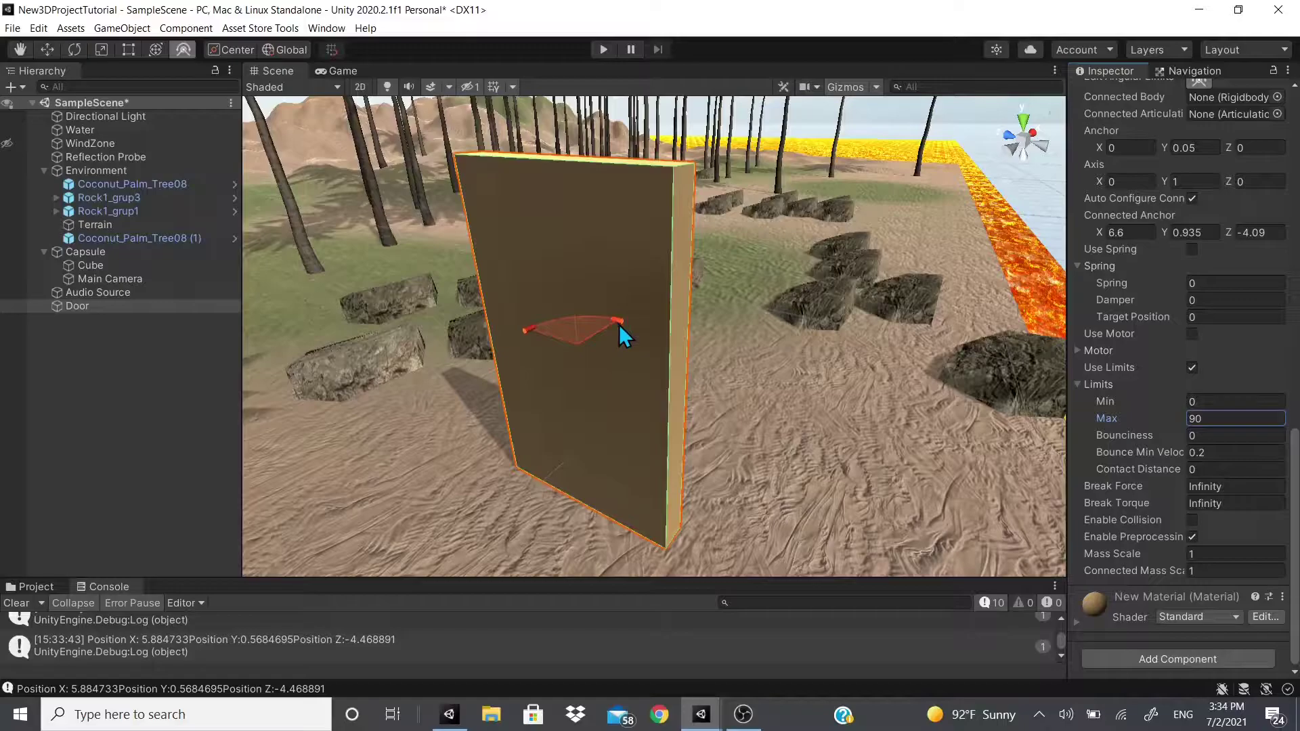
# Run the game and push the door with the capsule from both sides to test the swing limits, ending with play mode stopped.
pyautogui.click(603, 49)
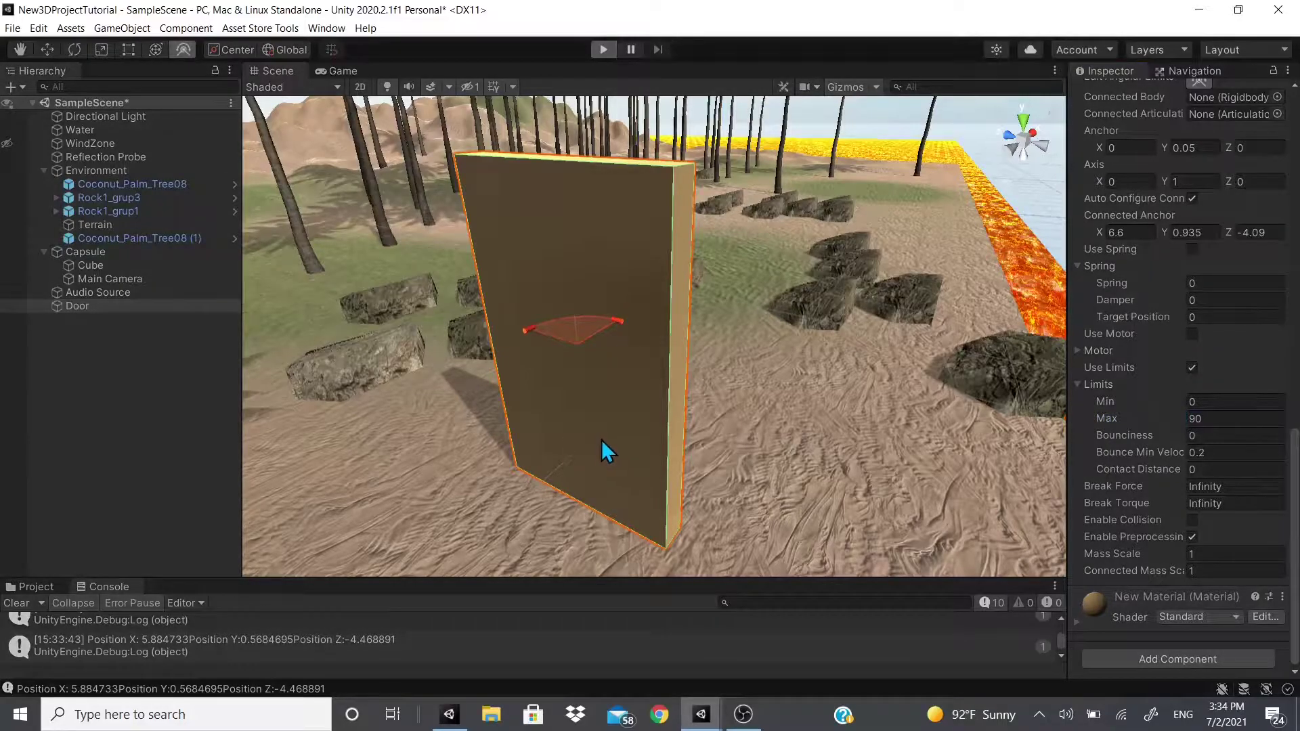
pyautogui.hotkey('ctrl', 'p')
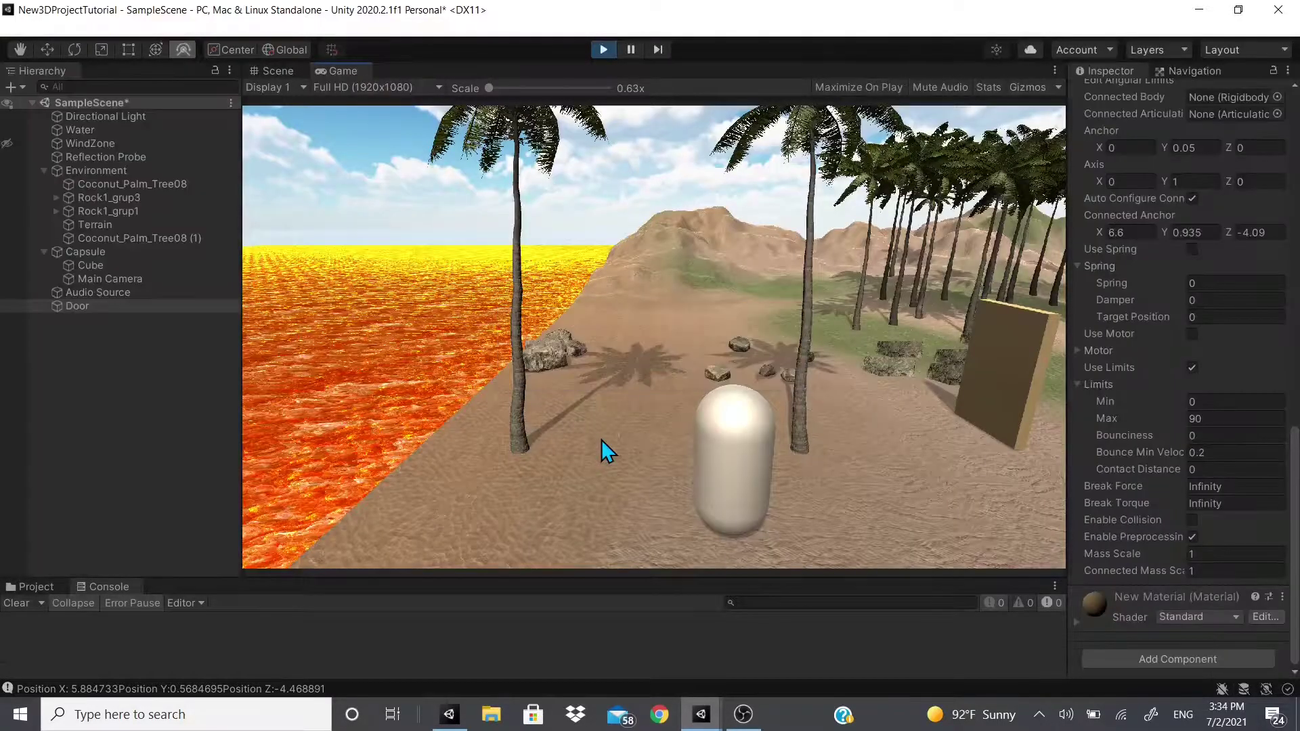
pyautogui.press('w')
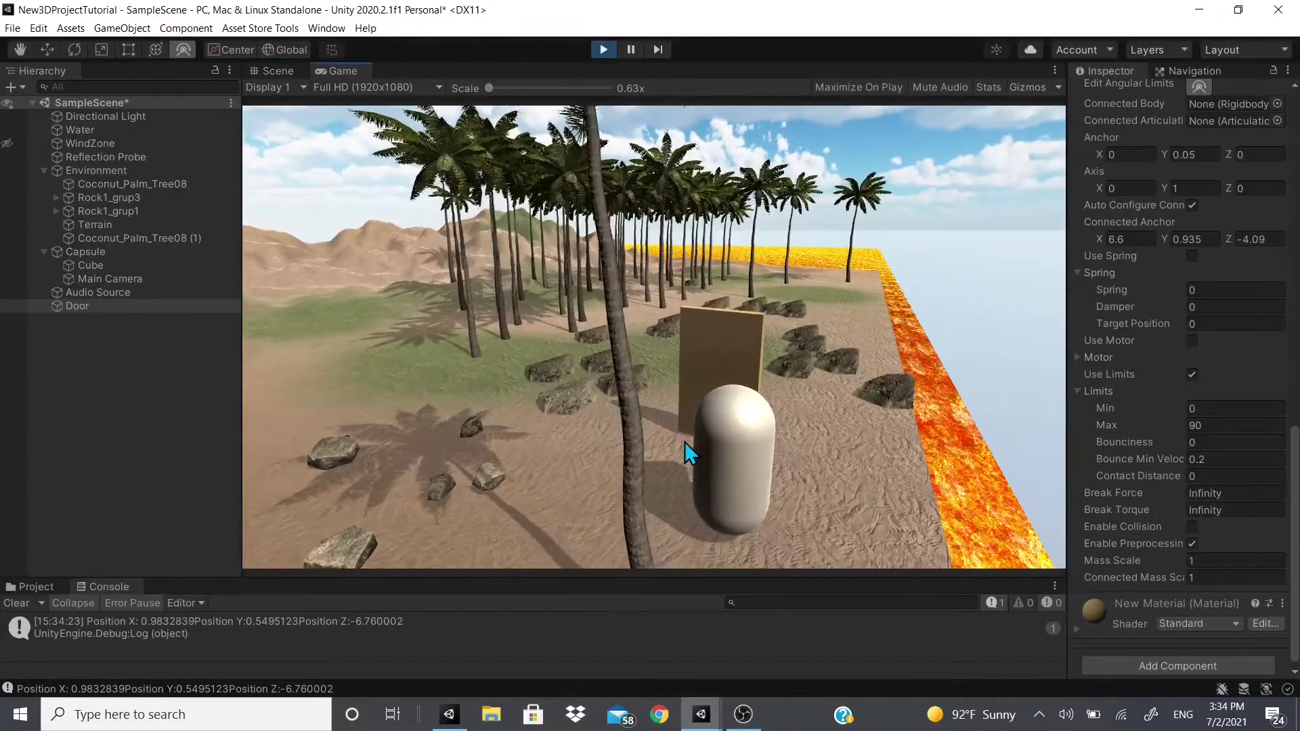
pyautogui.press('w')
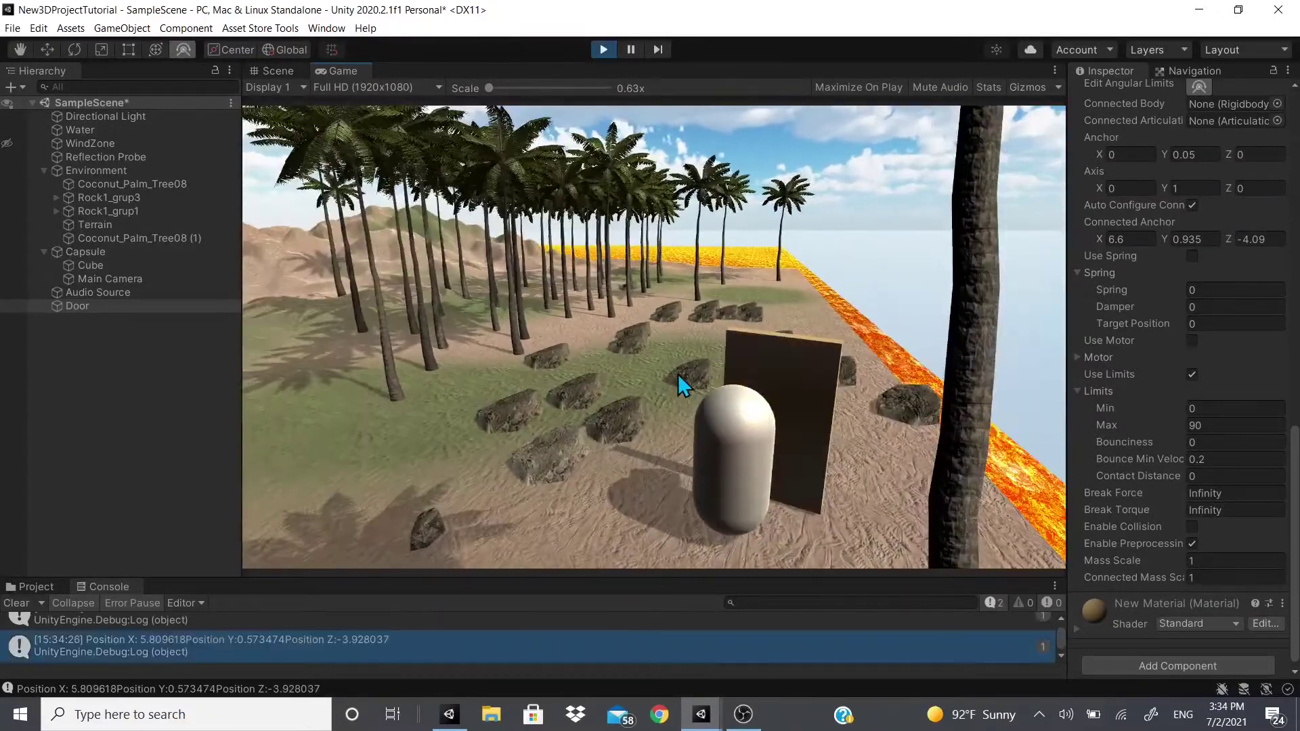
pyautogui.press('w')
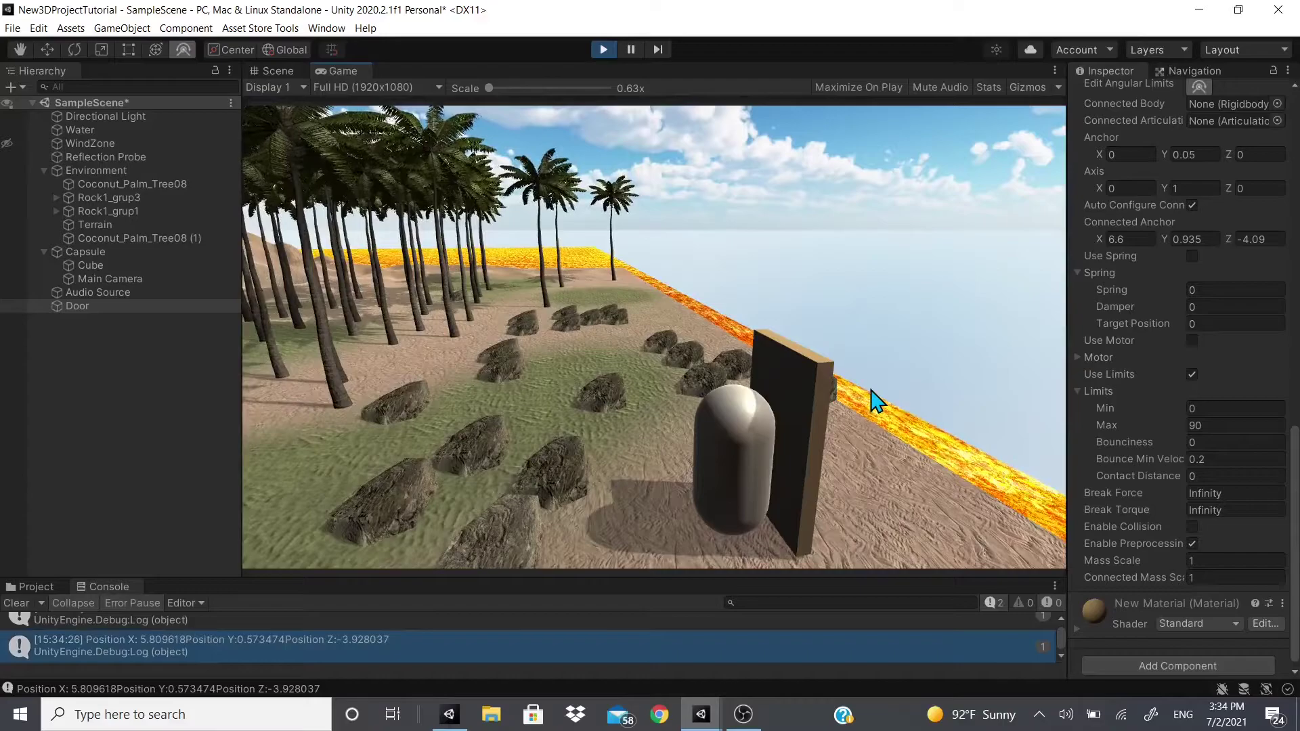
pyautogui.press('d')
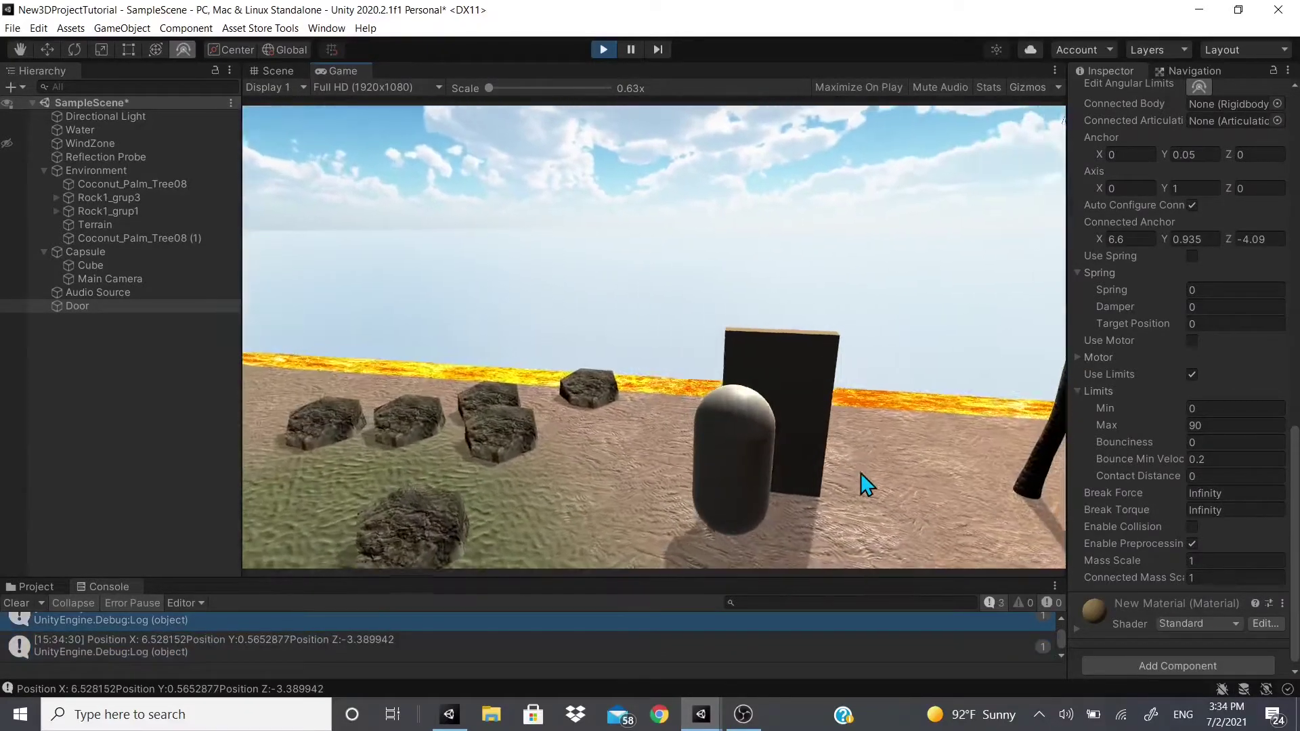
pyautogui.press('w')
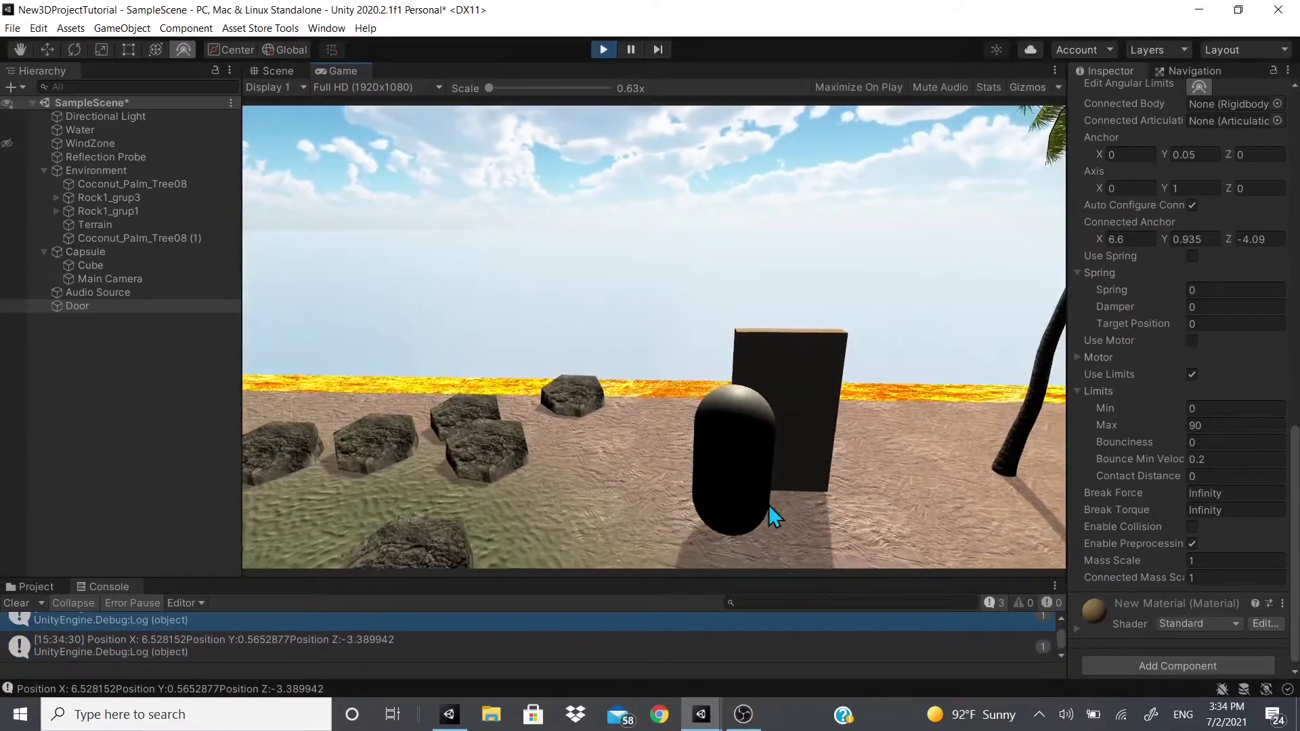
pyautogui.press('a')
pyautogui.press('w')
pyautogui.press('d')
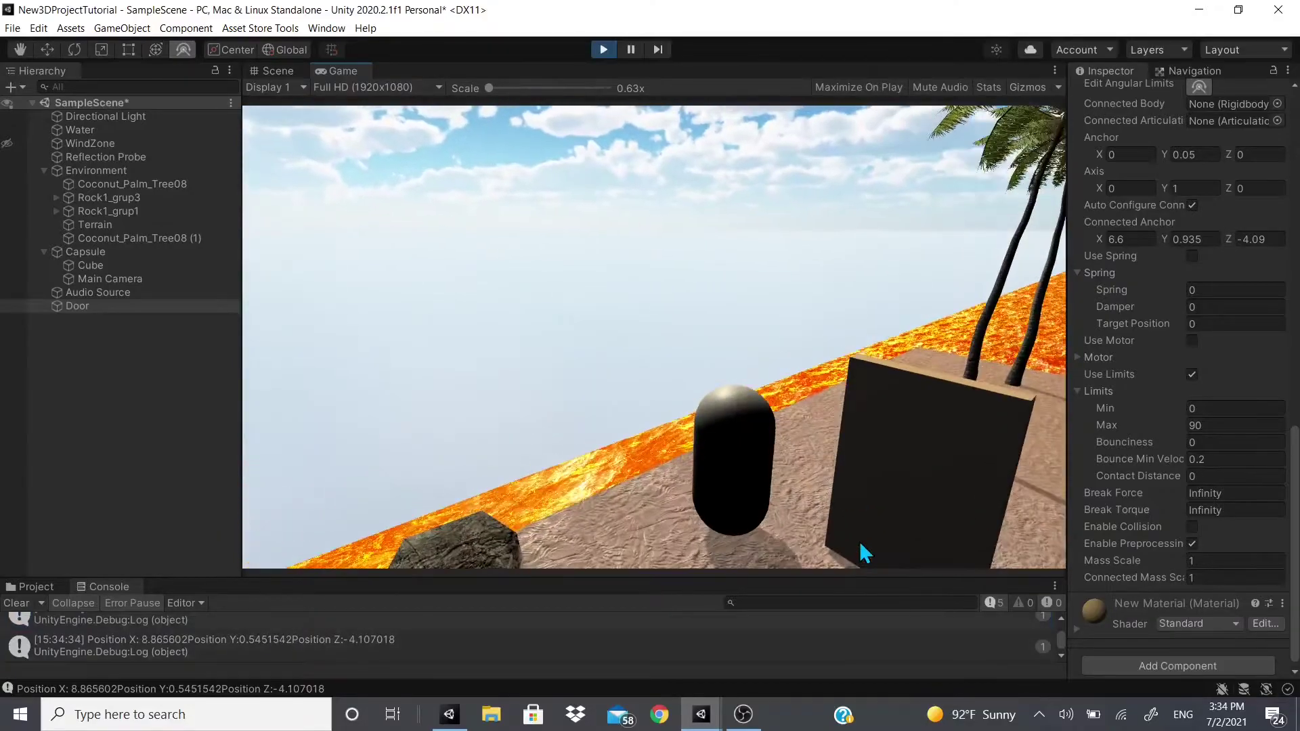
pyautogui.press('d')
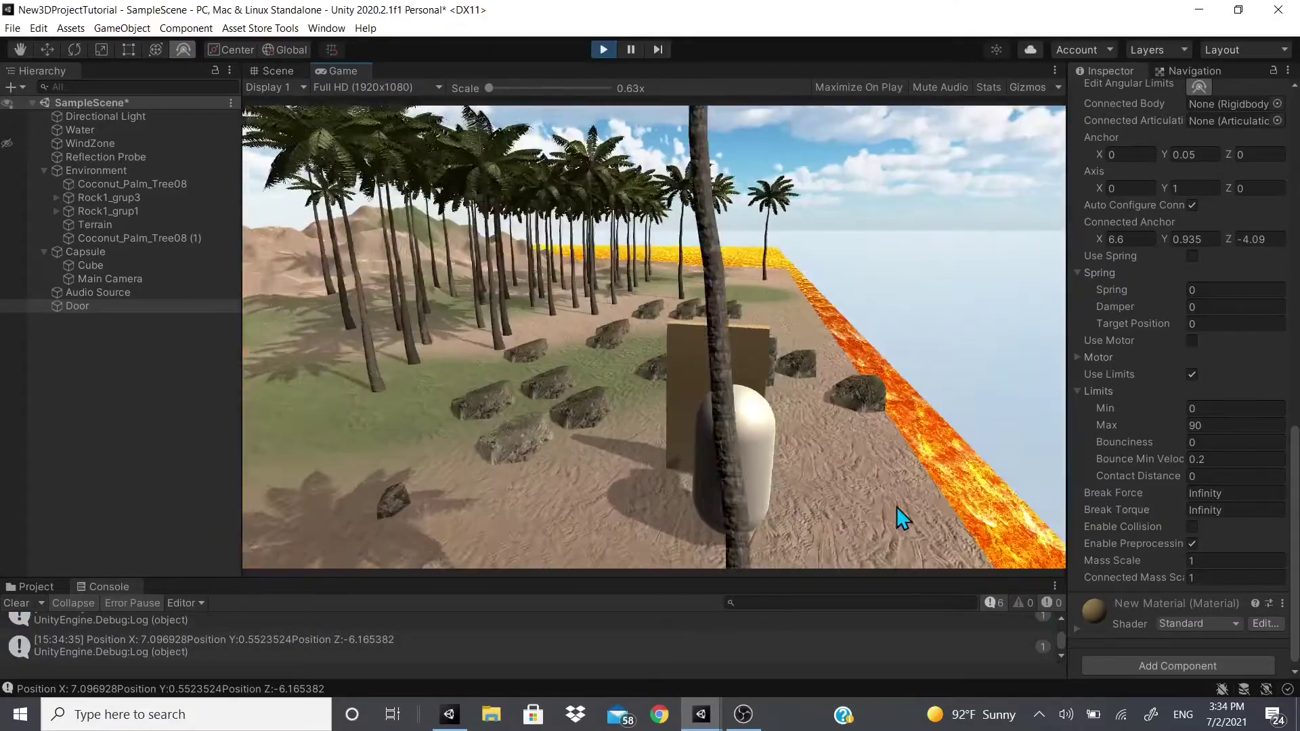
pyautogui.press('w')
pyautogui.press('d')
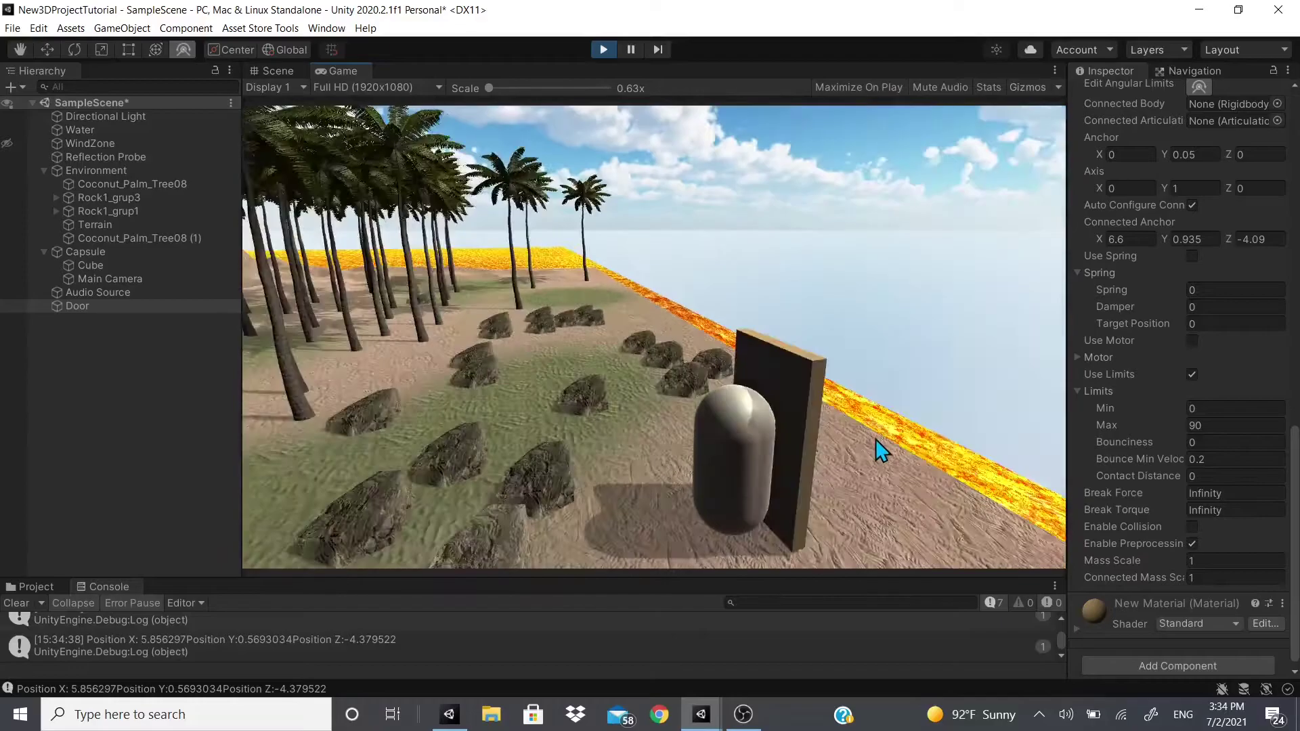
pyautogui.press('w')
pyautogui.press('a')
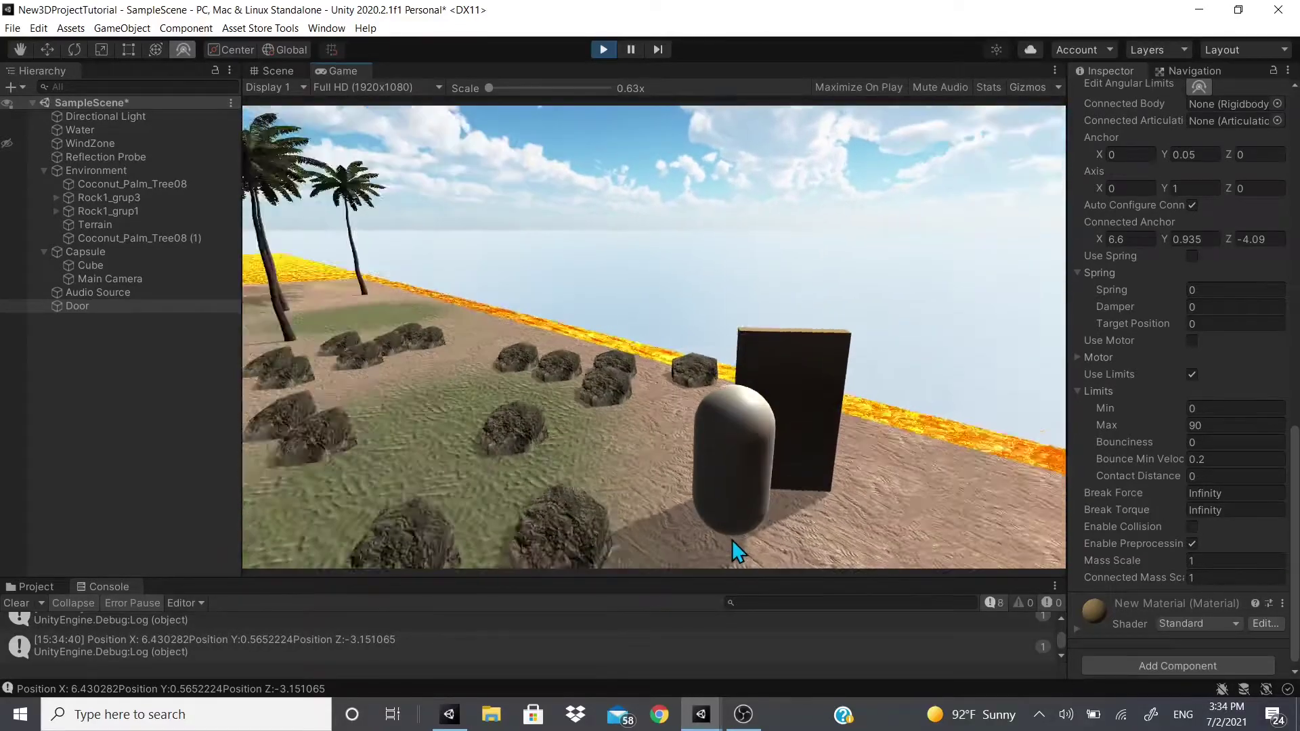
pyautogui.click(603, 49)
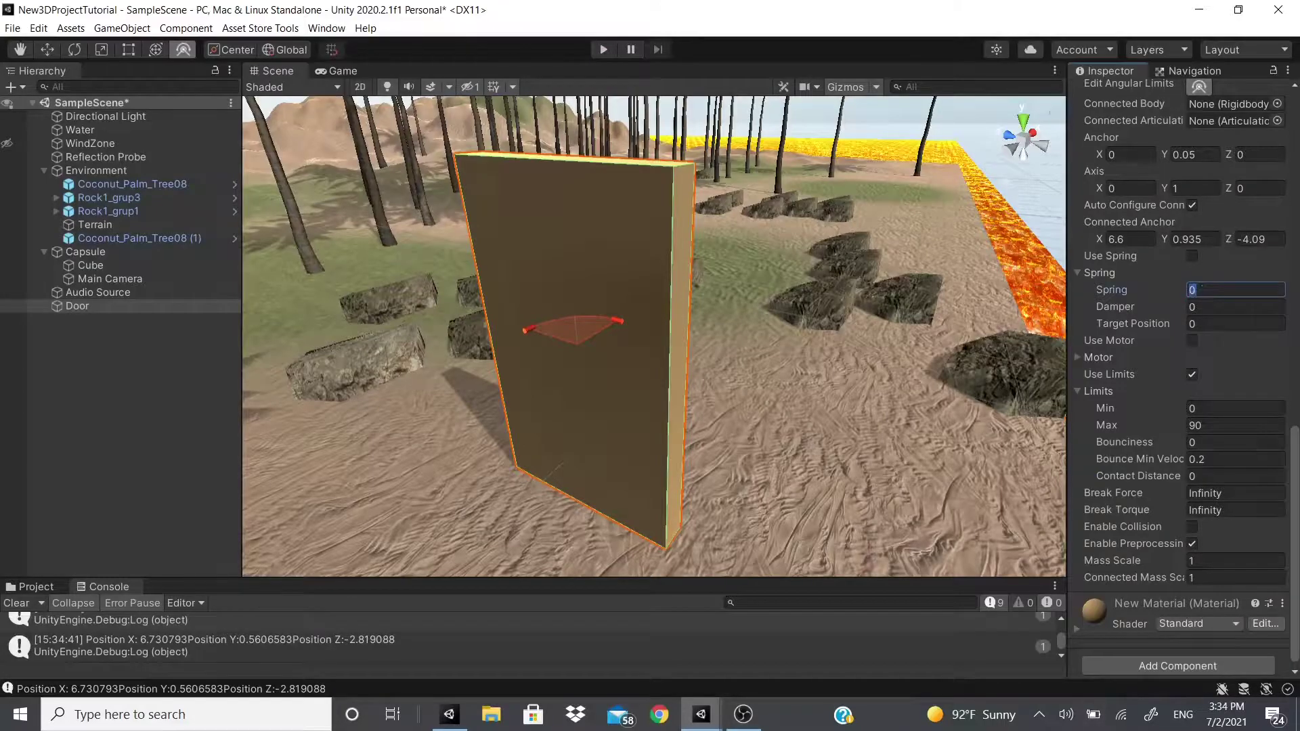
# Set the Hinge Joint's Spring value to 1 and enable Use Spring while running the game at the door.
pyautogui.click(603, 49)
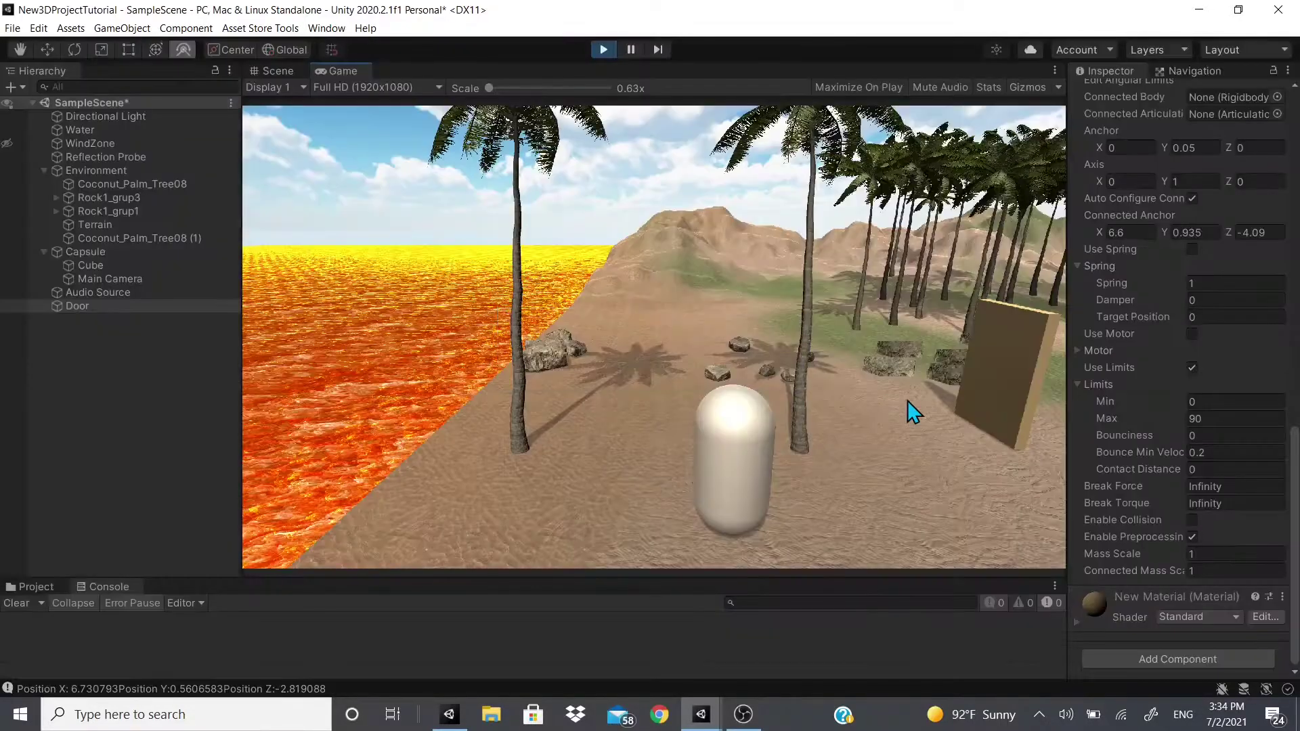
pyautogui.press('d')
pyautogui.press('w')
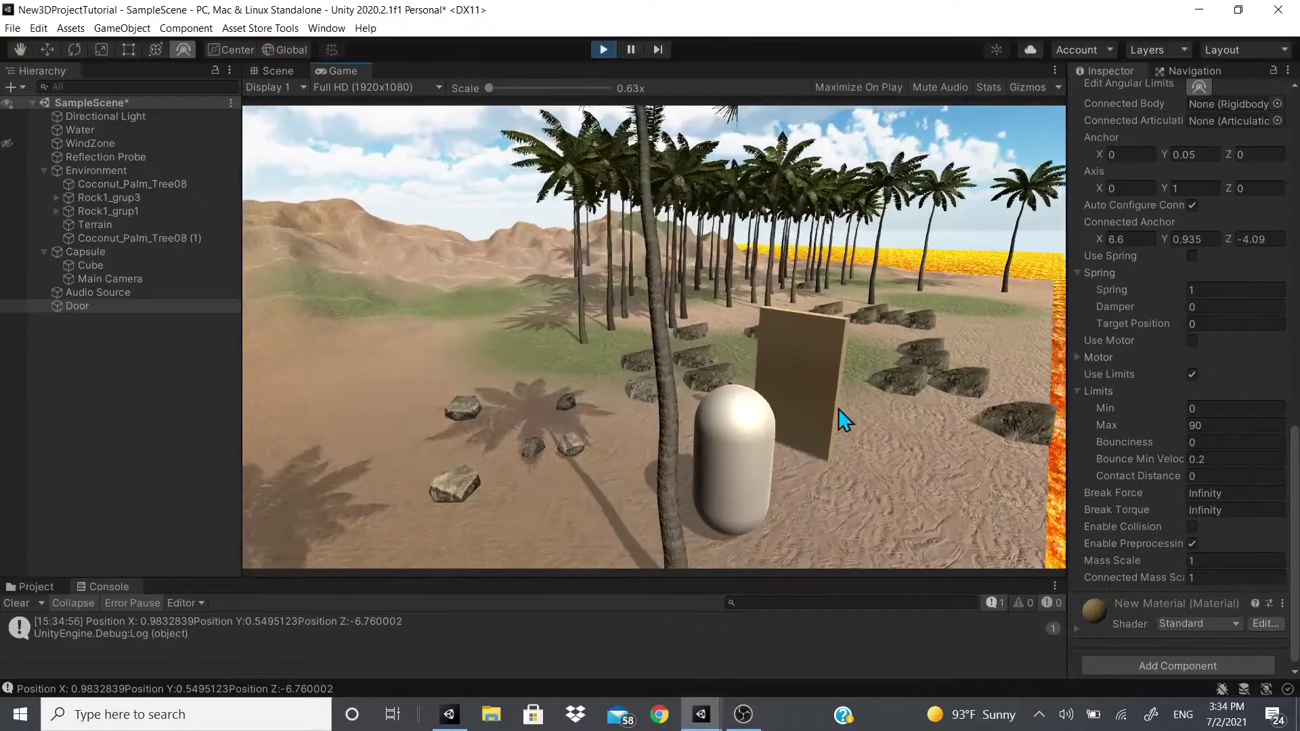
pyautogui.press('d')
pyautogui.press('w')
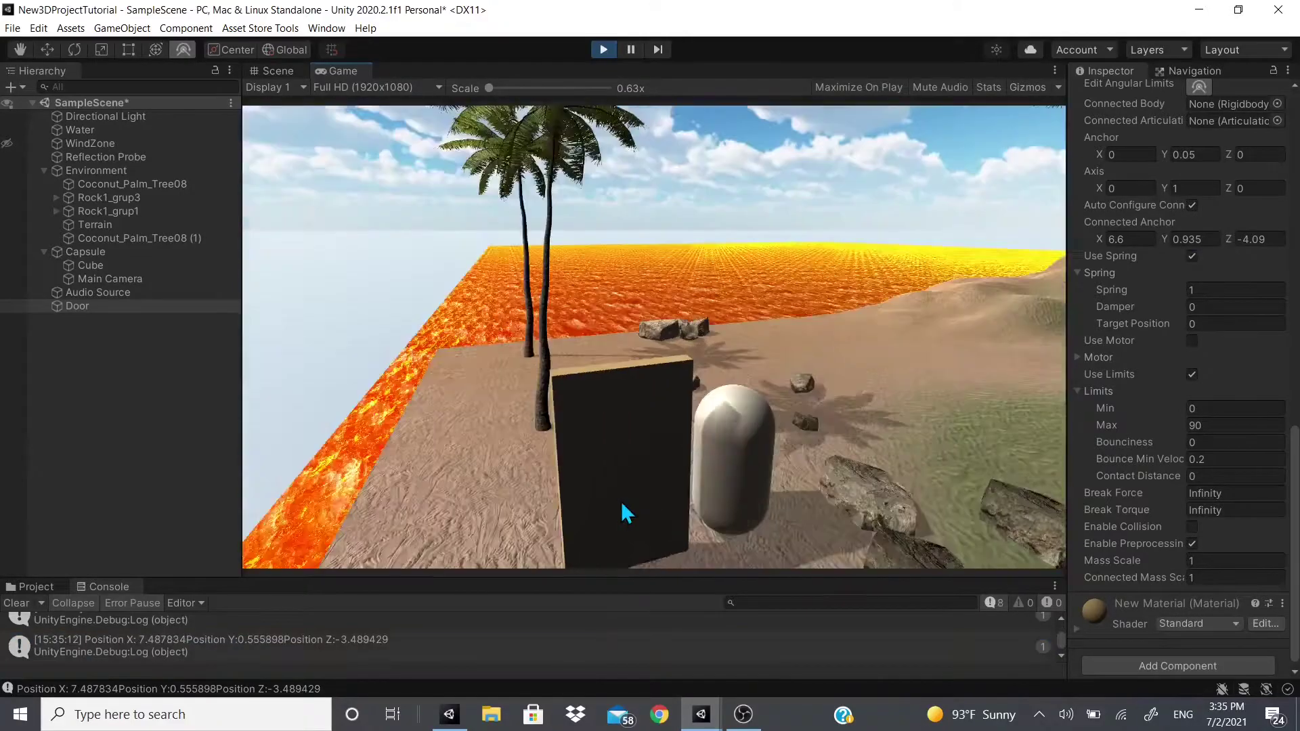
# Push the door with the capsule from several sides to test the spring behaviour, ending with play mode stopped.
pyautogui.press('w')
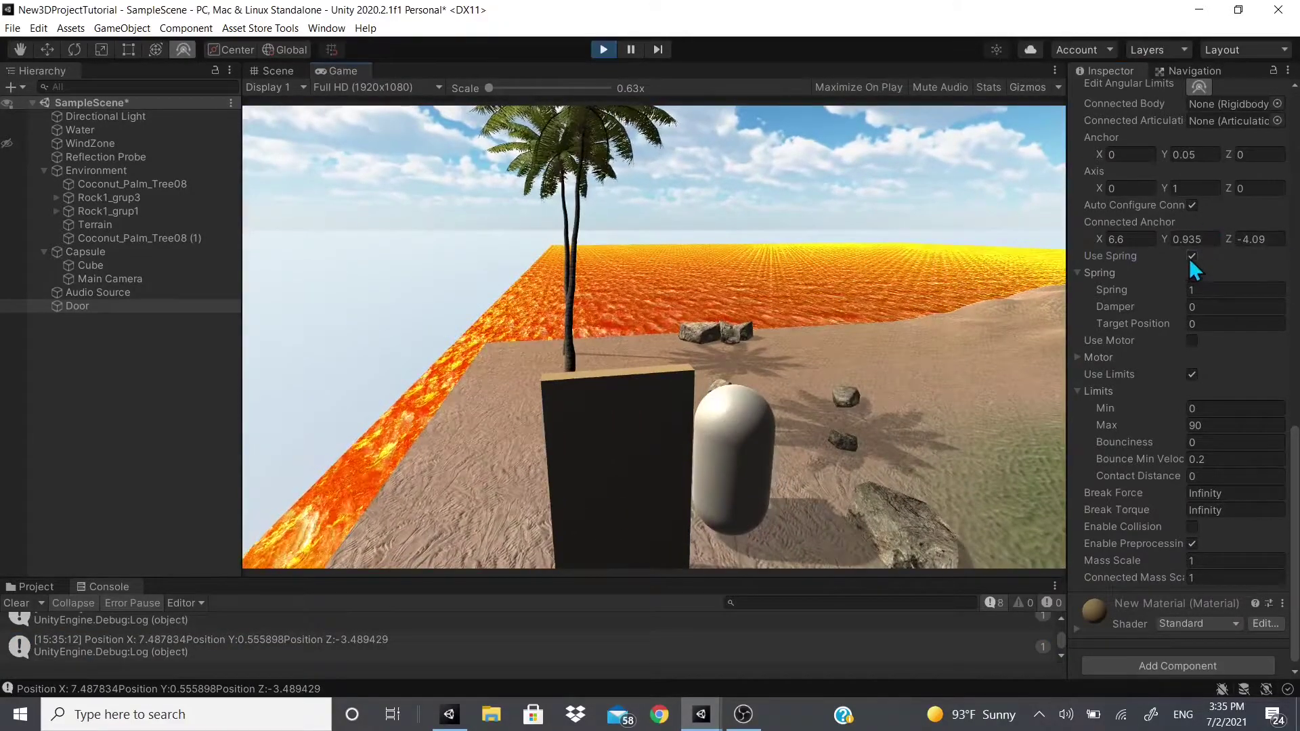
pyautogui.press('a')
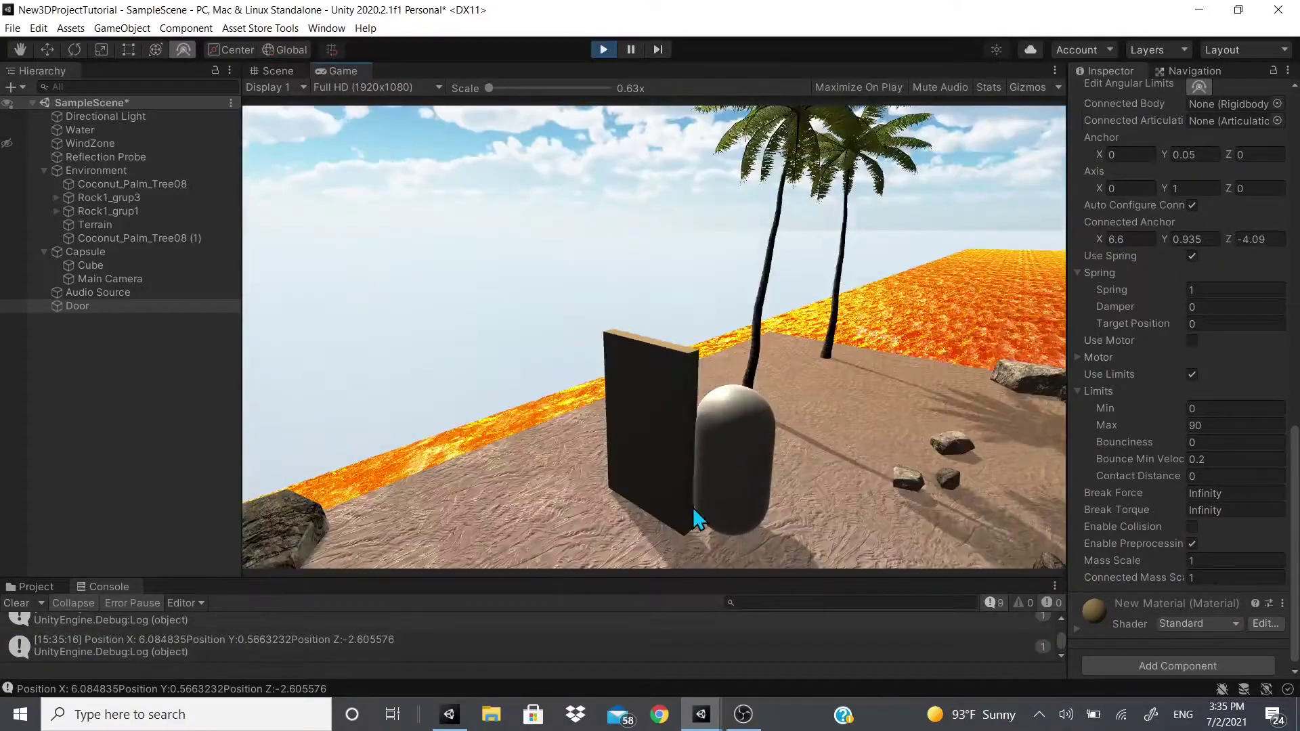
pyautogui.press('a')
pyautogui.press('w')
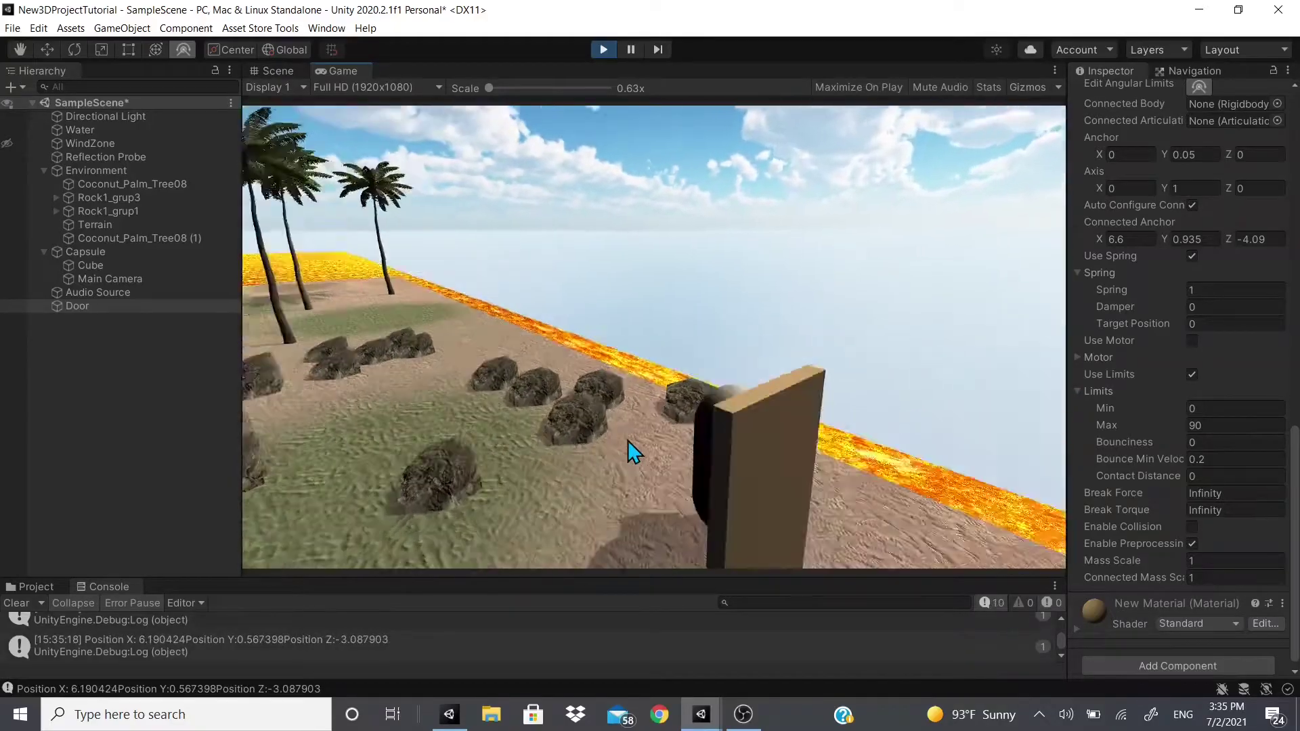
pyautogui.press('a')
pyautogui.press('a')
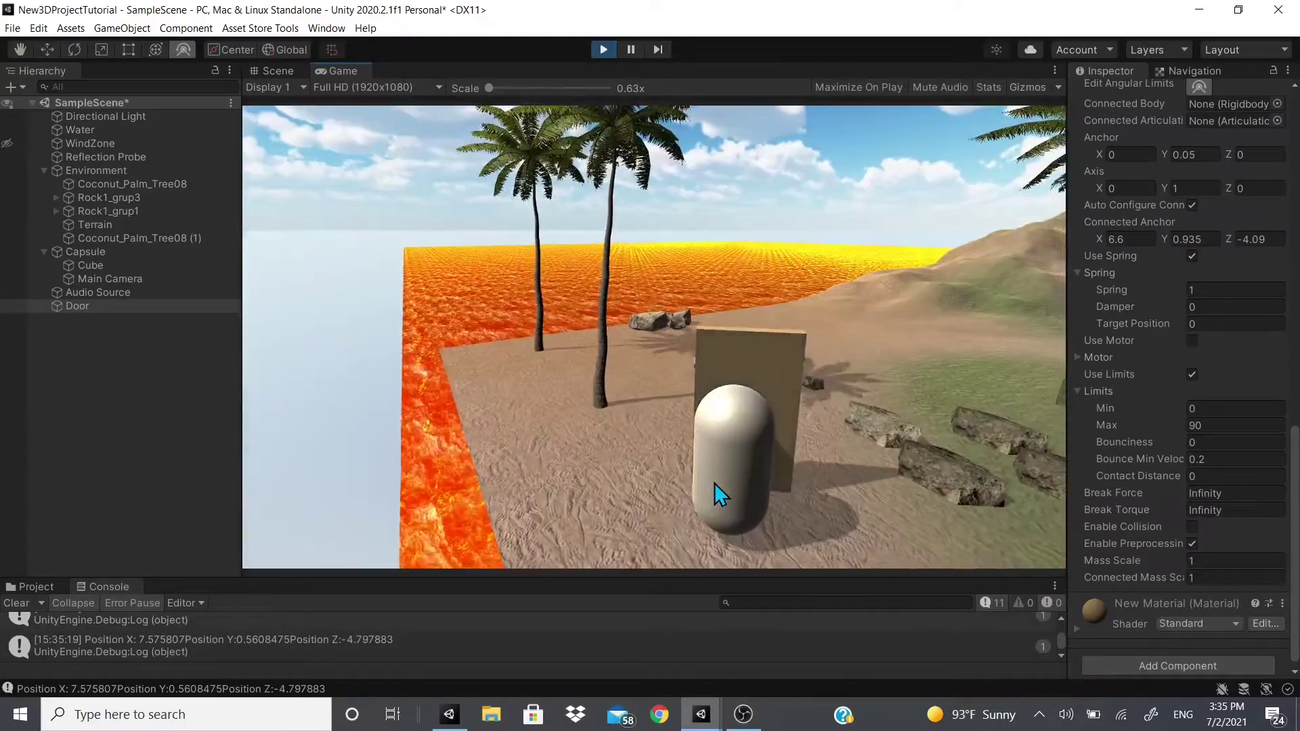
pyautogui.press('d')
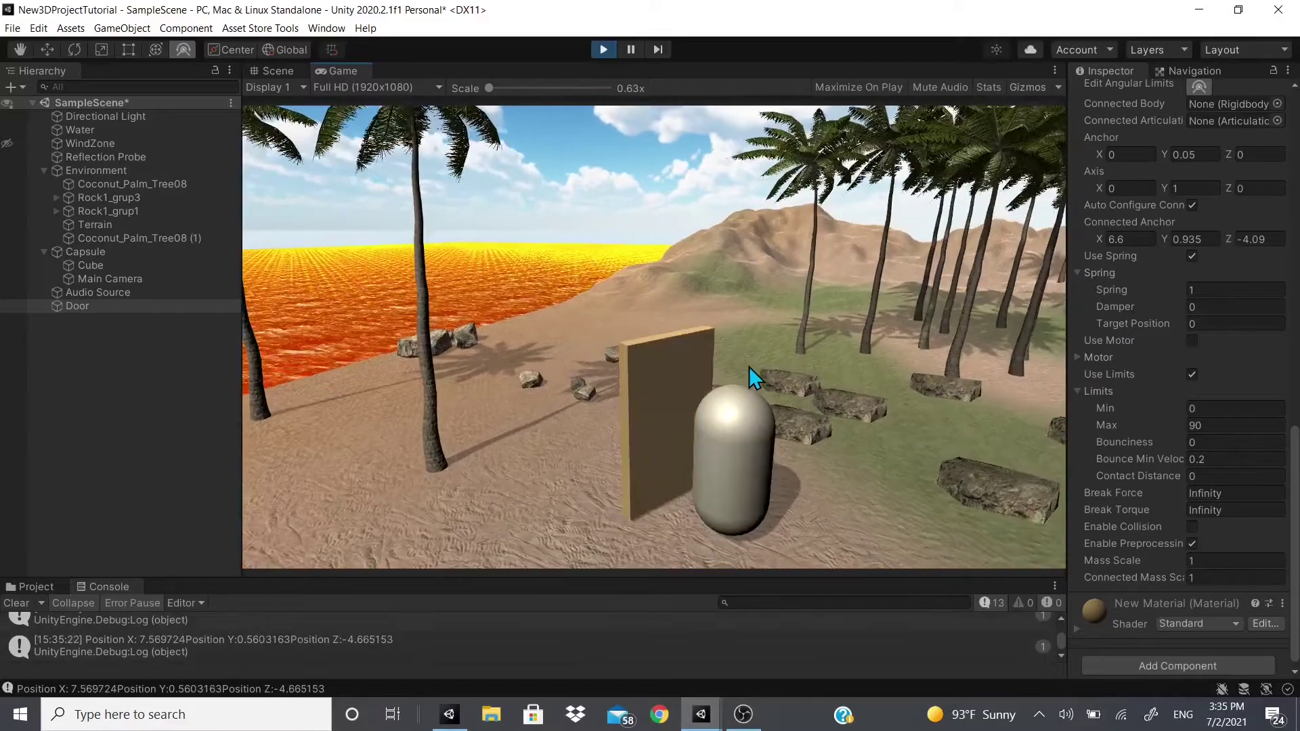
pyautogui.press('w')
pyautogui.press('d')
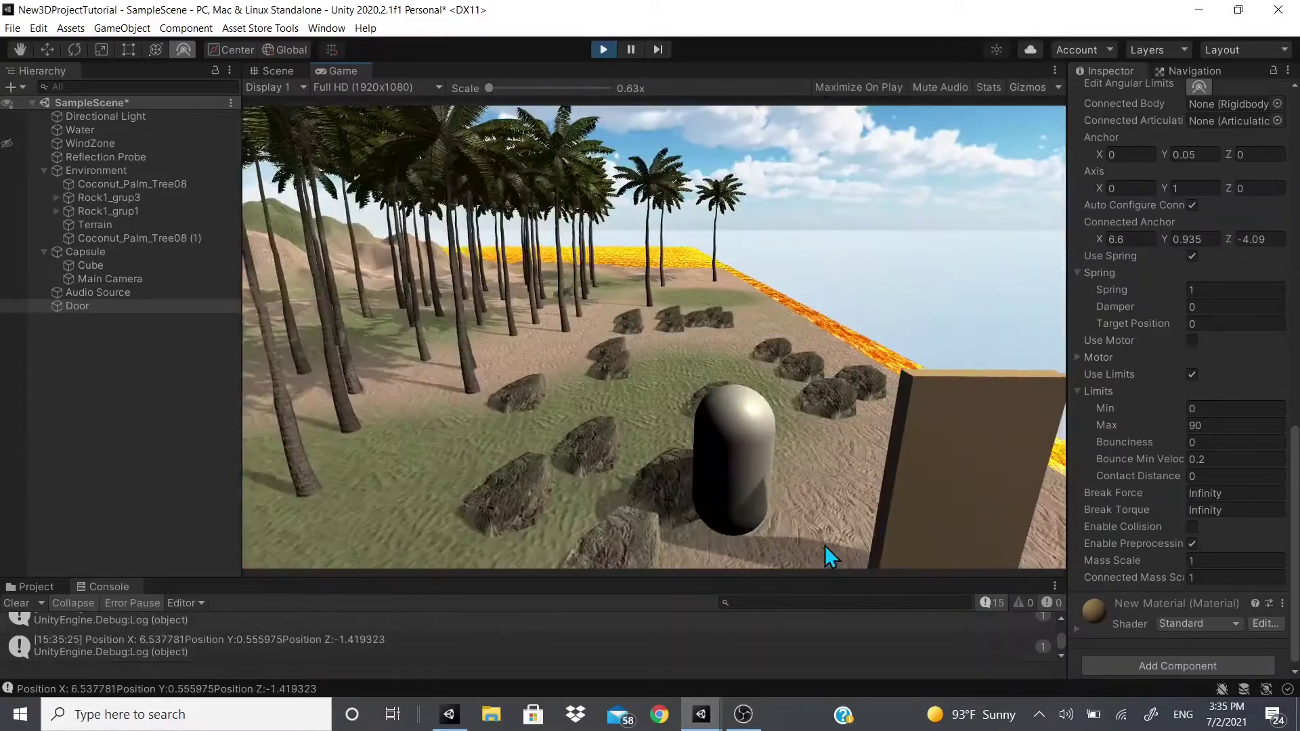
pyautogui.press('d')
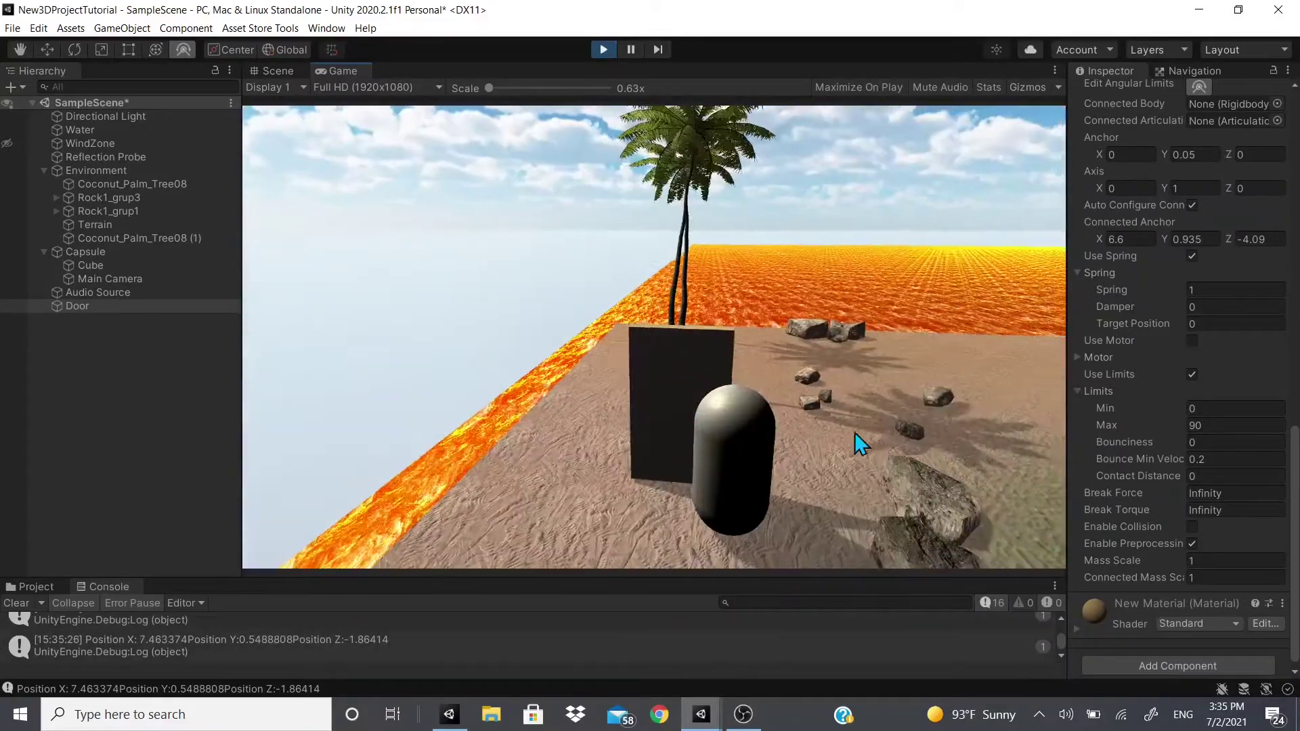
pyautogui.press('d')
pyautogui.press('w')
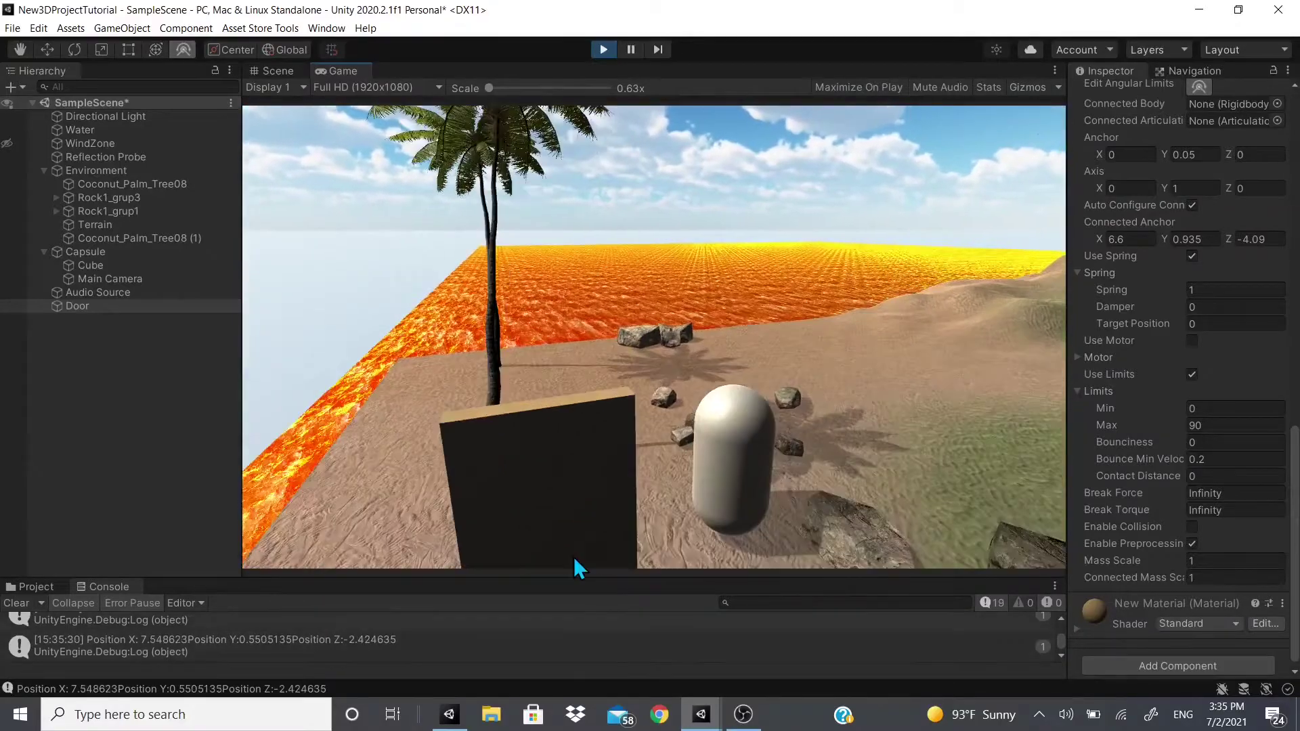
pyautogui.press('d')
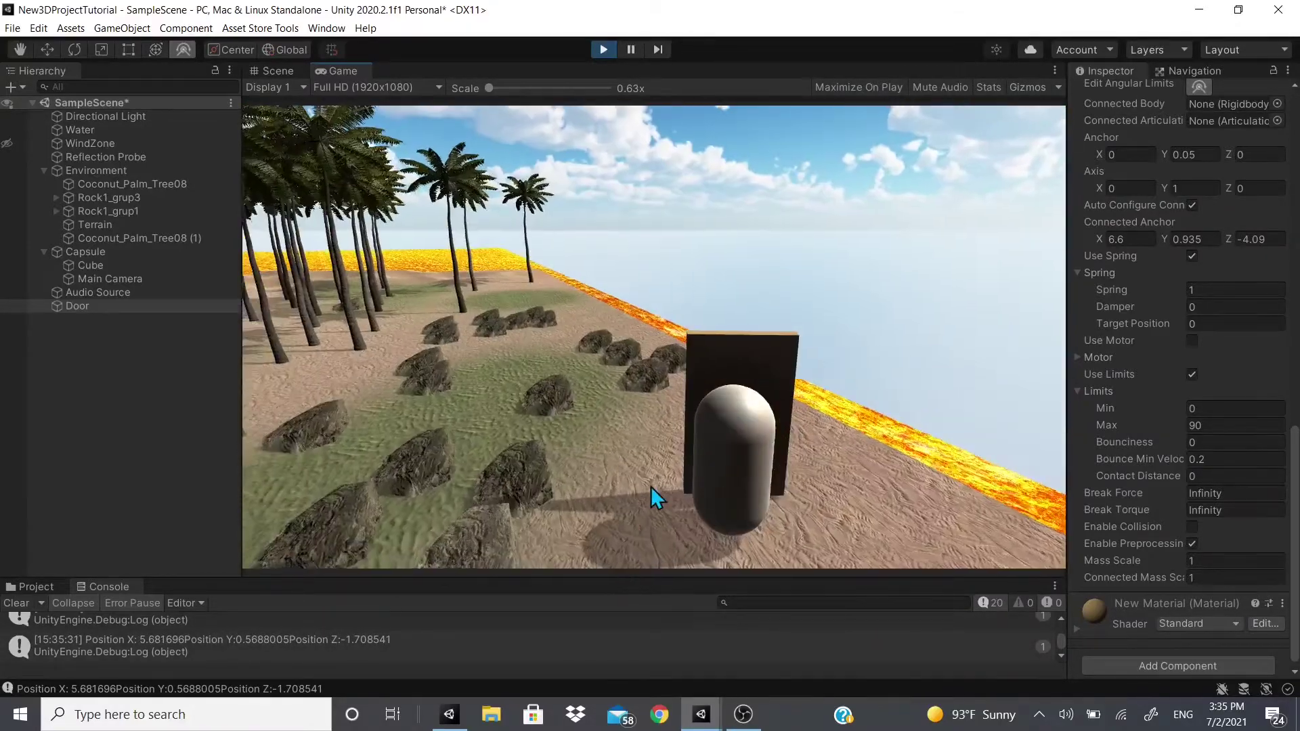
pyautogui.press('w')
pyautogui.press('a')
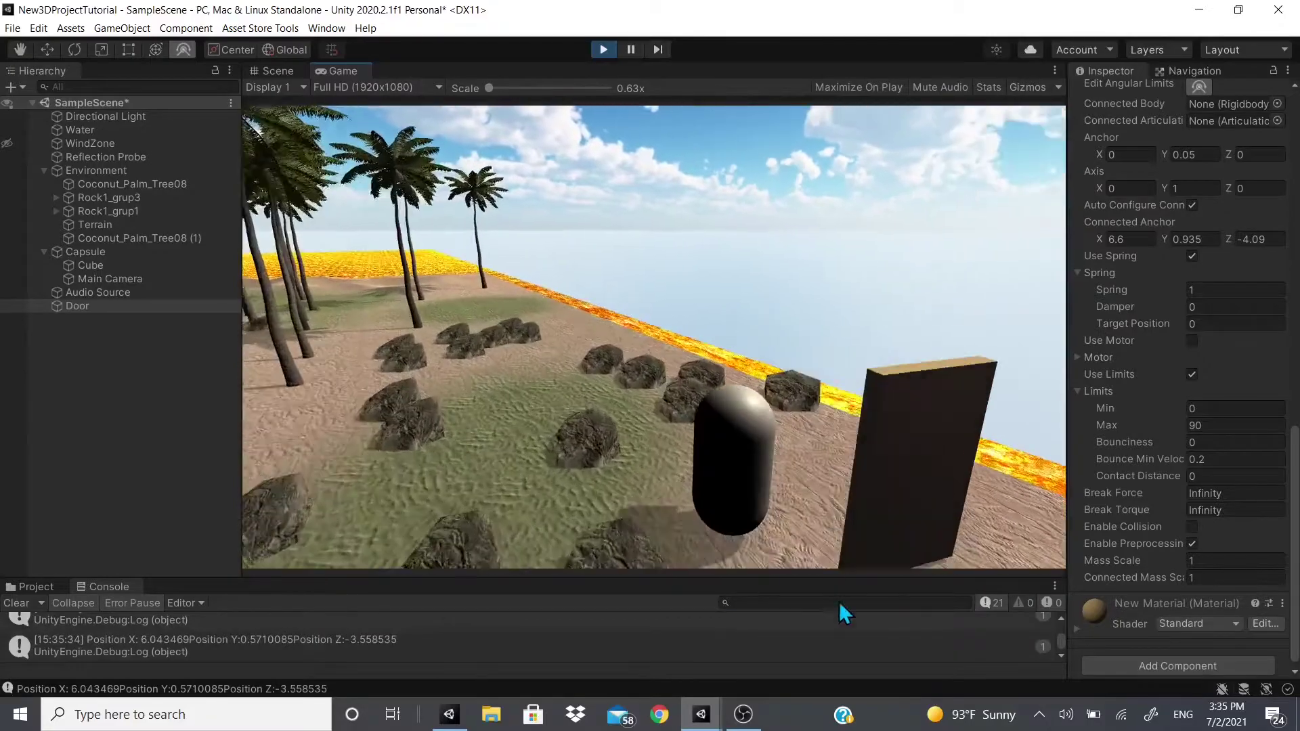
pyautogui.press('d')
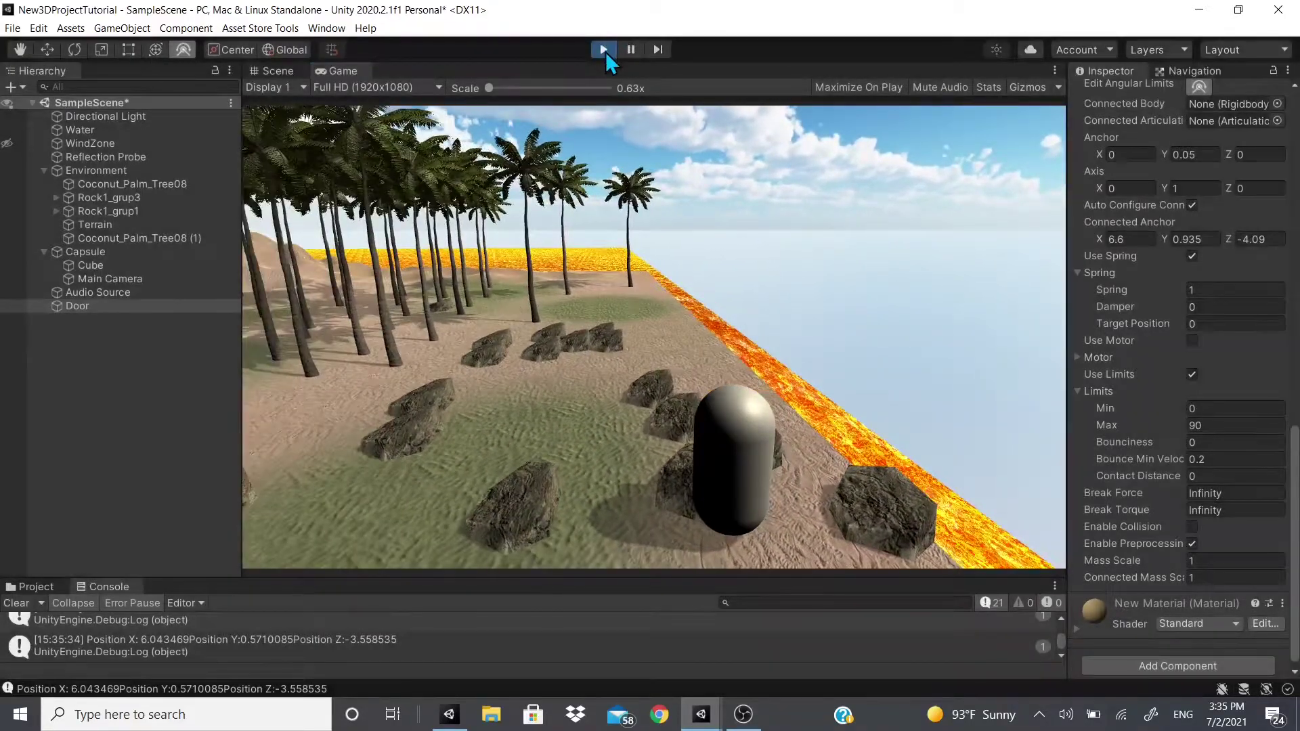
pyautogui.click(603, 50)
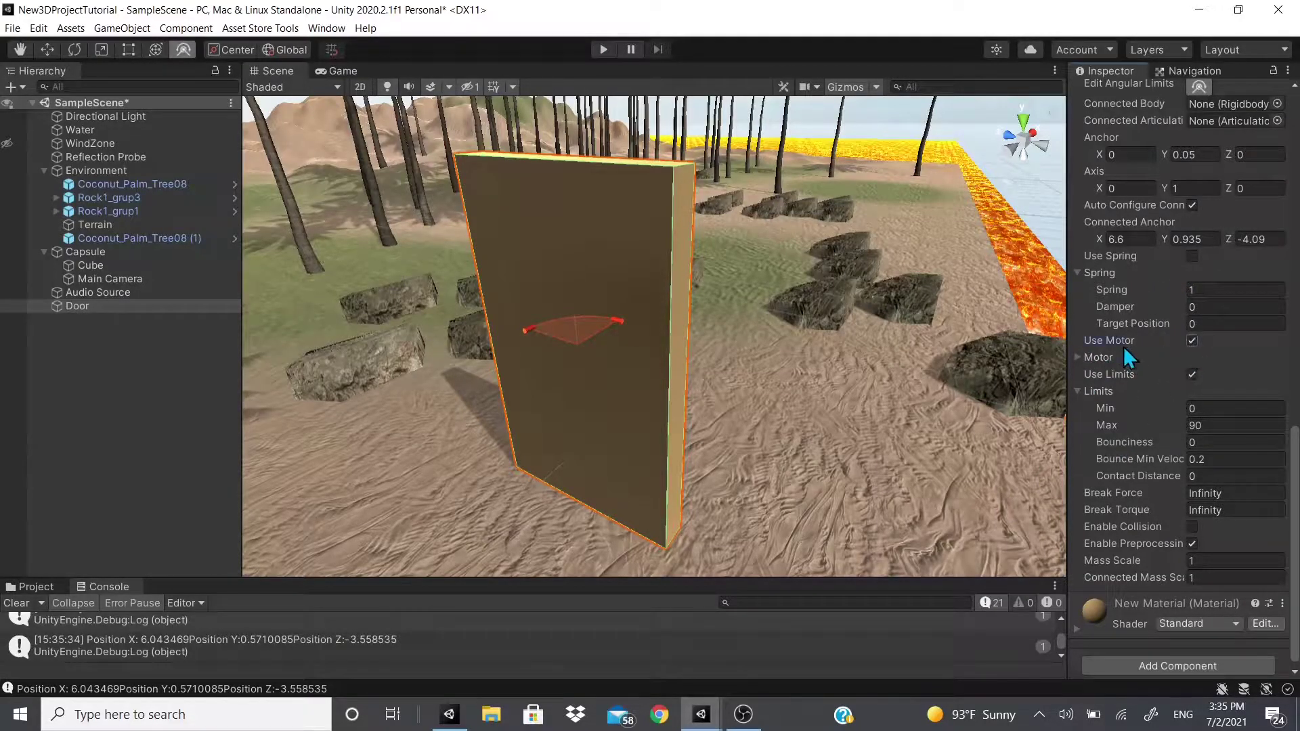
# Configure the door's hinge motor with Use Motor on, Use Limits off, Target Velocity 20 and Force 1.
pyautogui.click(1084, 359)
pyautogui.scroll(-2, 1156, 331)
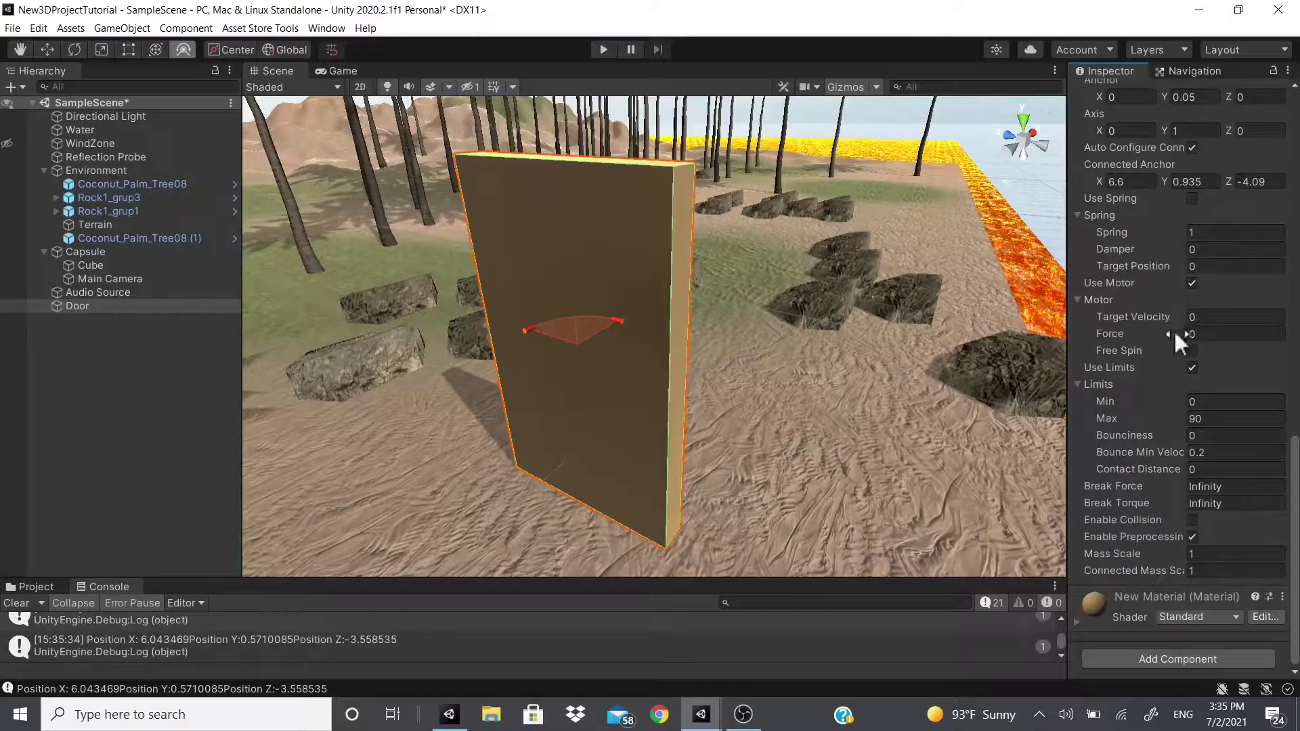
pyautogui.click(1191, 367)
pyautogui.click(1198, 317)
pyautogui.write('2')
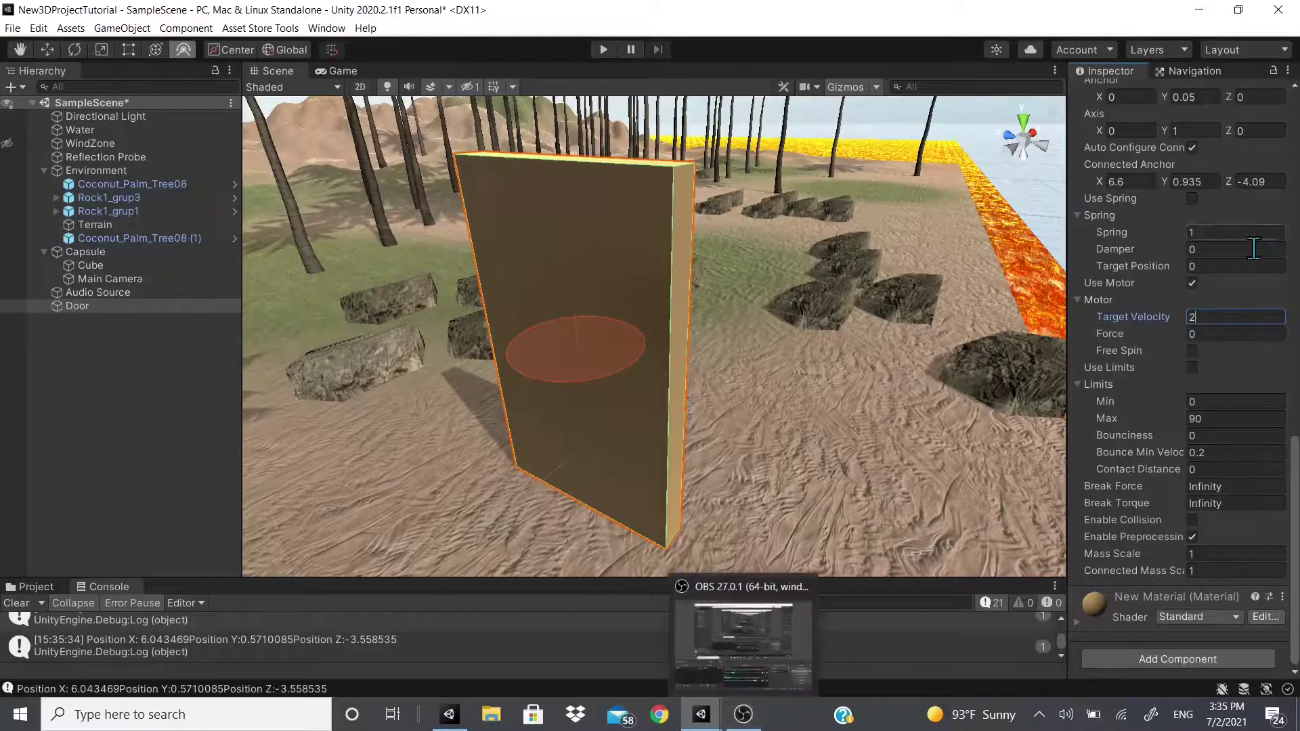
pyautogui.write('0')
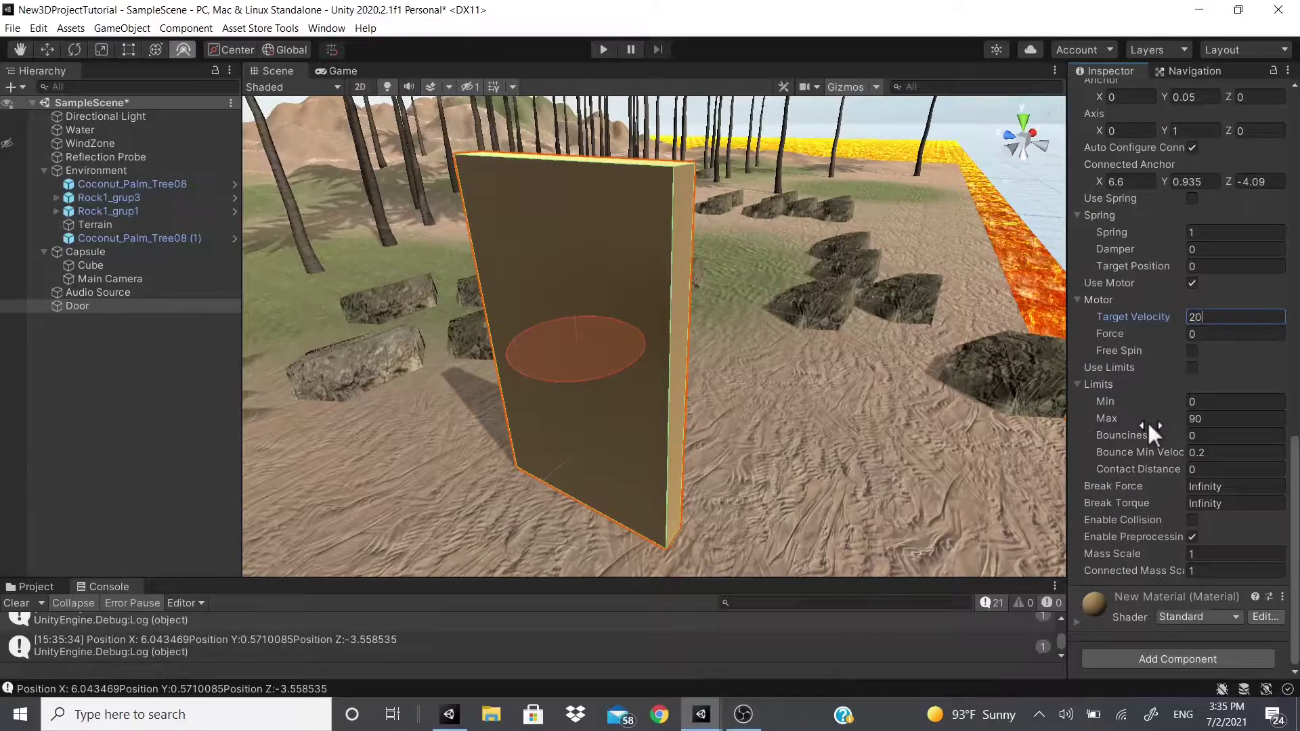
pyautogui.click(1218, 334)
pyautogui.write('1')
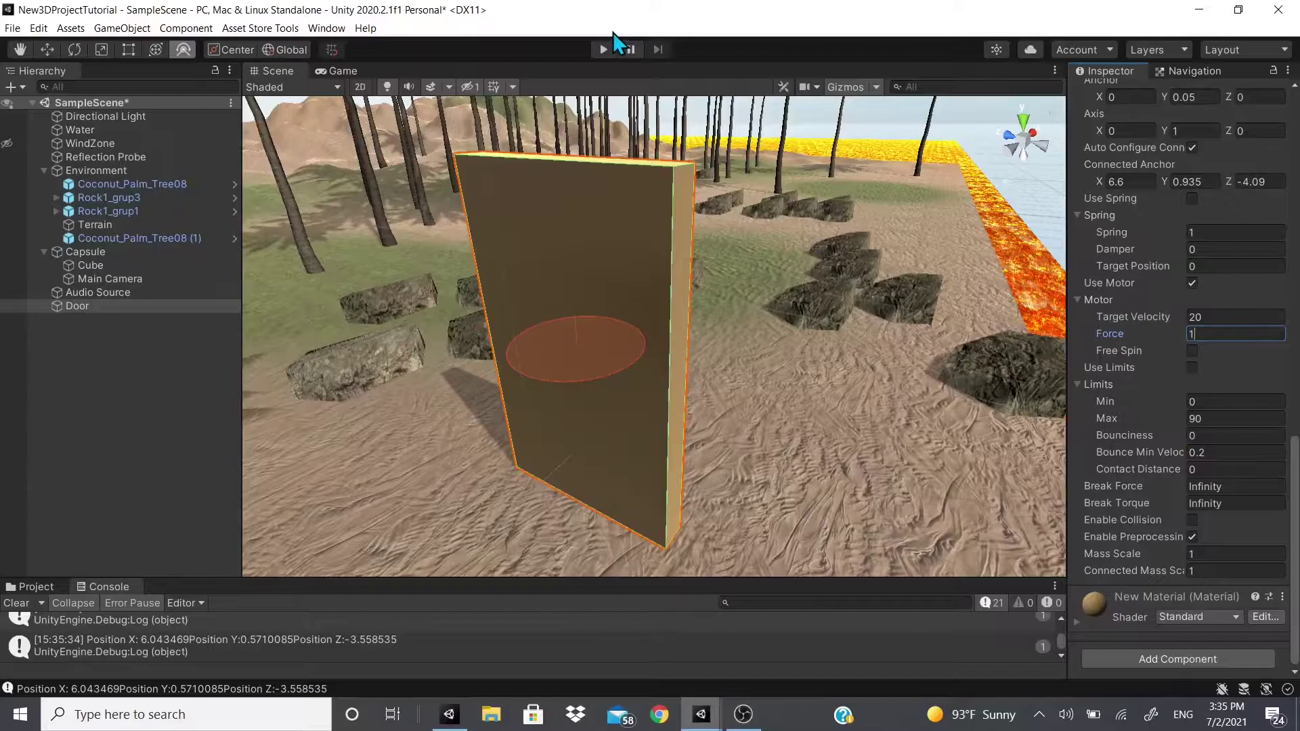
# Run the game and move the capsule around the door to observe the motor turning it.
pyautogui.click(603, 49)
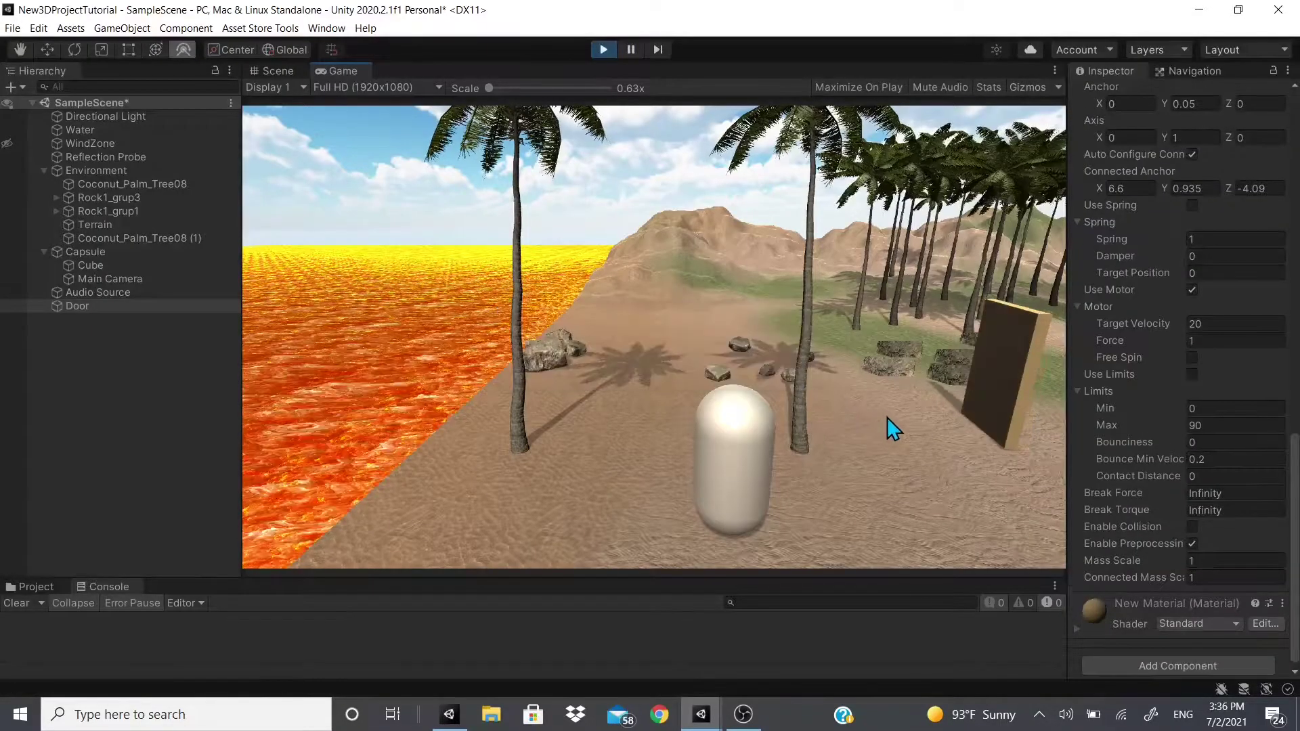
pyautogui.click(920, 420)
pyautogui.click(669, 522)
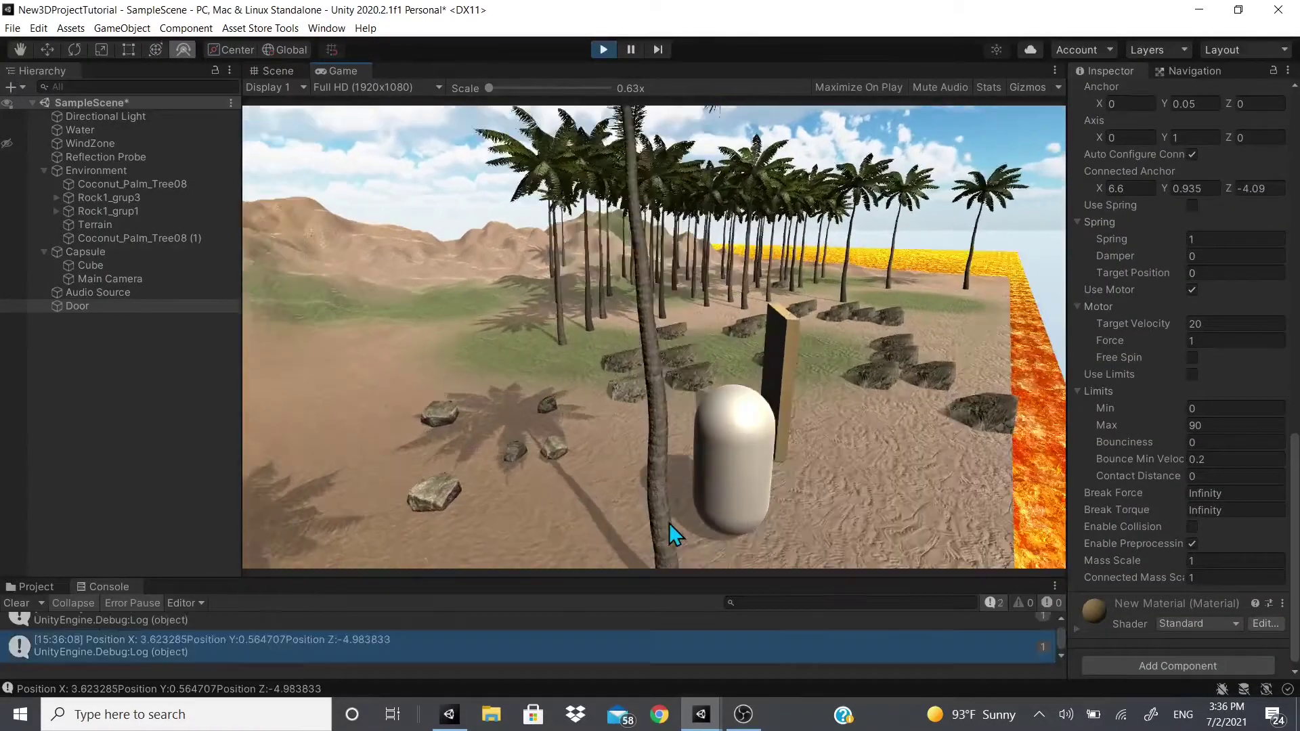
pyautogui.click(677, 517)
pyautogui.click(631, 534)
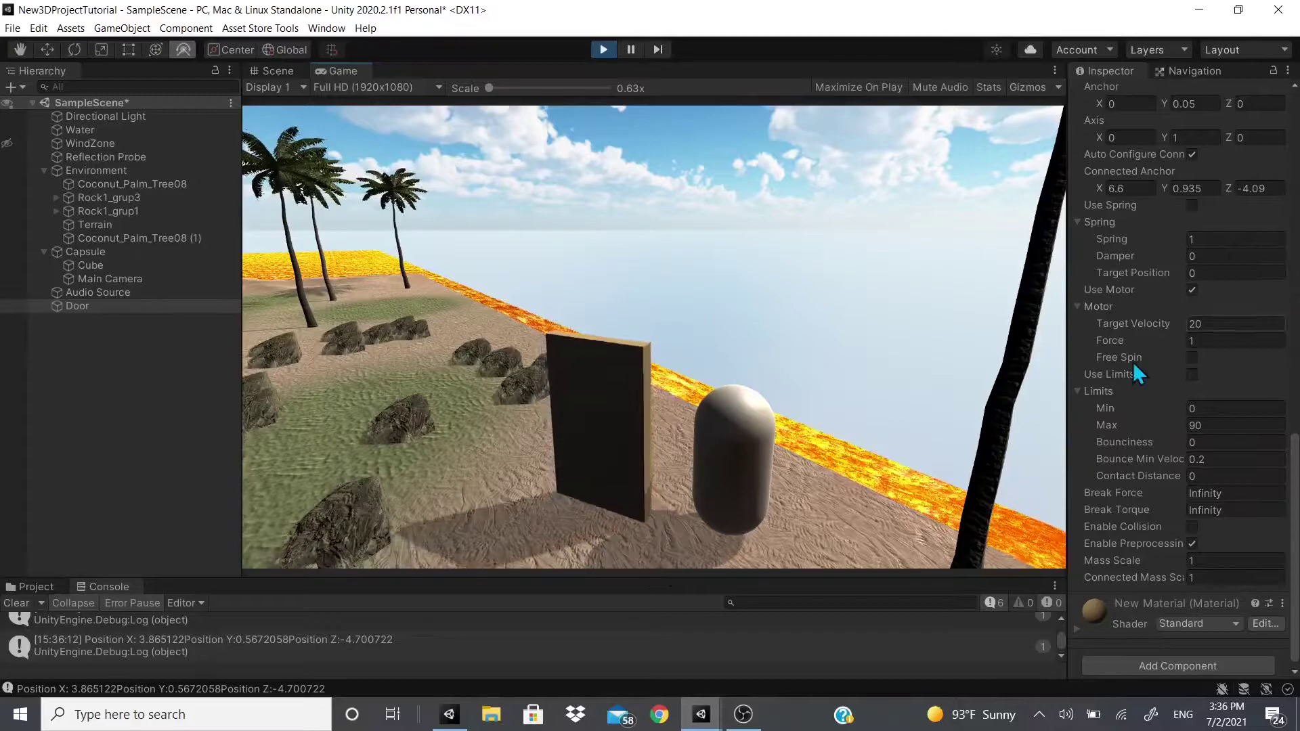
# Raise the motor's Target Velocity to 291.69 and Force to 312.9 during play, ending with play mode stopped.
pyautogui.moveTo(1111, 349); pyautogui.dragTo(806, 474)
pyautogui.moveTo(1120, 326); pyautogui.dragTo(884, 530)
pyautogui.moveTo(1112, 338); pyautogui.dragTo(744, 437)
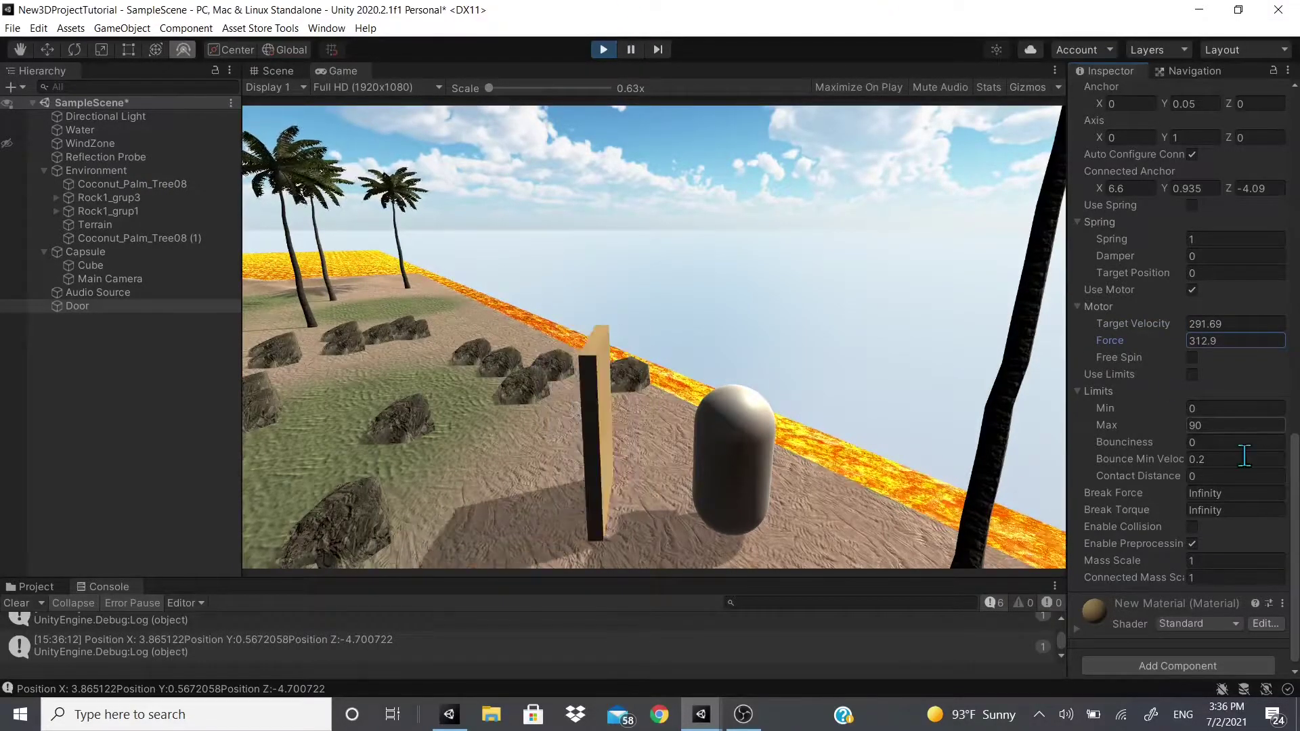
pyautogui.click(604, 50)
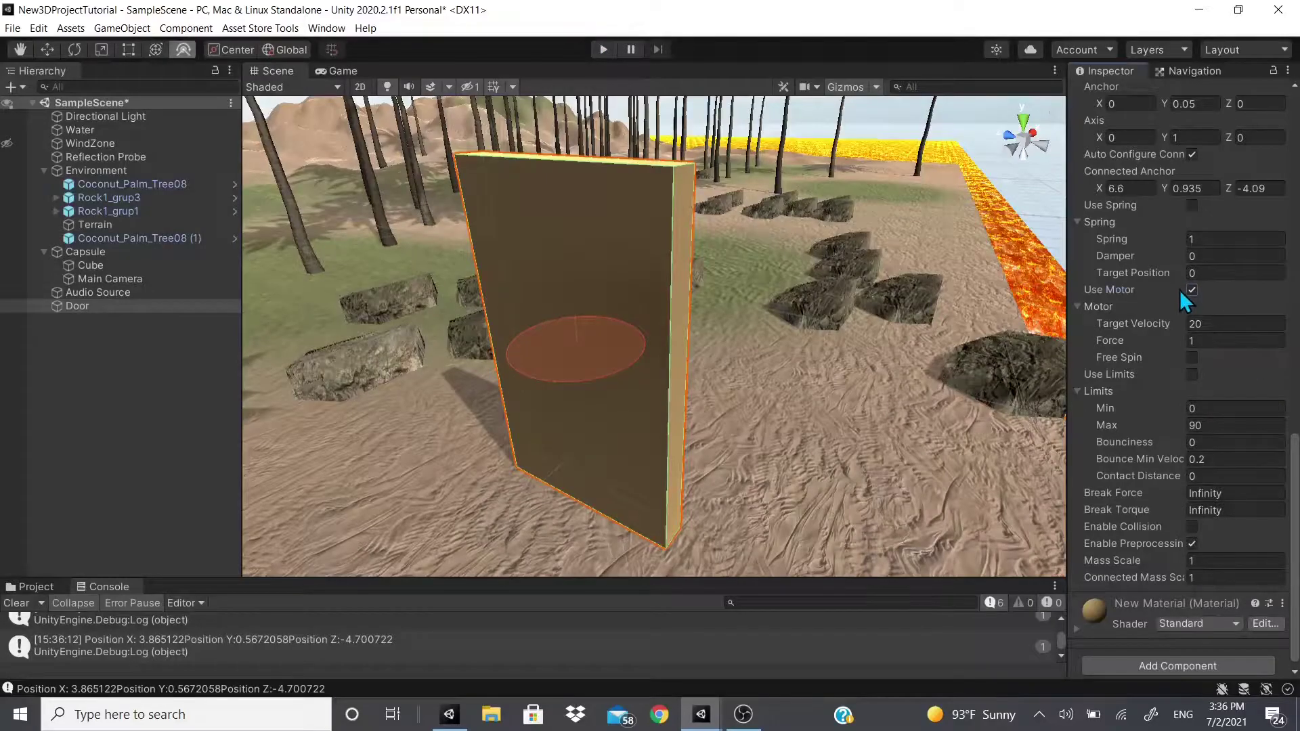
# Disable the Hinge Joint's motor and turn Use Limits back on with a Min limit of -90.
pyautogui.click(1192, 290)
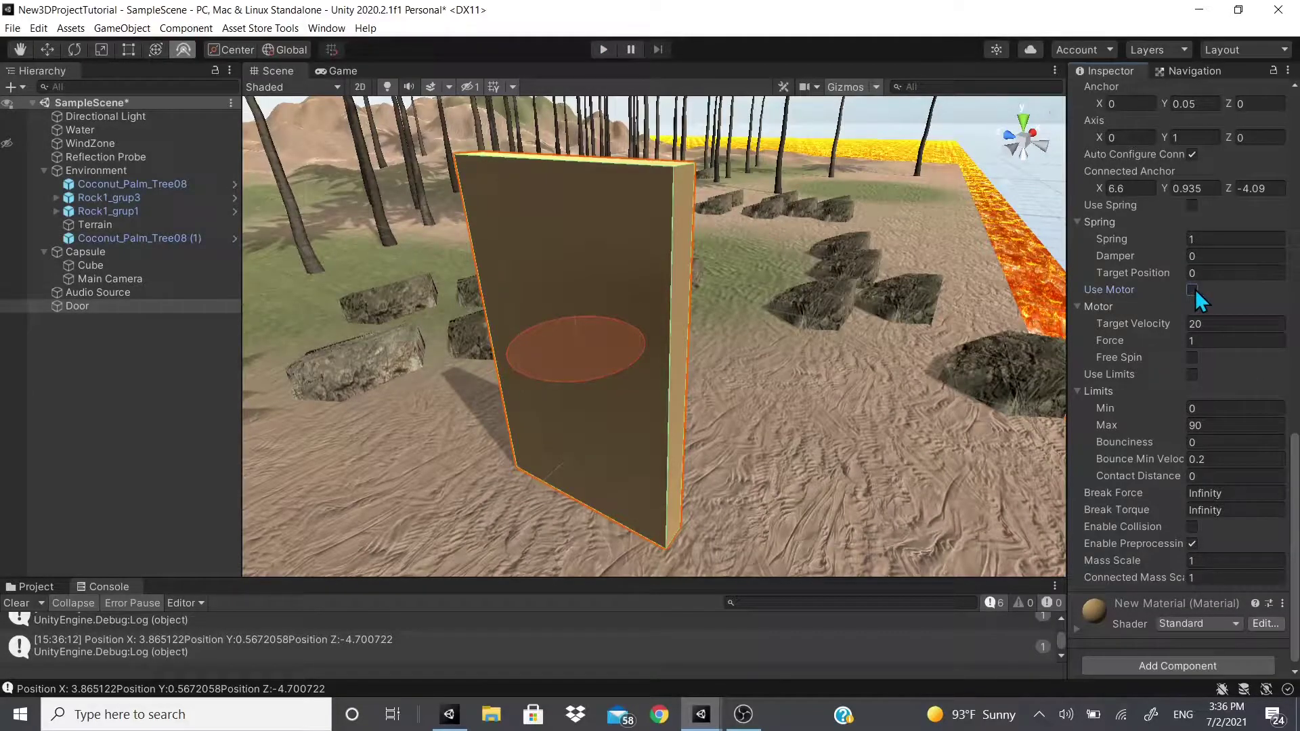
pyautogui.click(1082, 307)
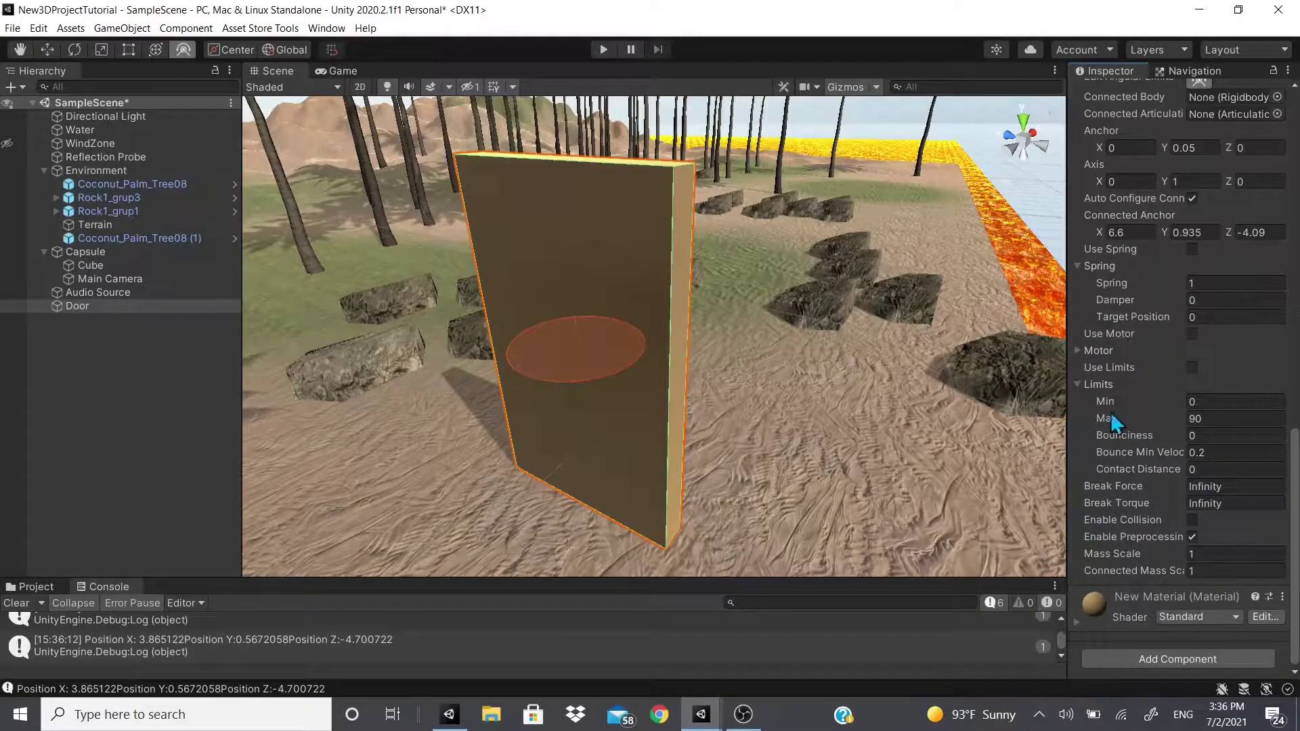
pyautogui.click(1193, 402)
pyautogui.write('-90')
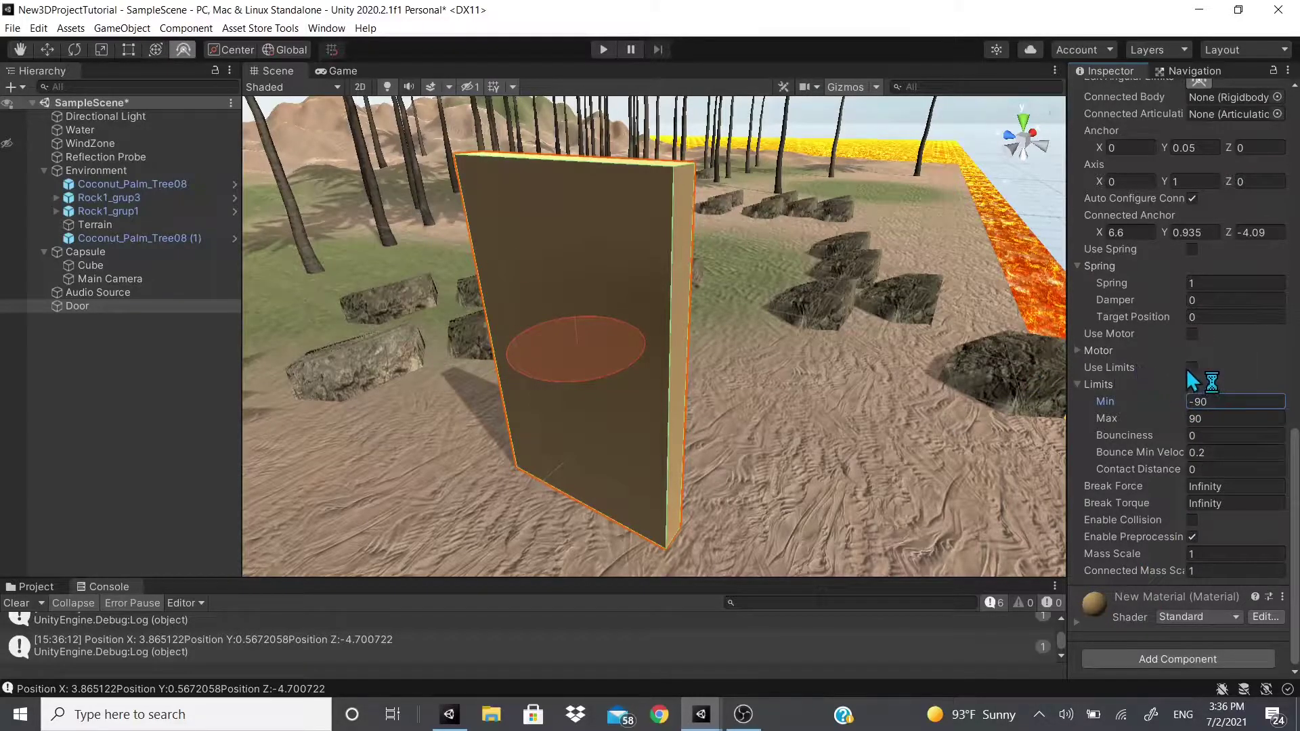
pyautogui.click(1191, 368)
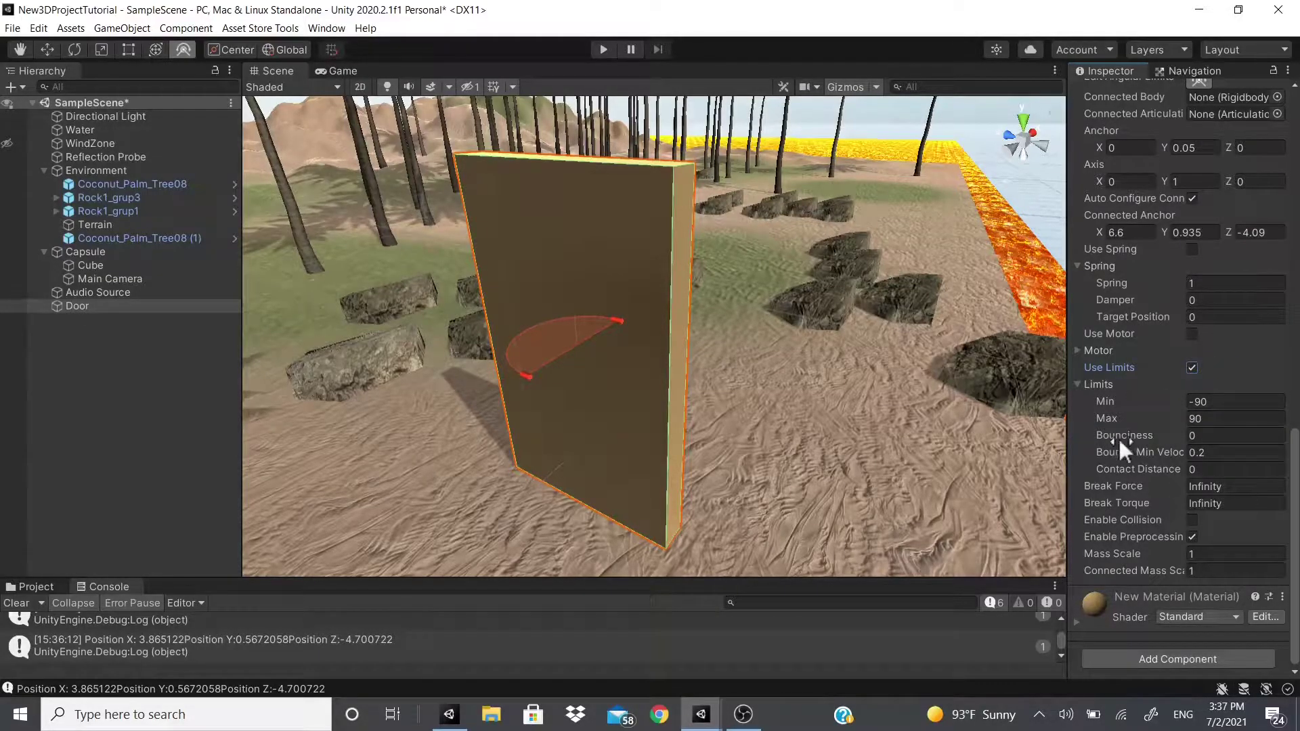
# Set the Hinge Joint's Min limit to 0 and its Bounciness to 1.
pyautogui.click(1216, 439)
pyautogui.write('0')
pyautogui.scroll(3, 1117, 416)
pyautogui.scroll(-3, 1178, 609)
pyautogui.click(1194, 435)
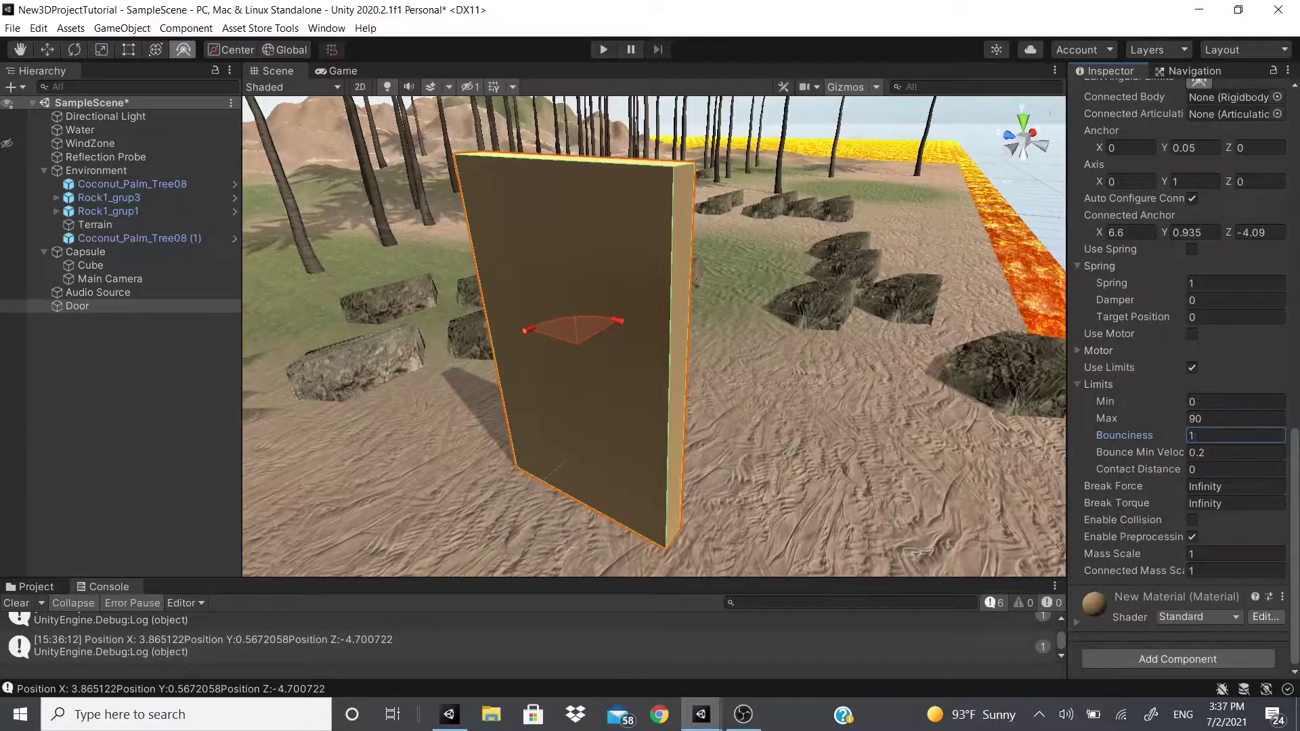
# Run the game to test the door's bounce, and set Bounciness to 0.1 during play.
pyautogui.click(603, 50)
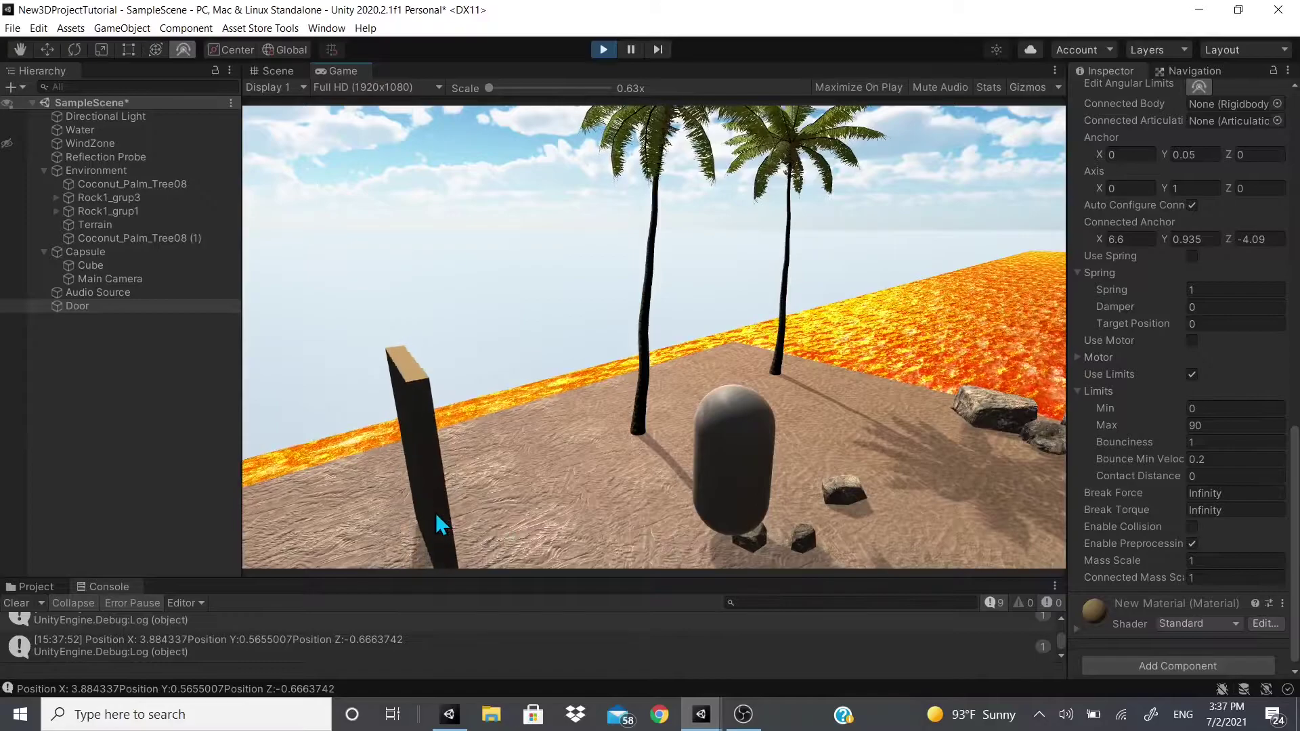
pyautogui.click(1193, 441)
pyautogui.write('0.1')
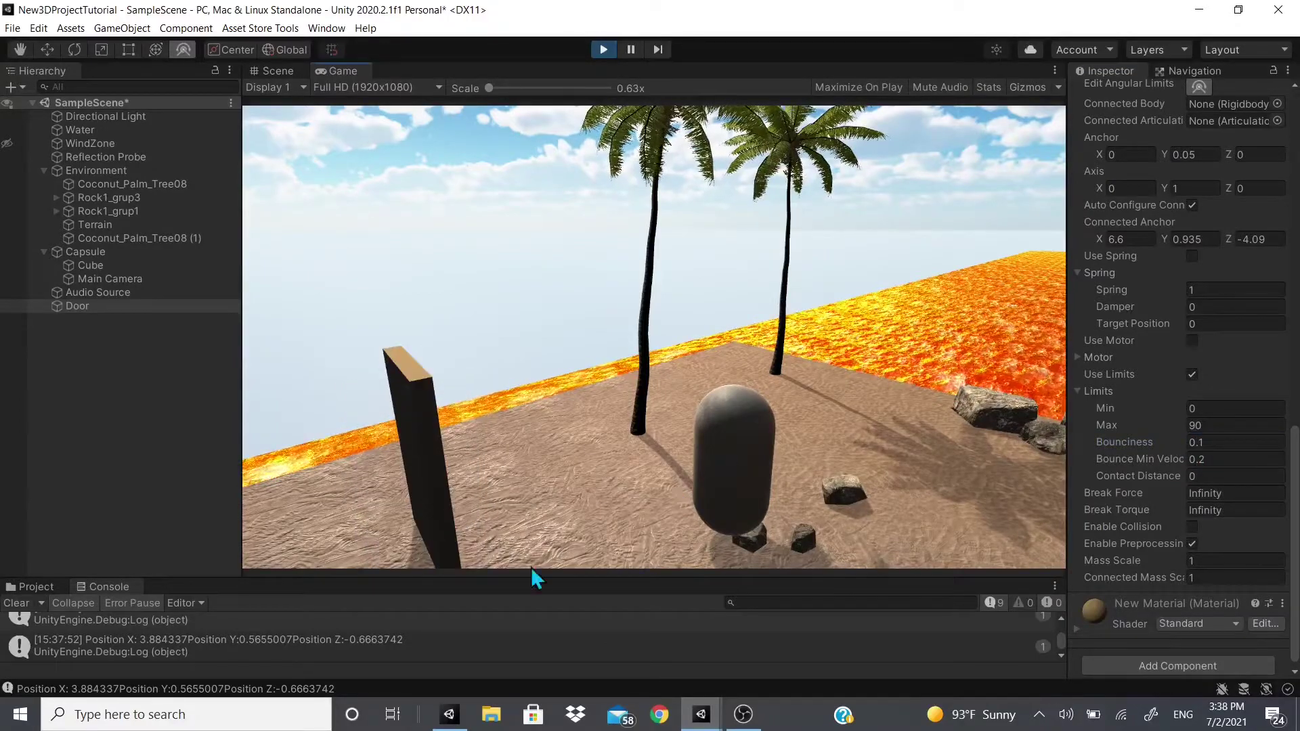
# Push the door with the capsule from both sides to test the 0.1 bounciness, ending with play mode stopped.
pyautogui.click(391, 528)
pyautogui.press('a')
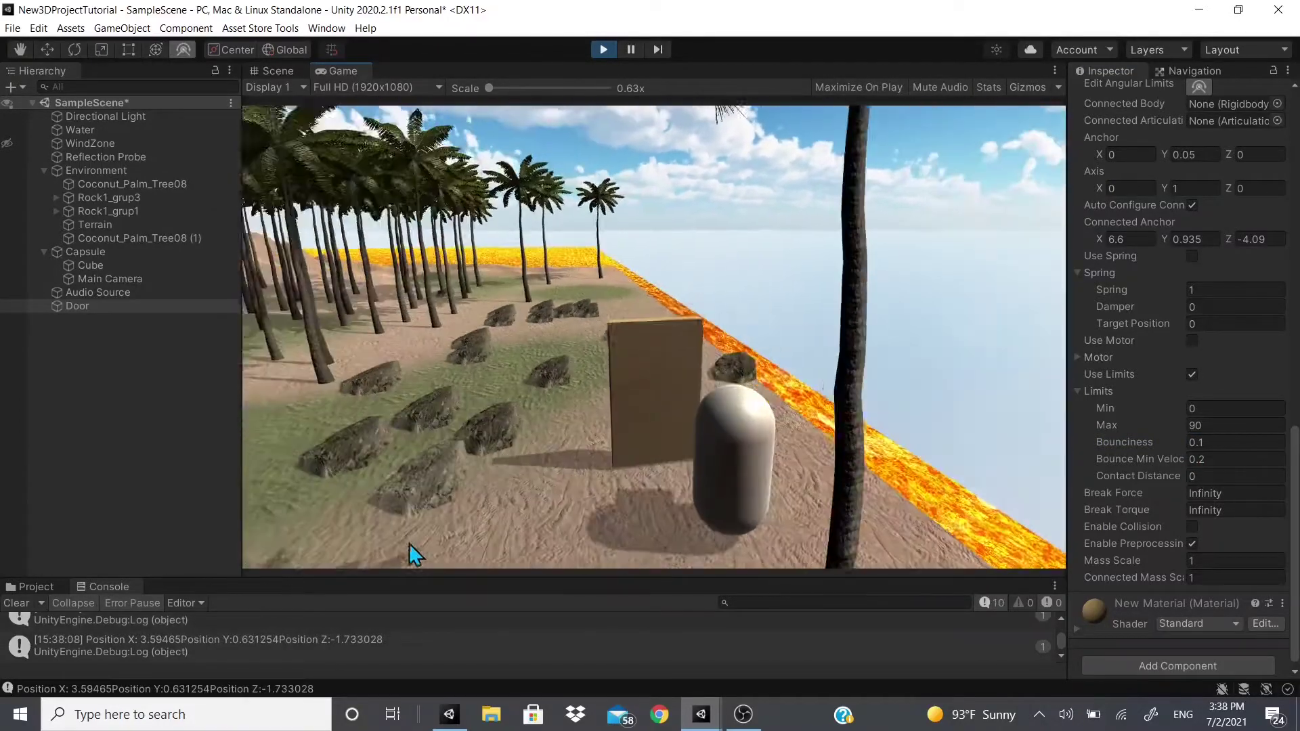
pyautogui.press('w')
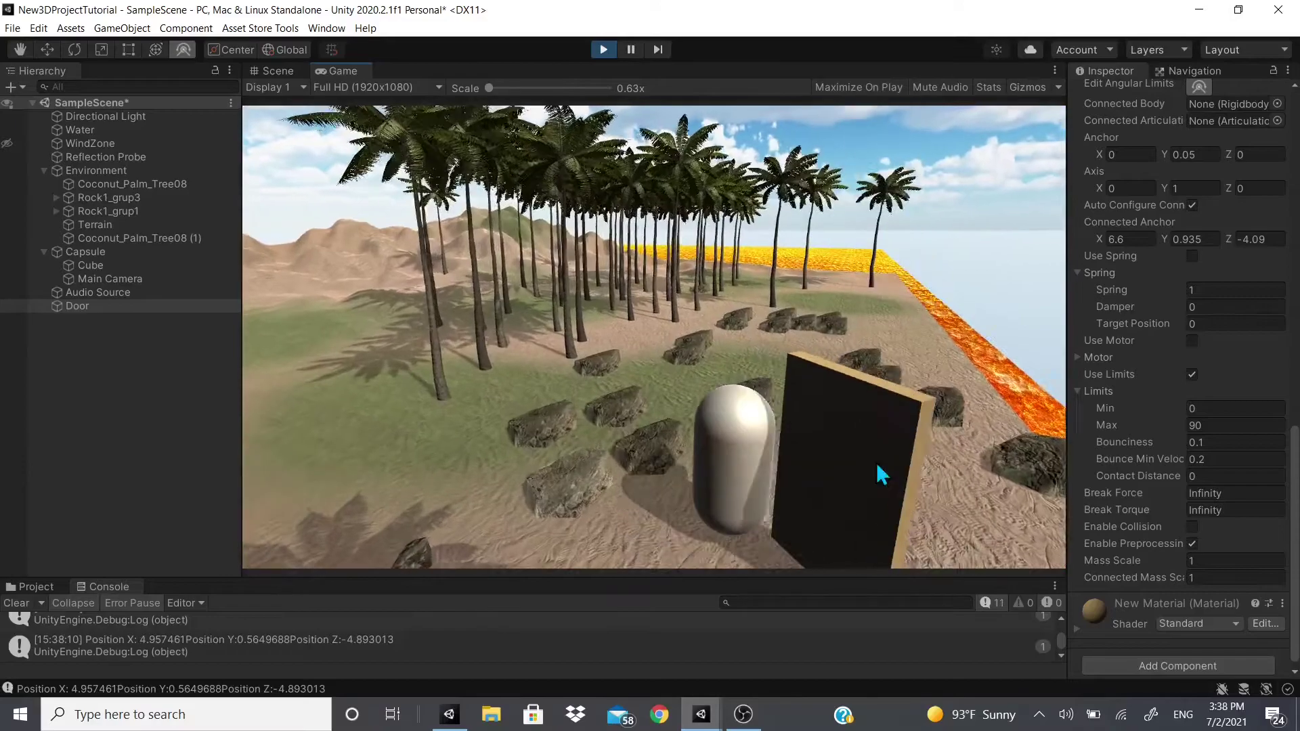
pyautogui.press('d')
pyautogui.press('d')
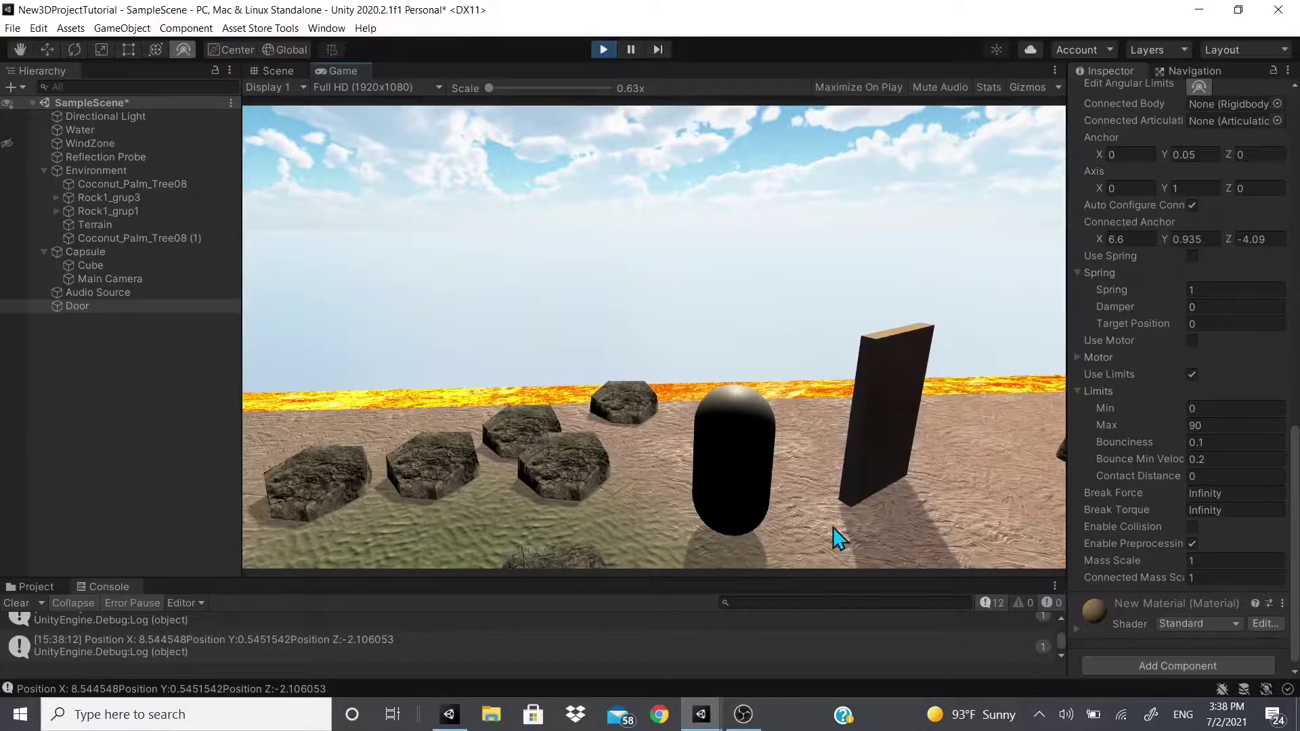
pyautogui.press('d')
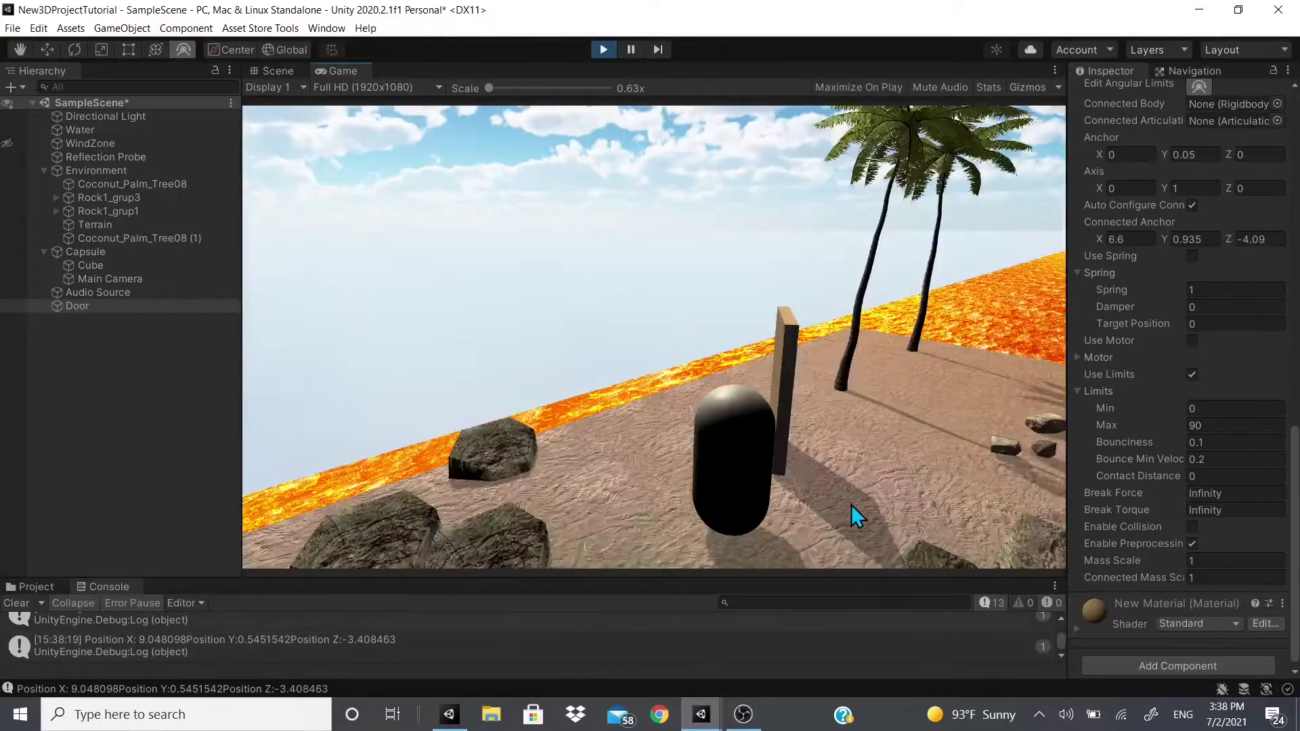
pyautogui.press('a')
pyautogui.press('d')
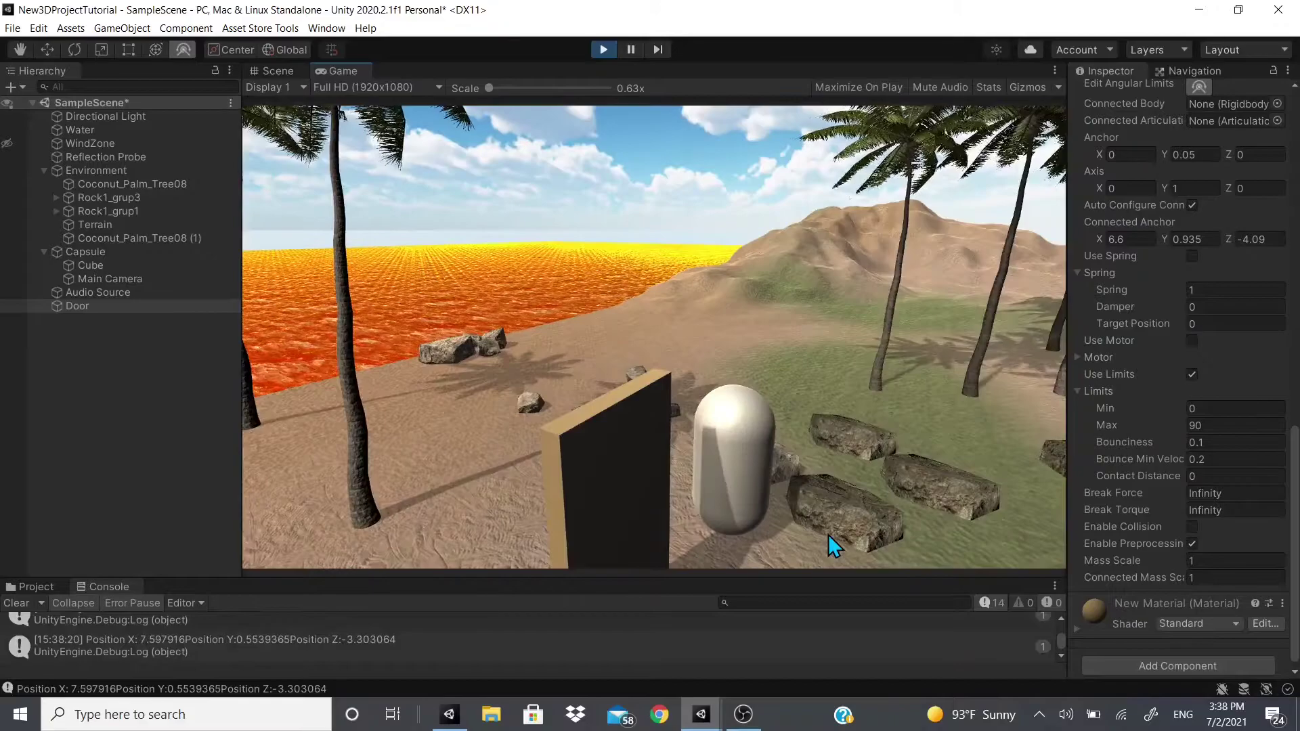
pyautogui.click(600, 51)
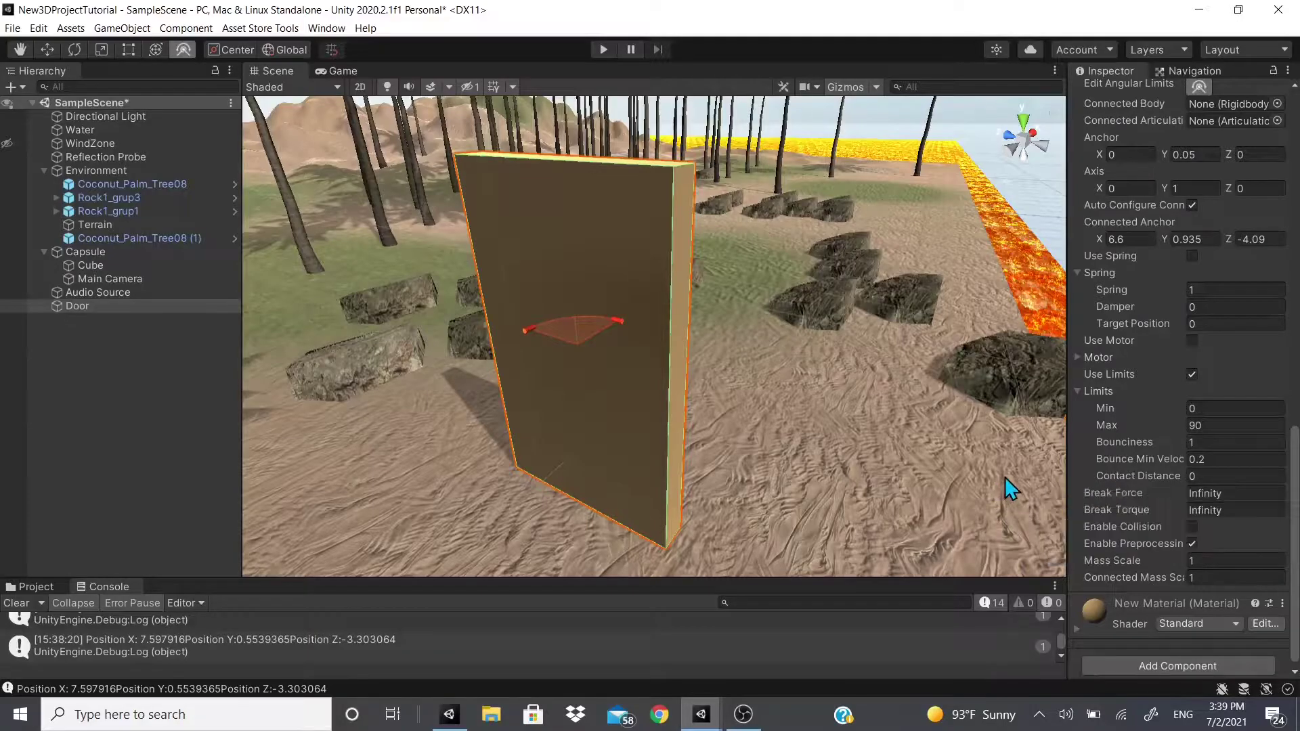
# Set the Contact Distance in the Hinge Joint's limits to 0.57.
pyautogui.moveTo(1127, 469); pyautogui.dragTo(1144, 469)
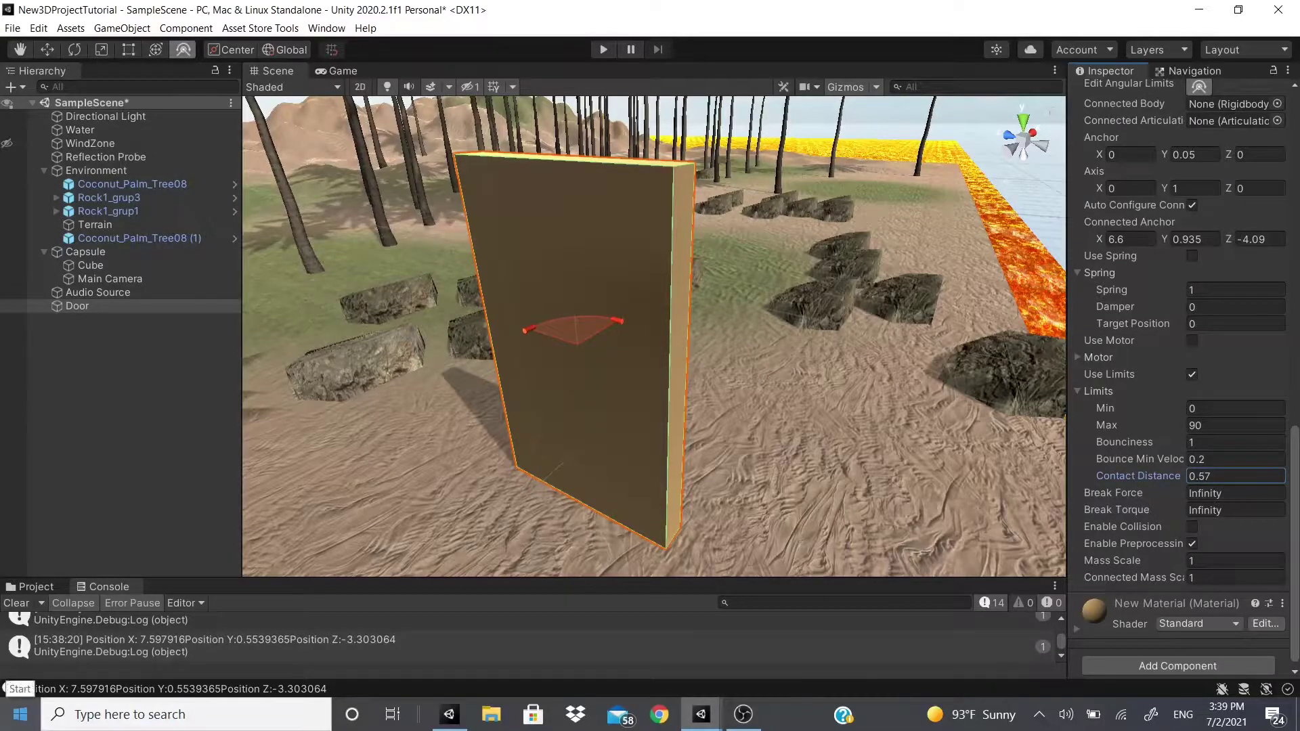
# Undo the Contact Distance change and set the Hinge Joint's Break Force to 10.
pyautogui.hotkey('ctrl', 'z')
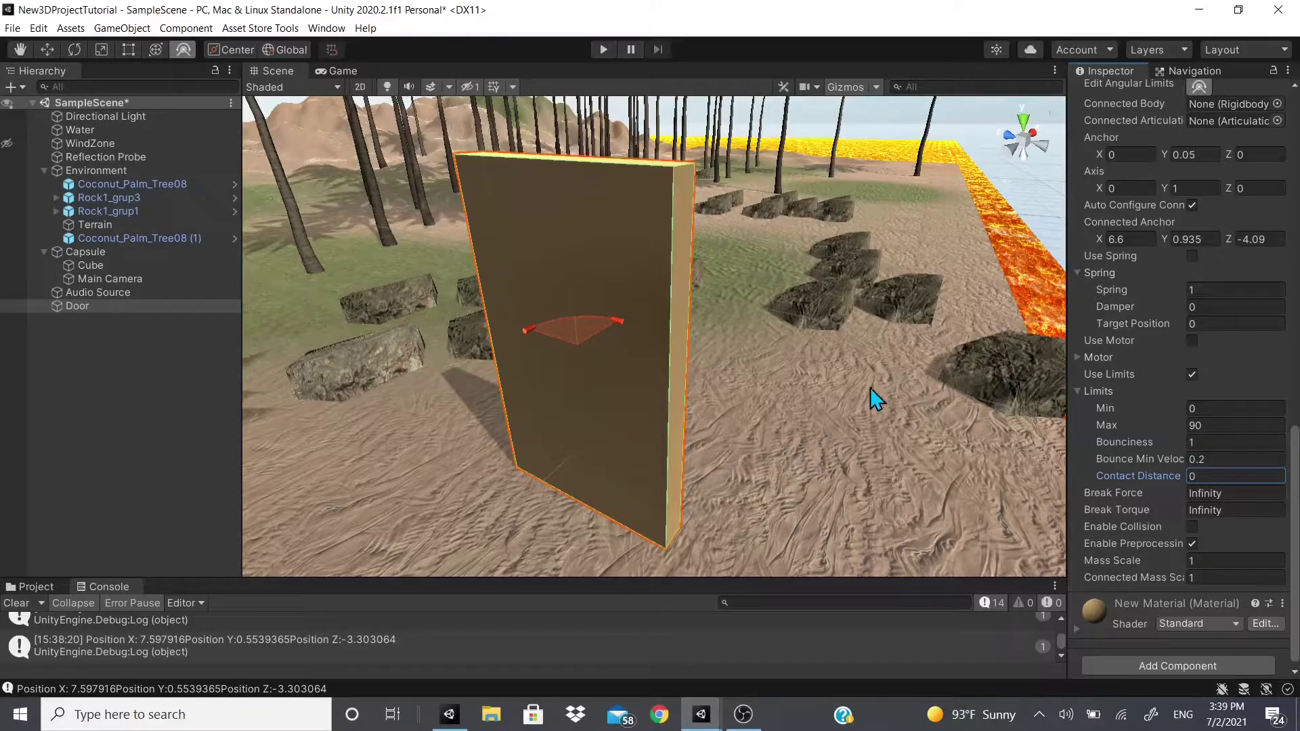
pyautogui.scroll(-1, 1176, 390)
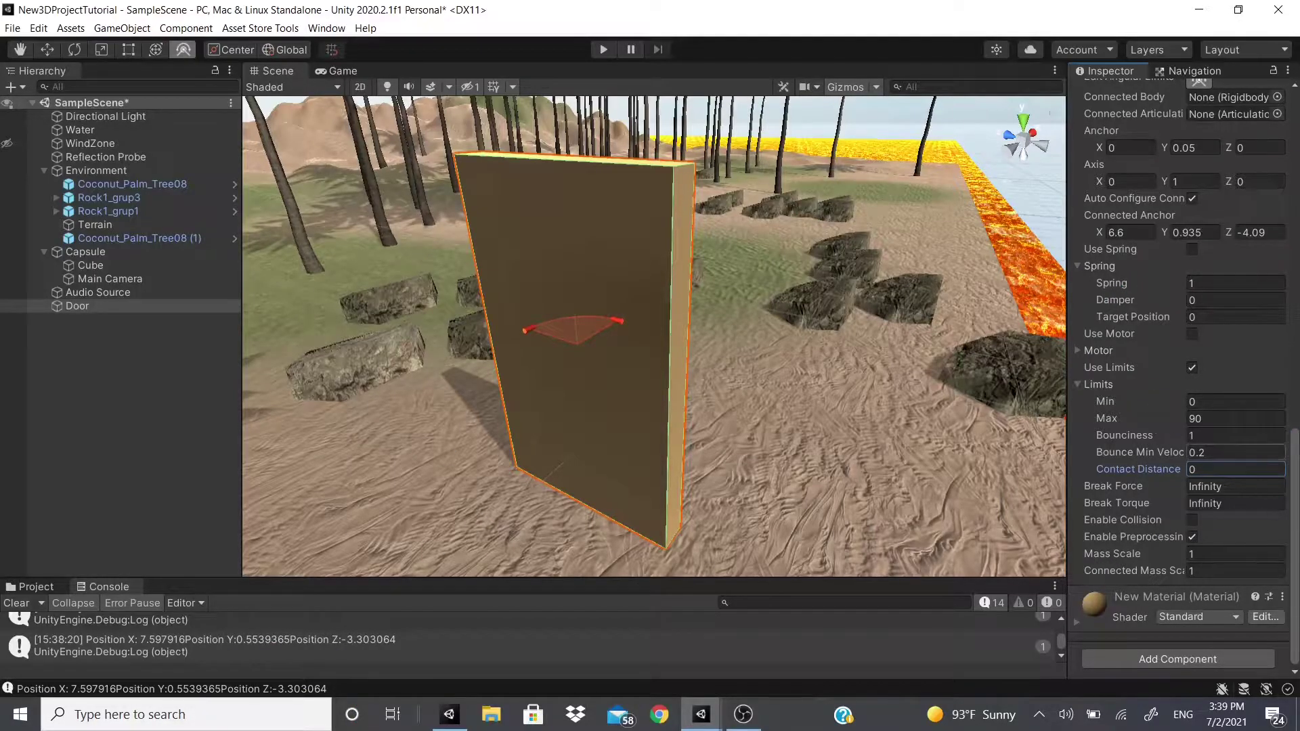
pyautogui.click(1175, 483)
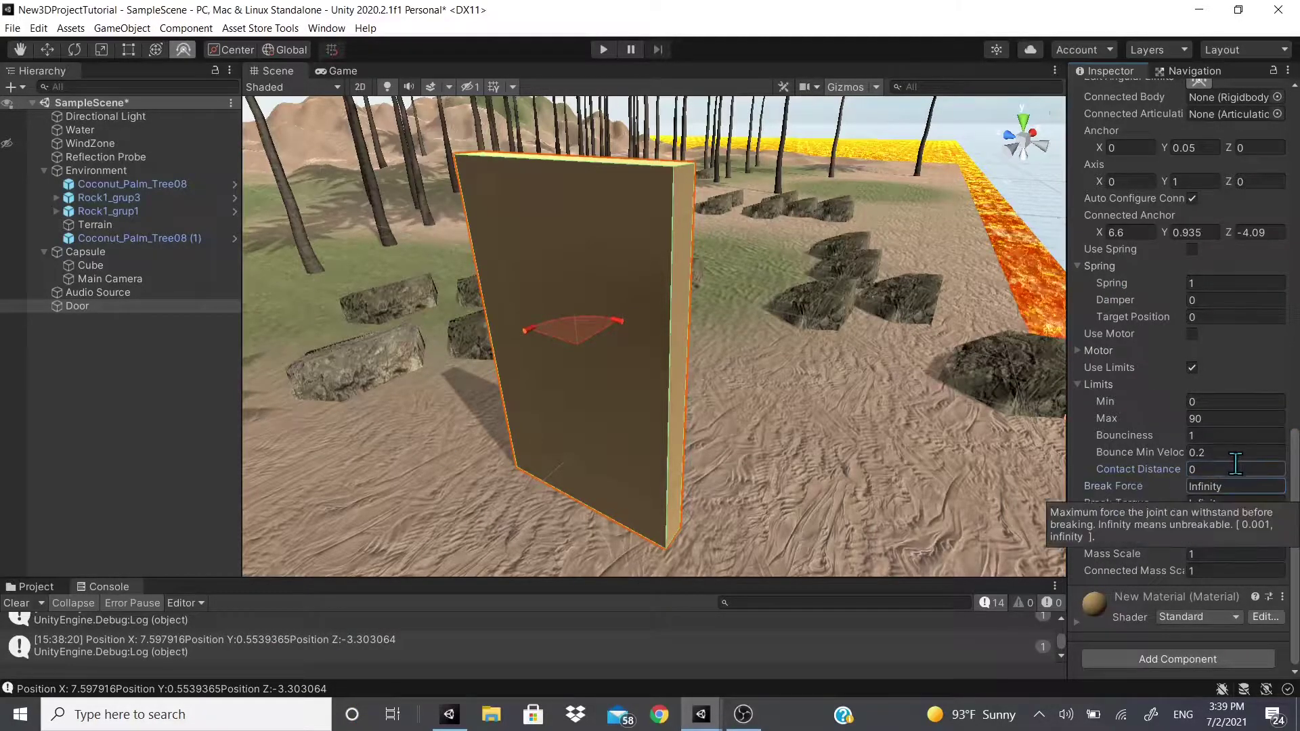
pyautogui.click(1211, 486)
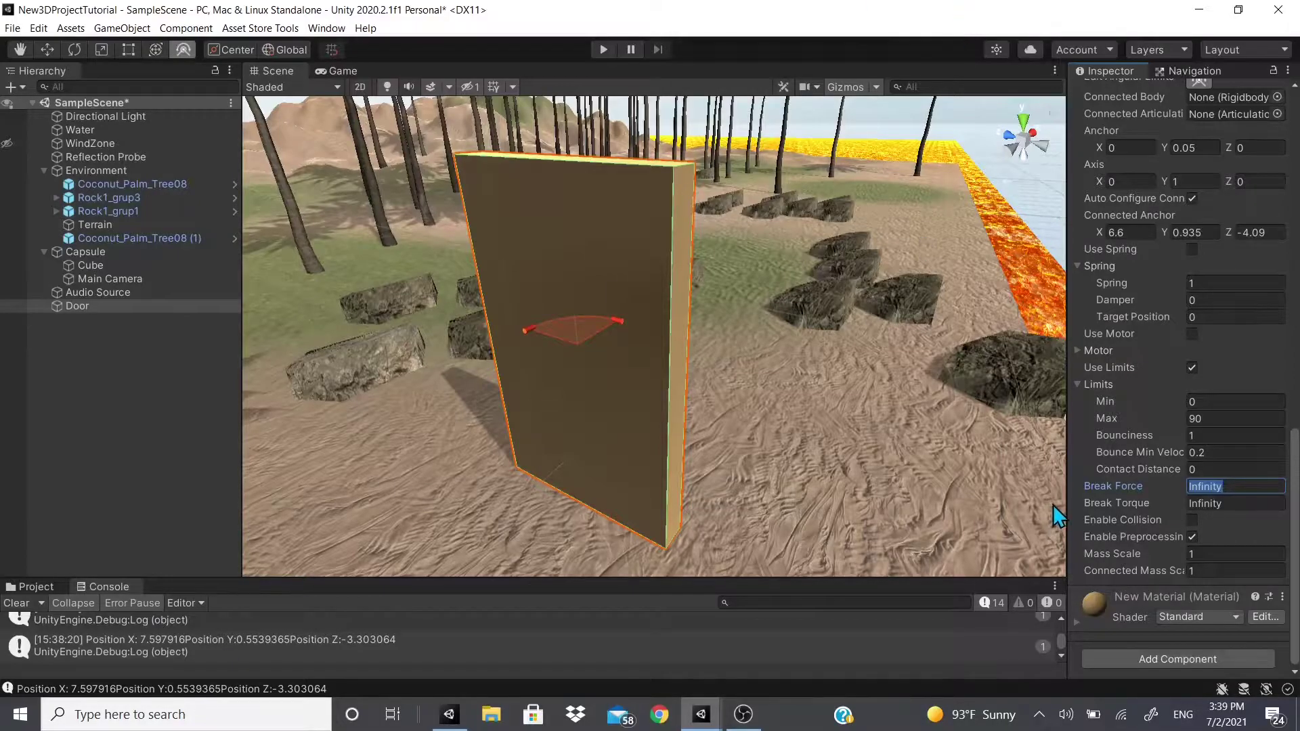
pyautogui.write('10')
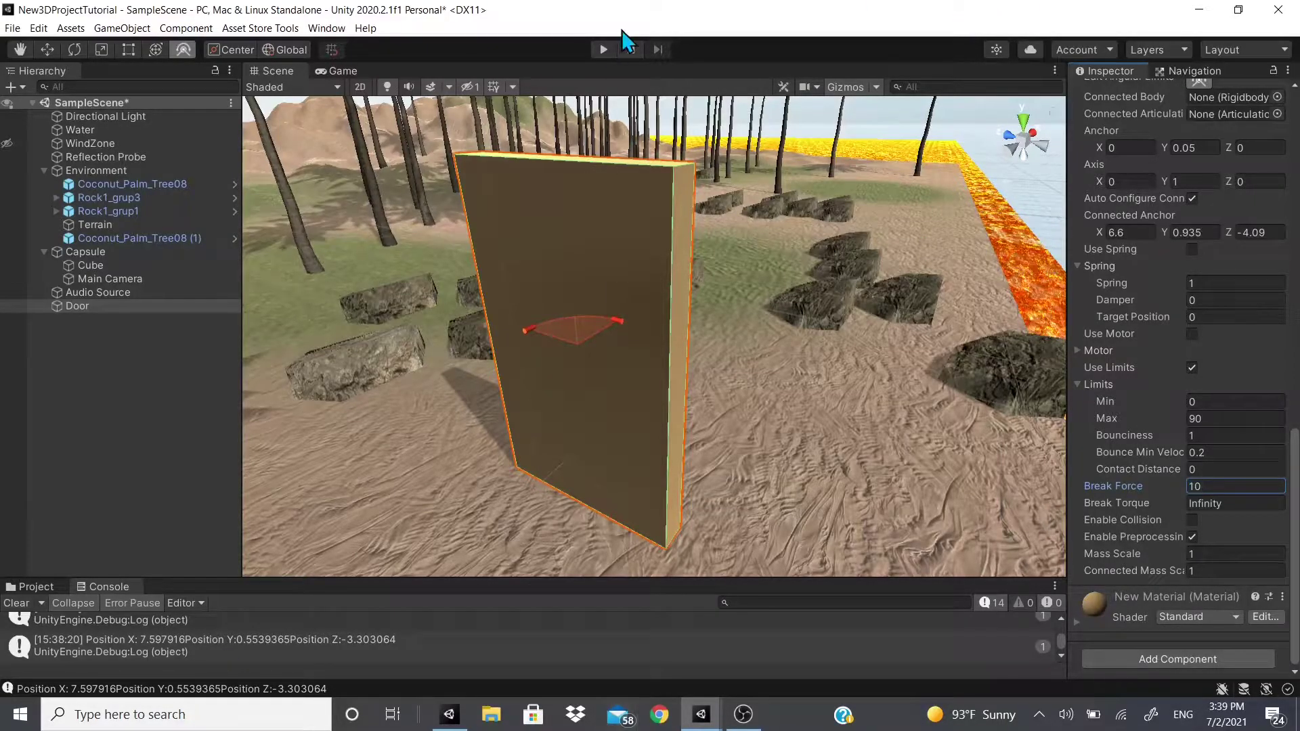
# Run the game, push the door with the capsule to test the Break Force, check the door in the Scene view, and stop play mode.
pyautogui.click(603, 49)
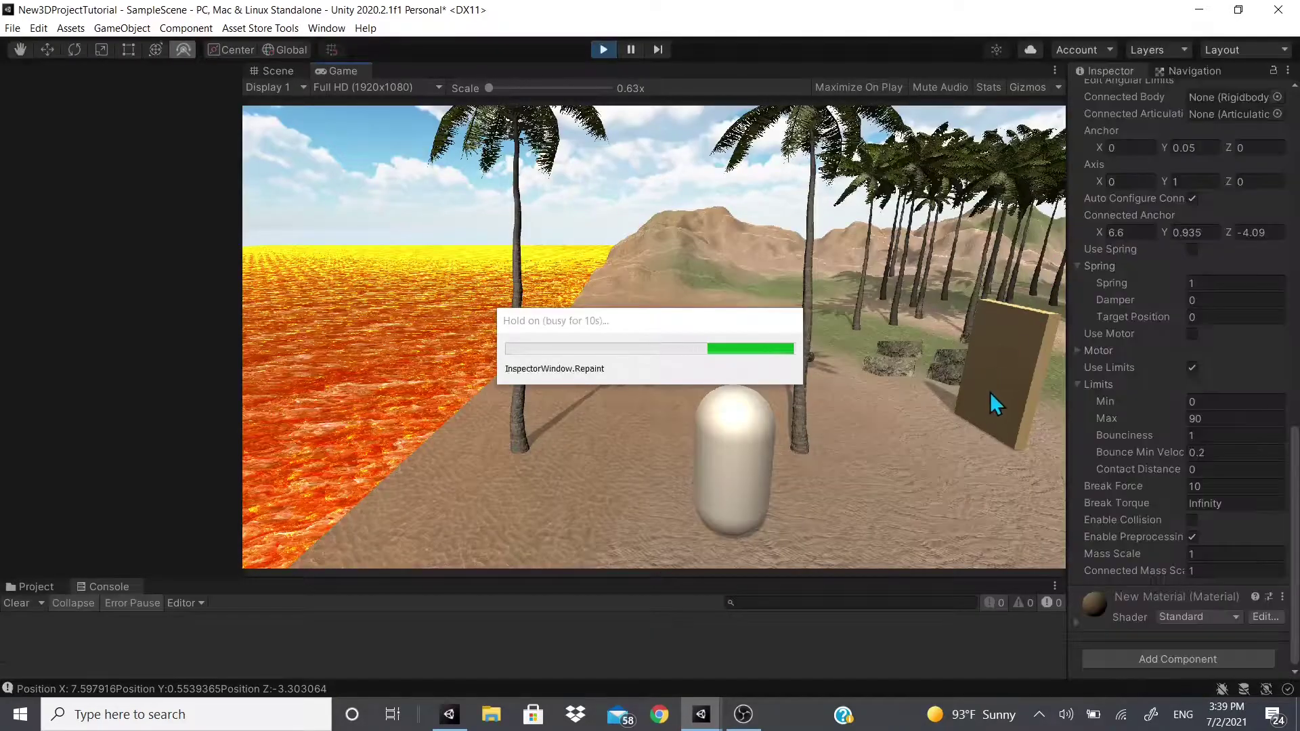
pyautogui.press('d')
pyautogui.press('w')
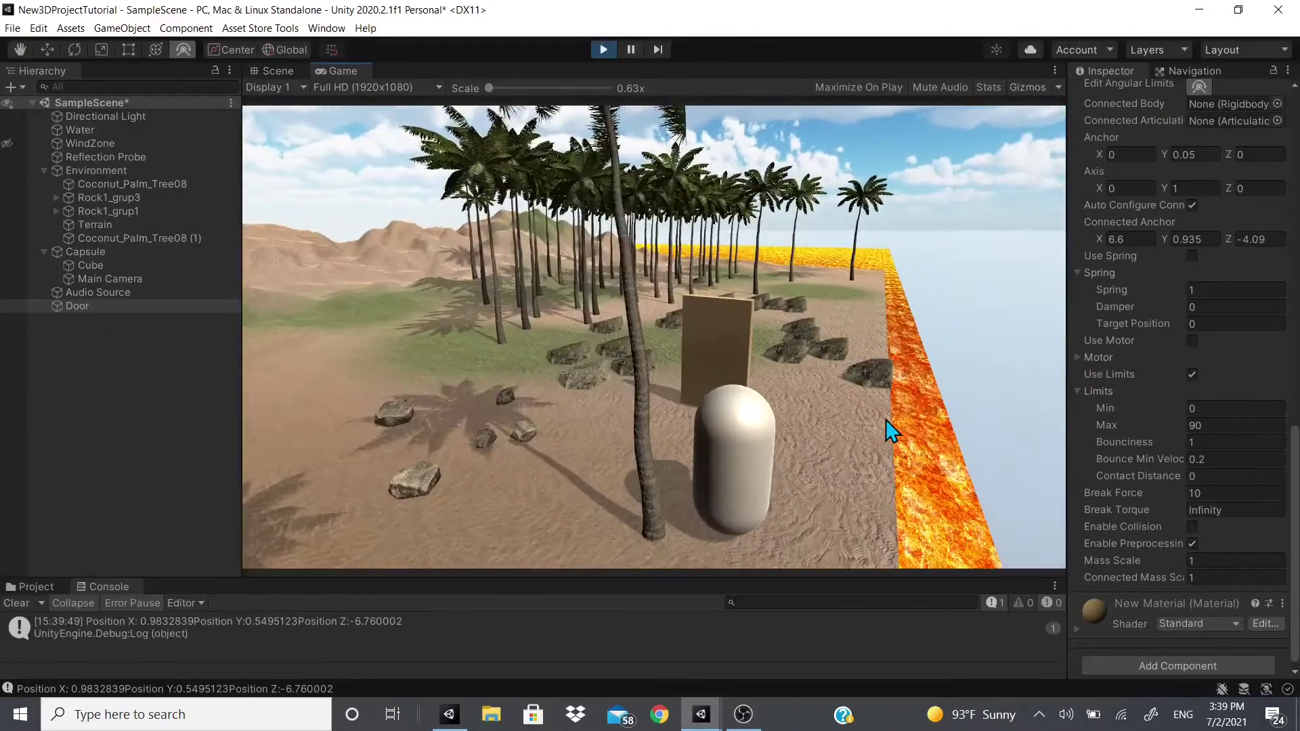
pyautogui.press('w')
pyautogui.press('d')
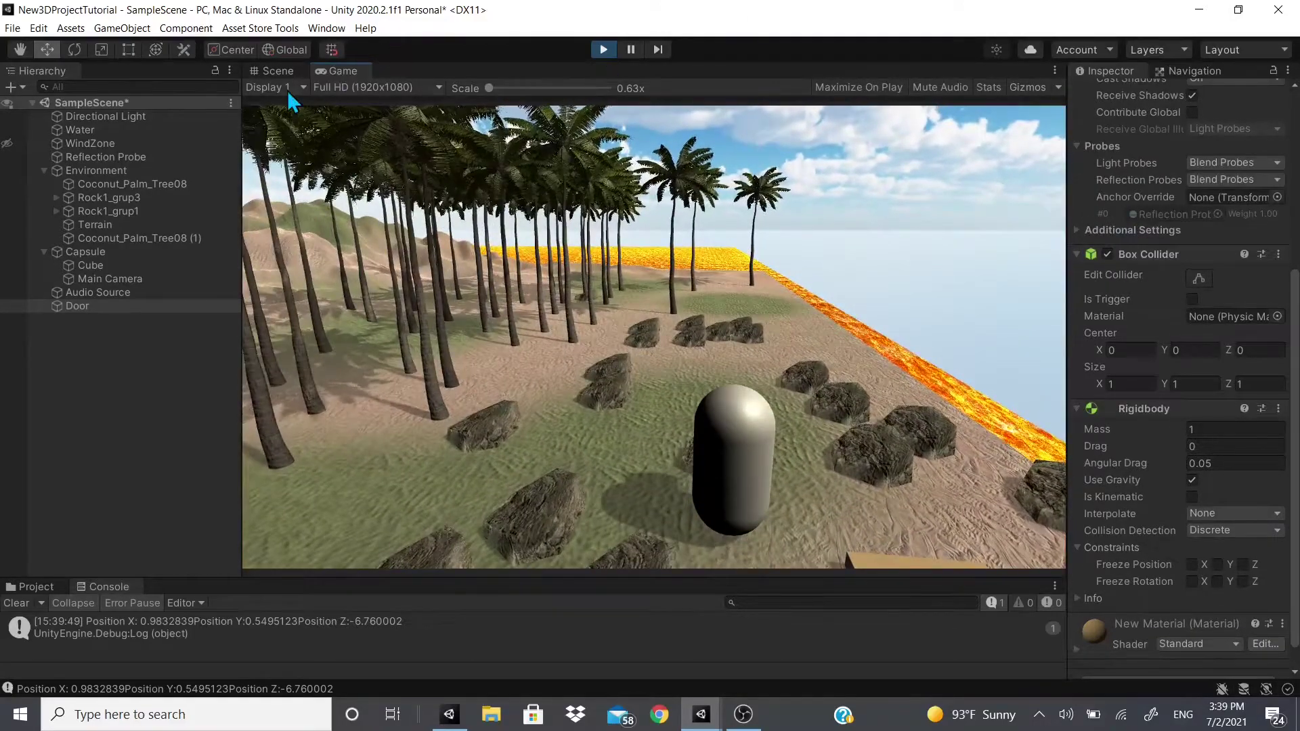
pyautogui.click(276, 70)
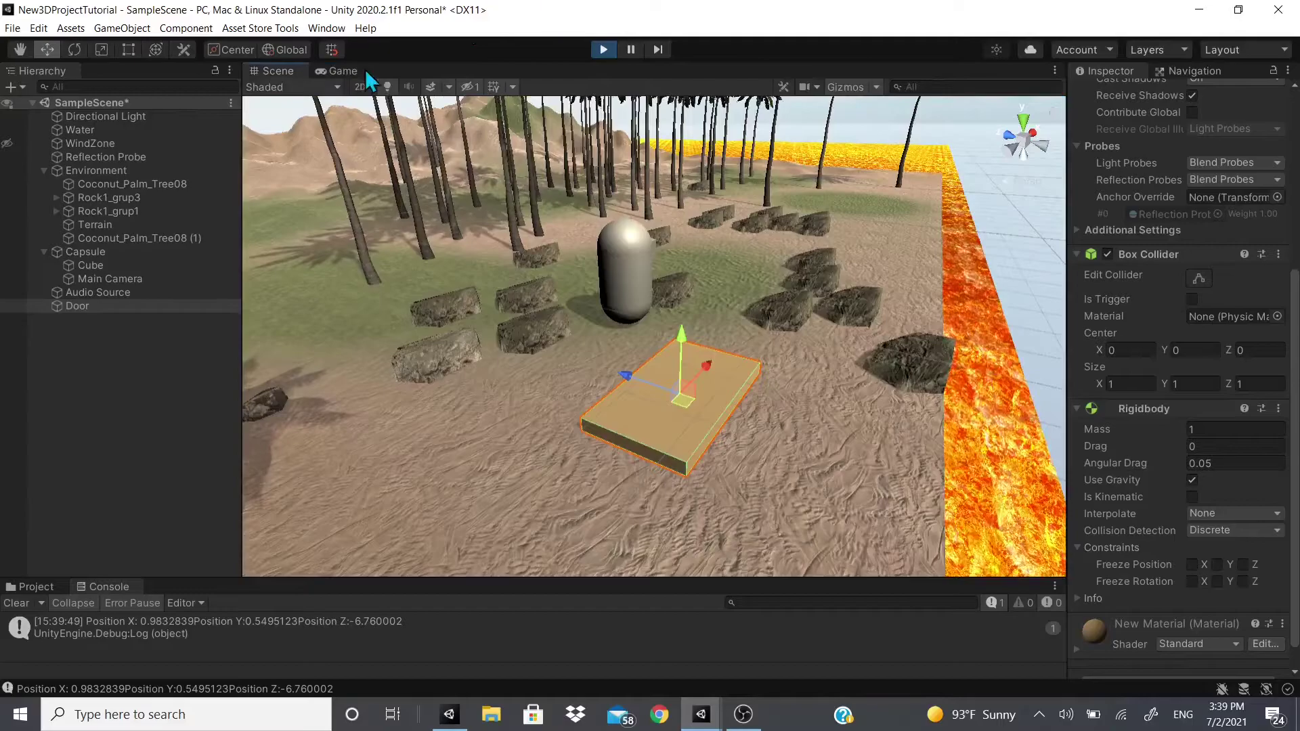
pyautogui.click(603, 49)
# Try a Break Force of 100 on the door's Hinge Joint, and restore the value to Infinity.
pyautogui.click(1215, 487)
pyautogui.write('00')
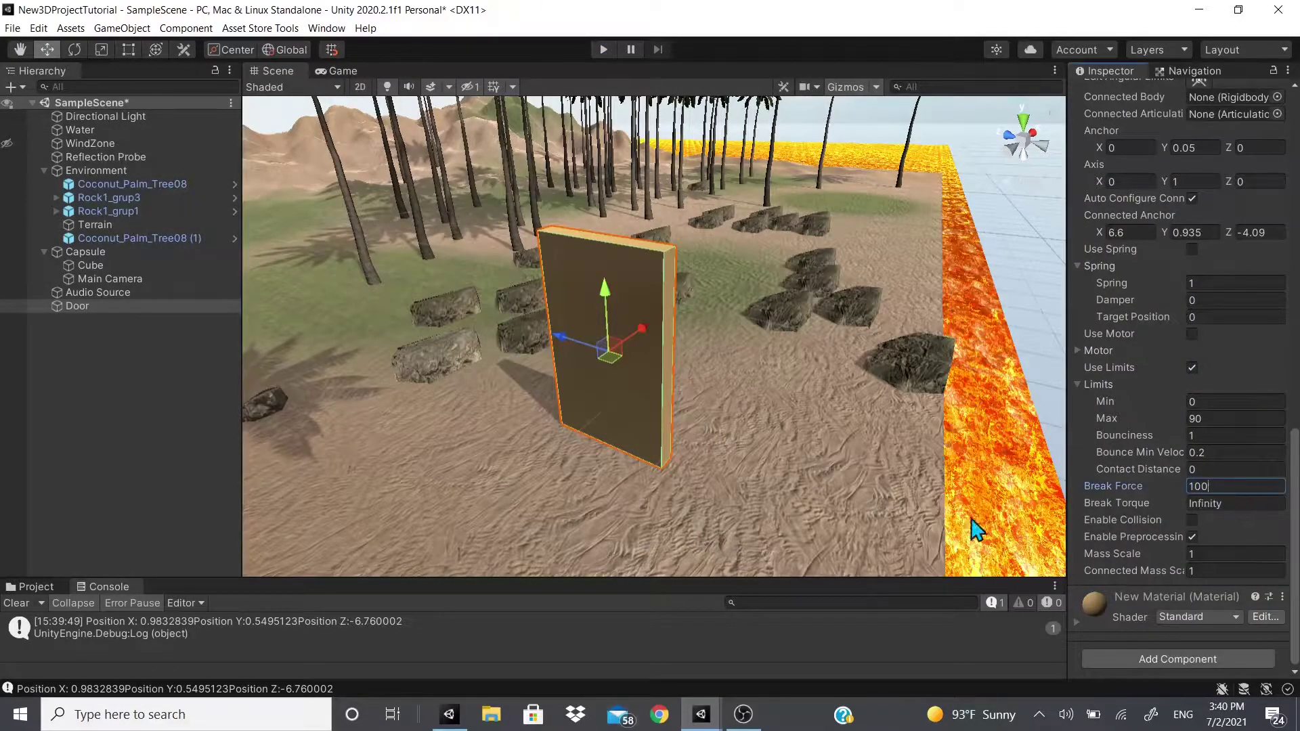
pyautogui.press('Return')
pyautogui.write('Infinity')
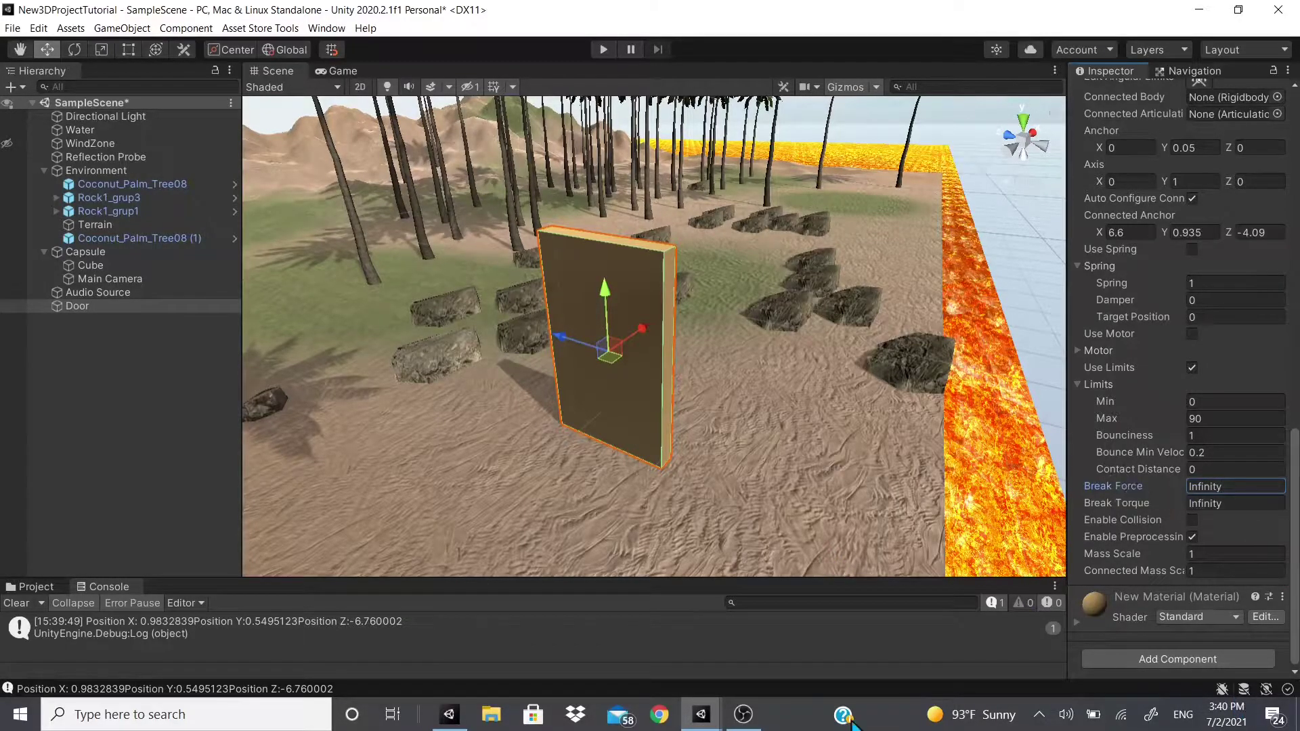
# Turn on Enable Collision for the door's Hinge Joint.
pyautogui.click(1223, 470)
pyautogui.click(1223, 486)
pyautogui.click(1191, 520)
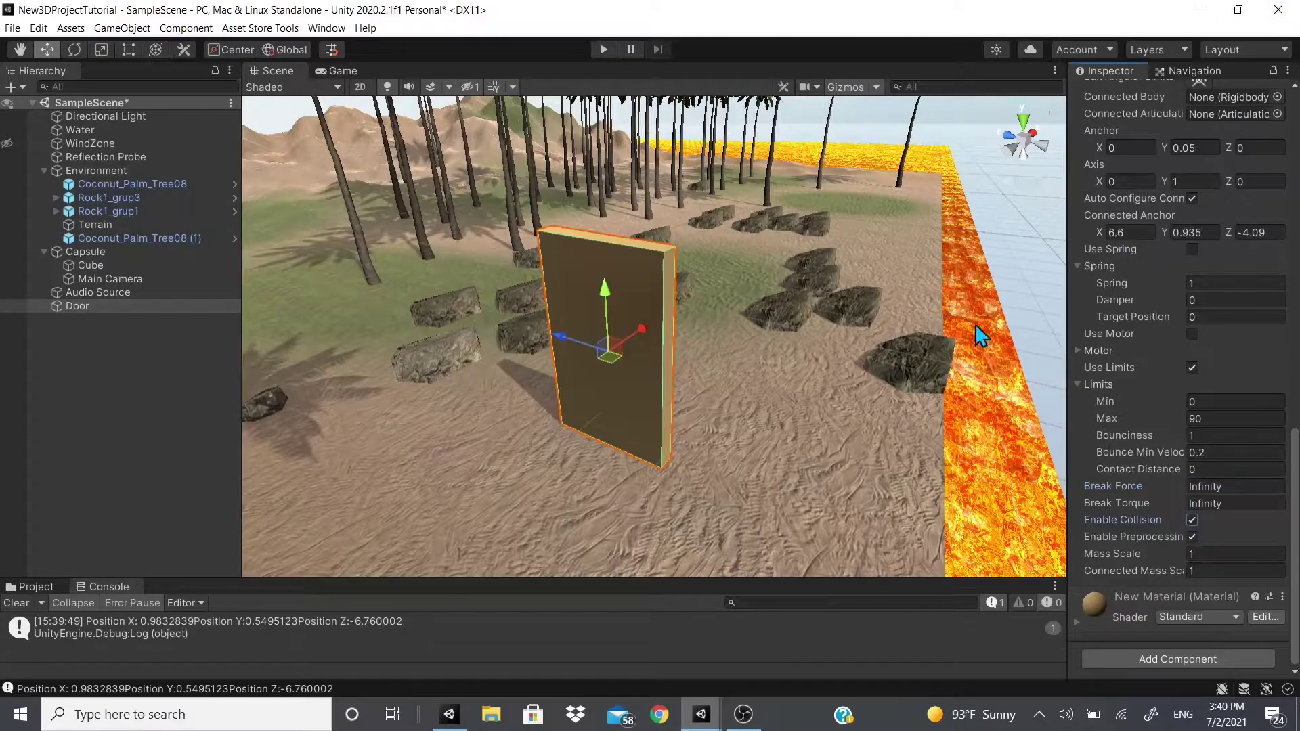
# Review the Hinge Joint's connected body, collision, preprocessing and mass scale settings on the door.
pyautogui.scroll(5, 1131, 203)
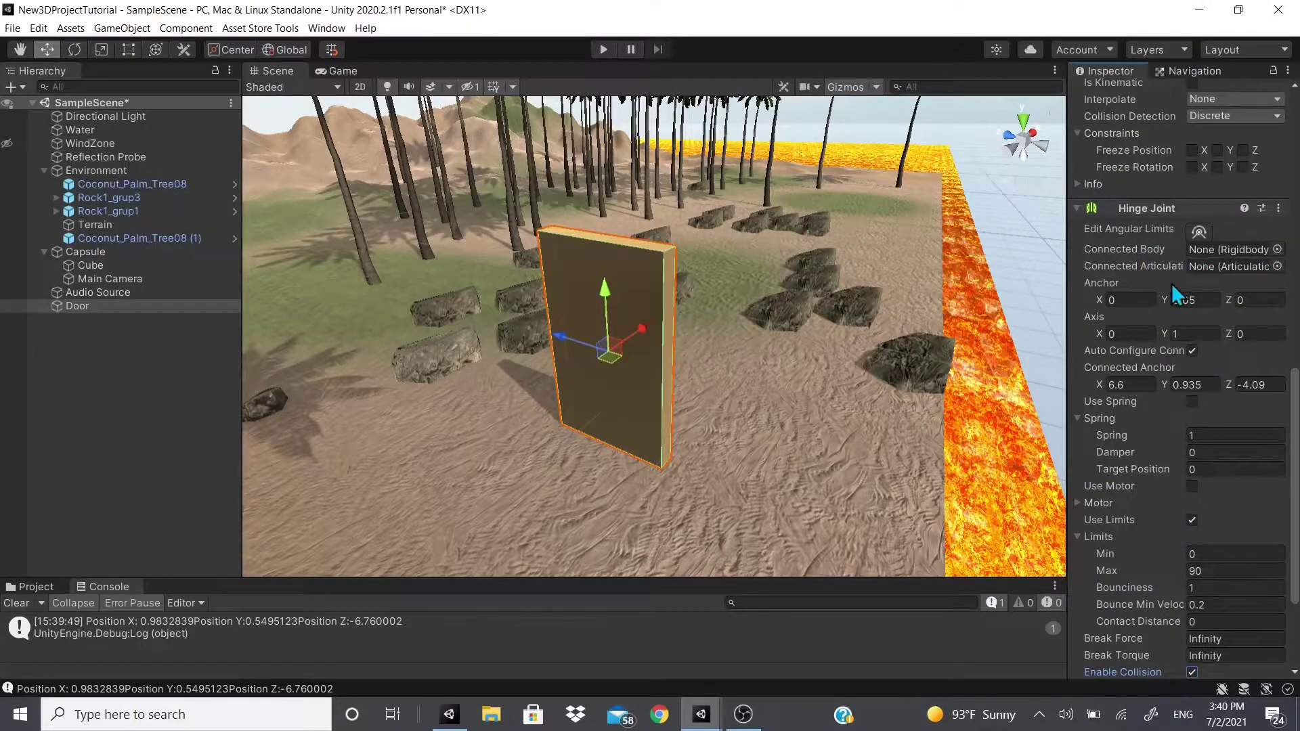
pyautogui.scroll(-5, 1178, 318)
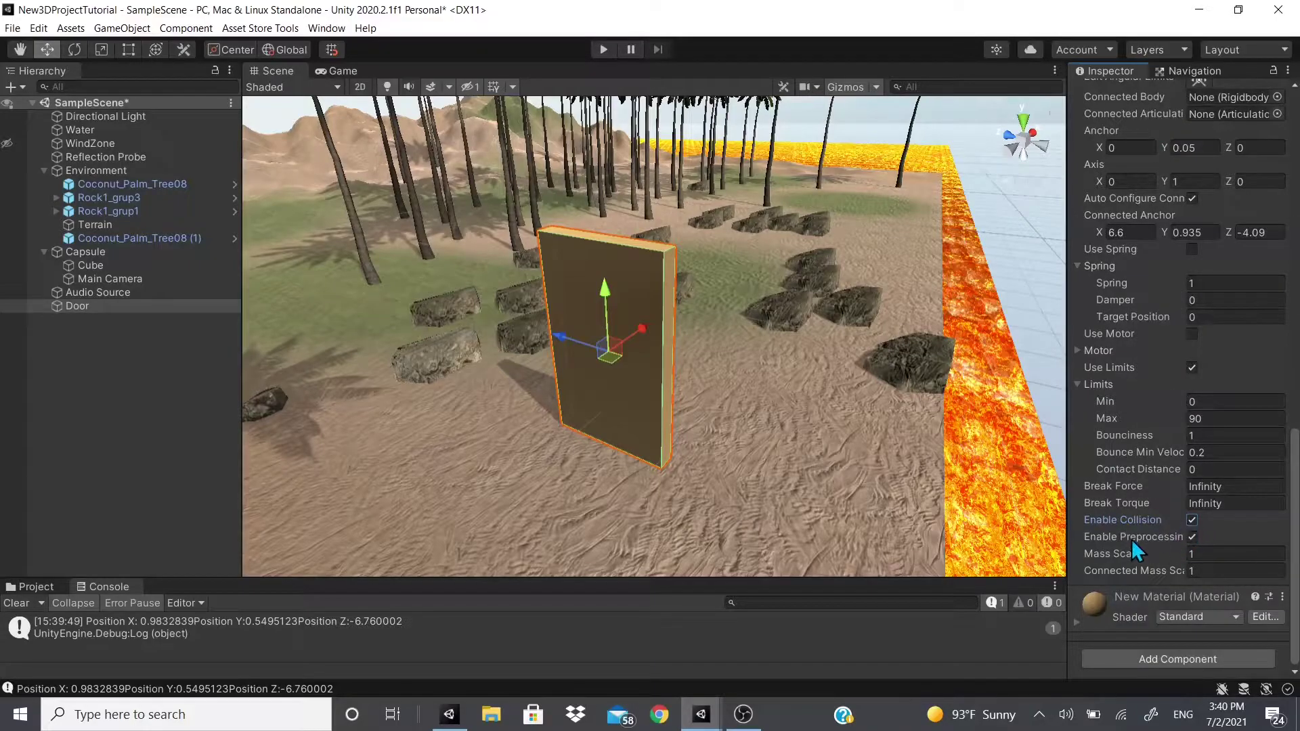
pyautogui.scroll(1, 830, 553)
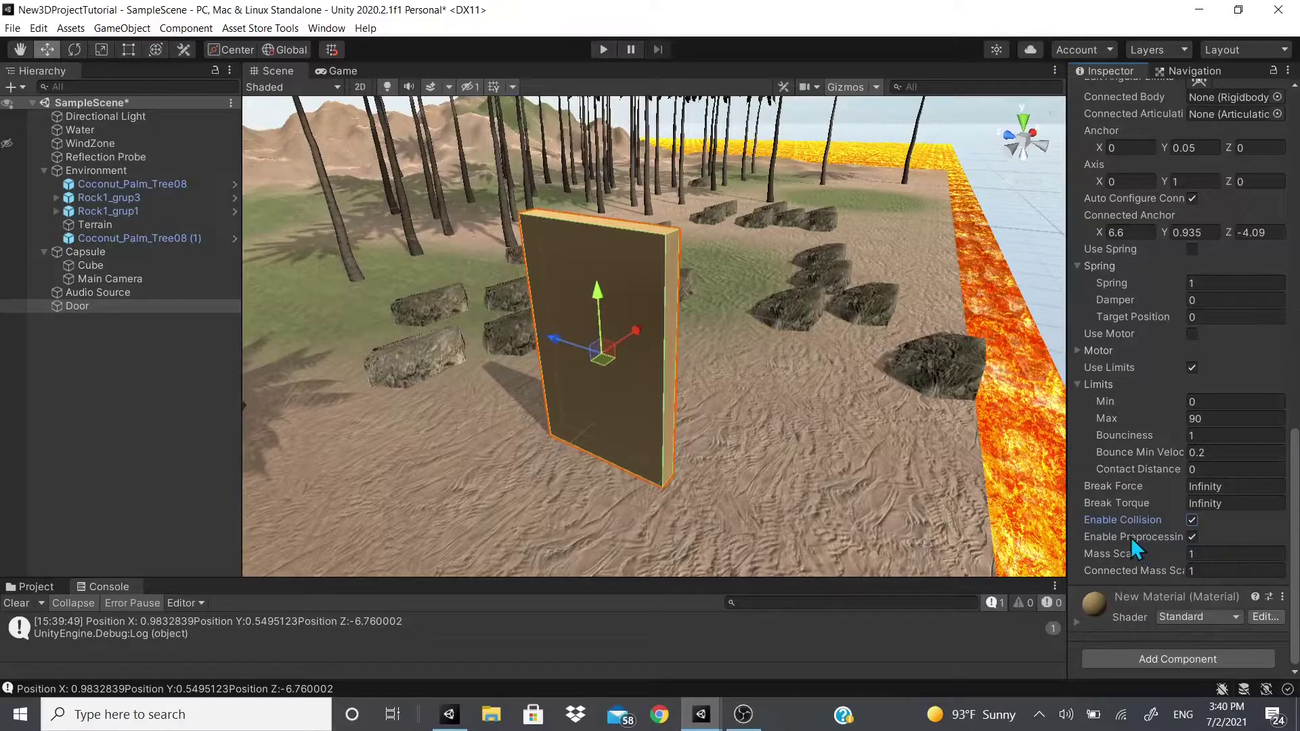
pyautogui.moveTo(1135, 547)
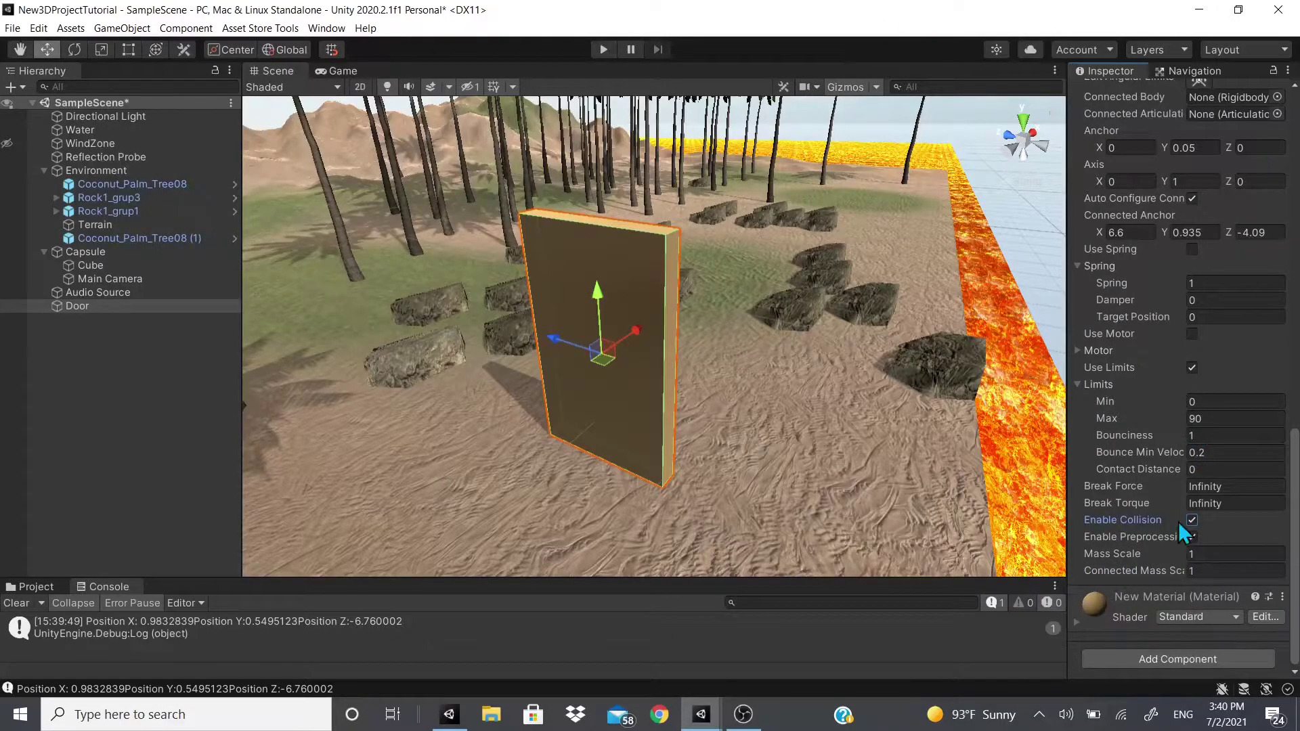
pyautogui.scroll(5, 1178, 521)
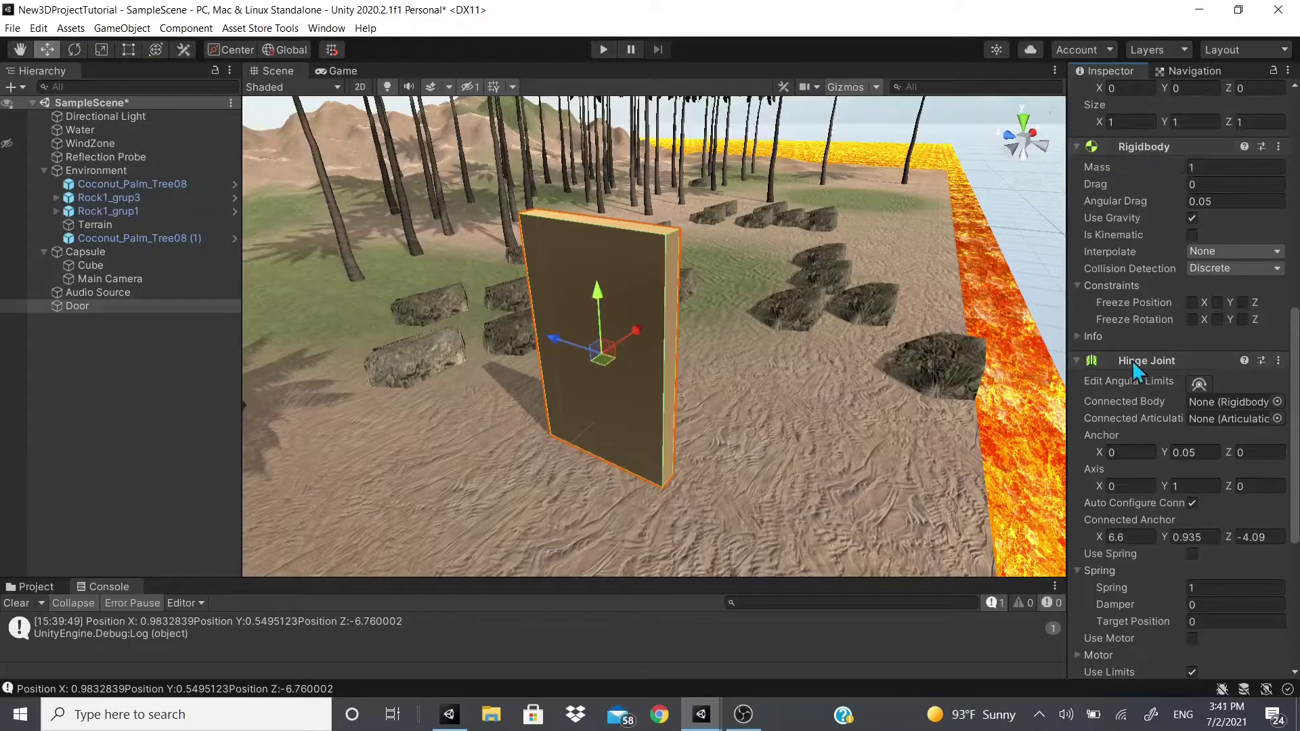
pyautogui.scroll(-5, 1144, 406)
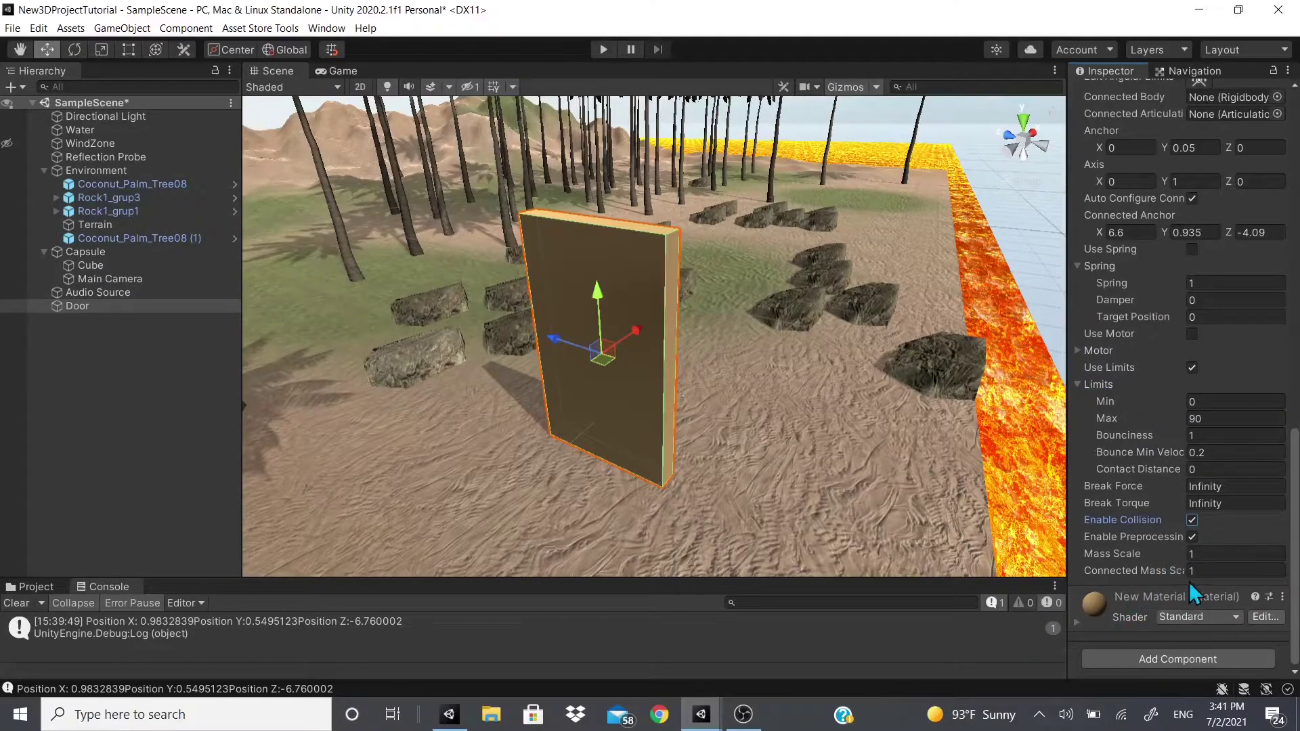
pyautogui.scroll(5, 1177, 558)
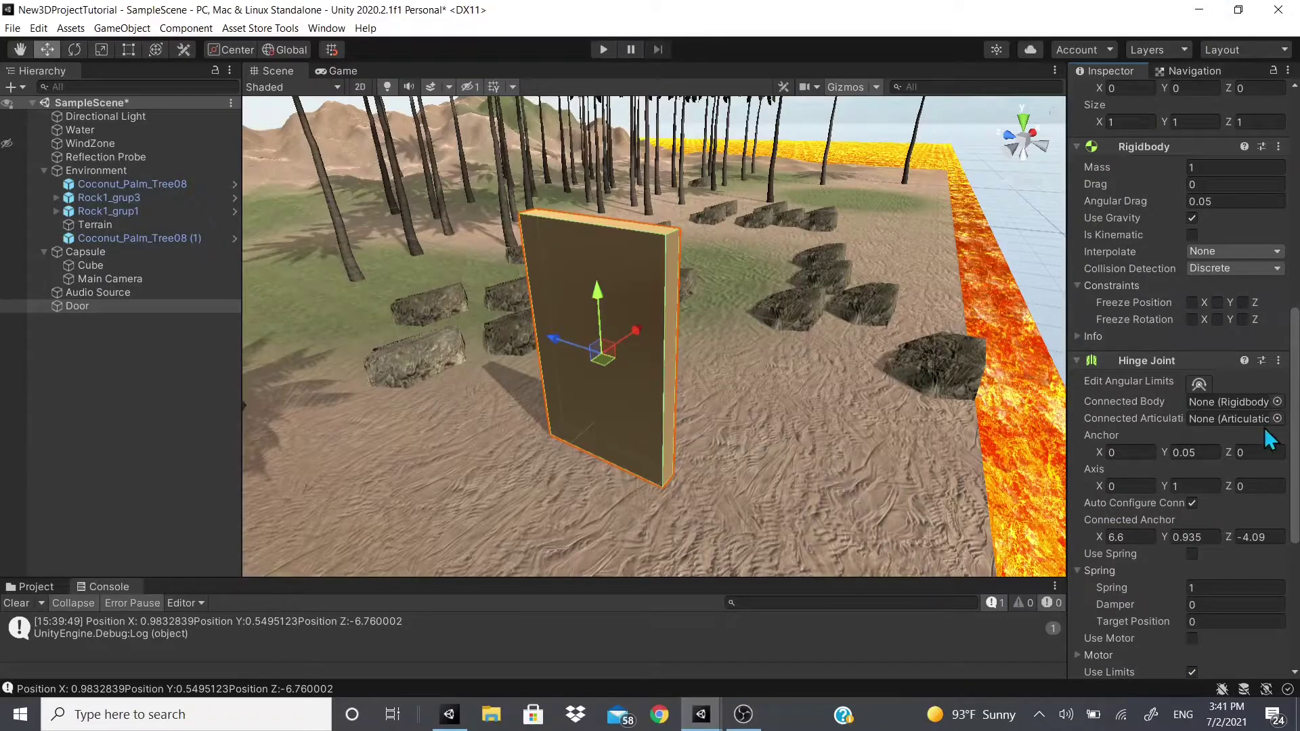
pyautogui.scroll(-5, 1276, 444)
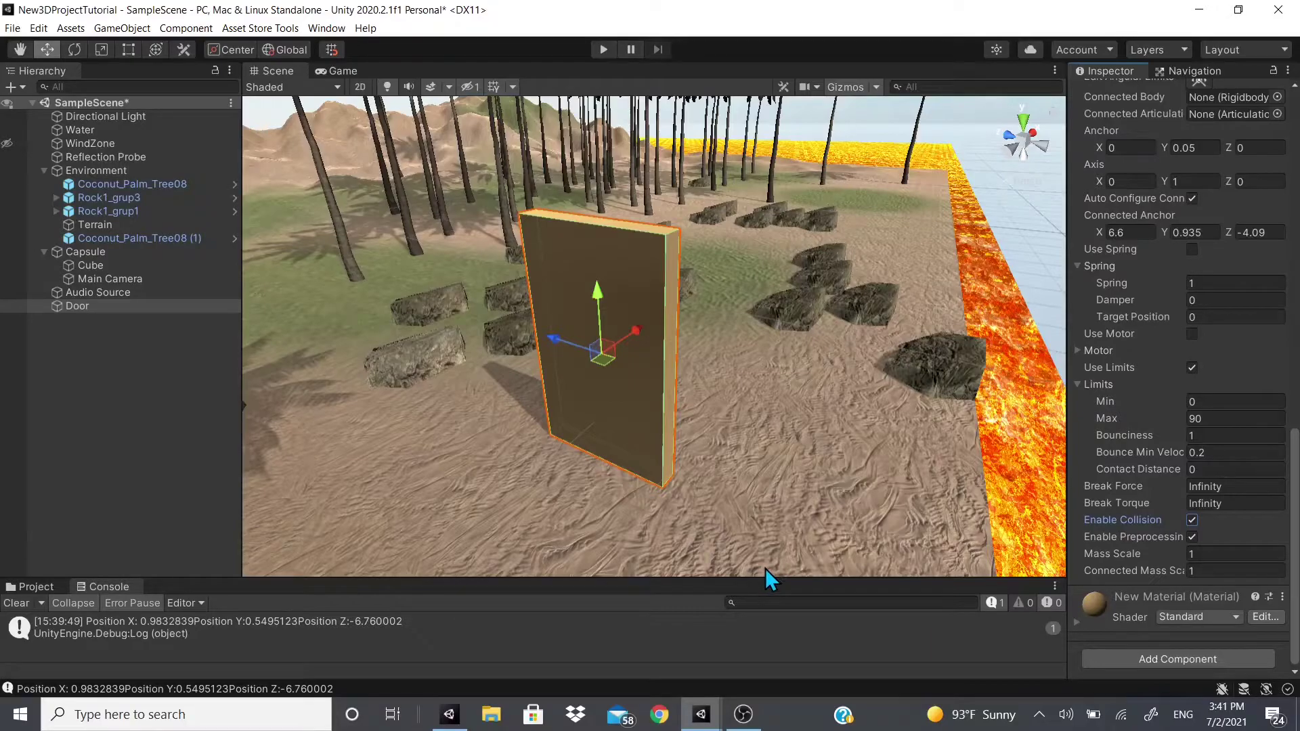
# Run the game and push the door with the capsule from both sides to test the final Hinge Joint settings.
pyautogui.click(338, 71)
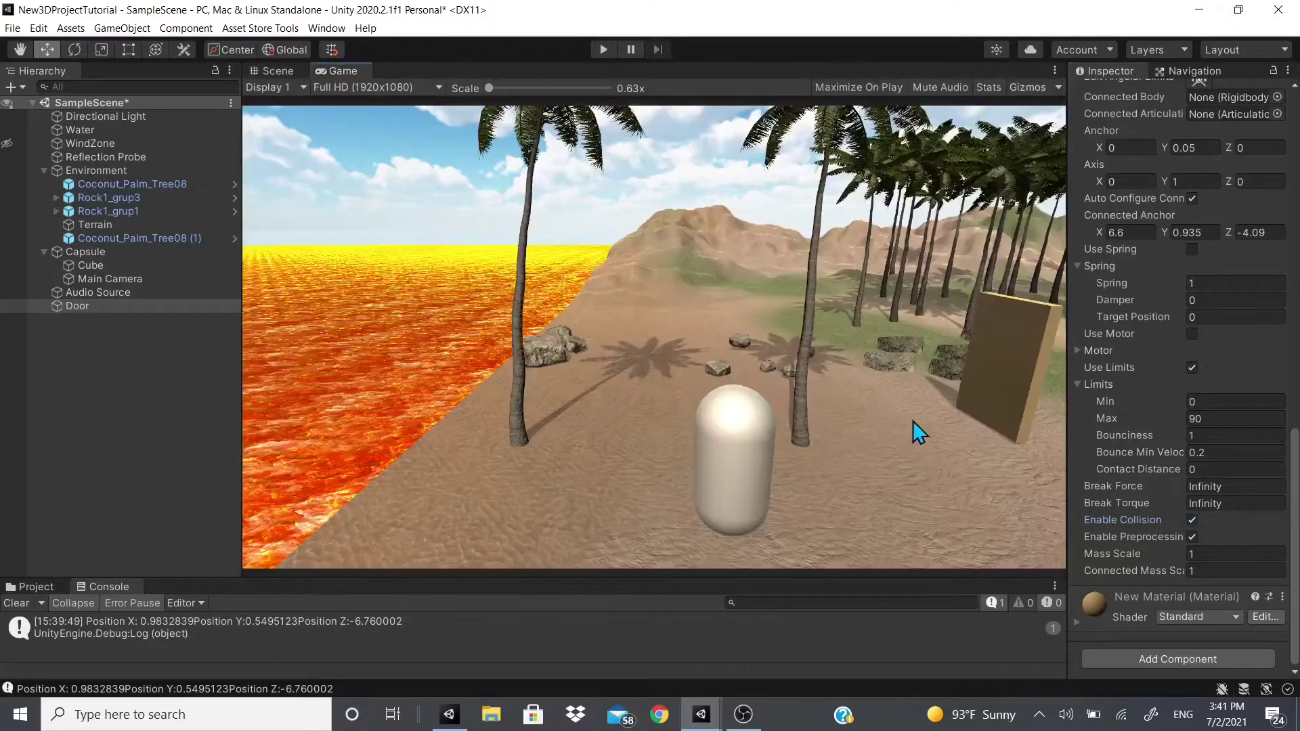
pyautogui.click(604, 50)
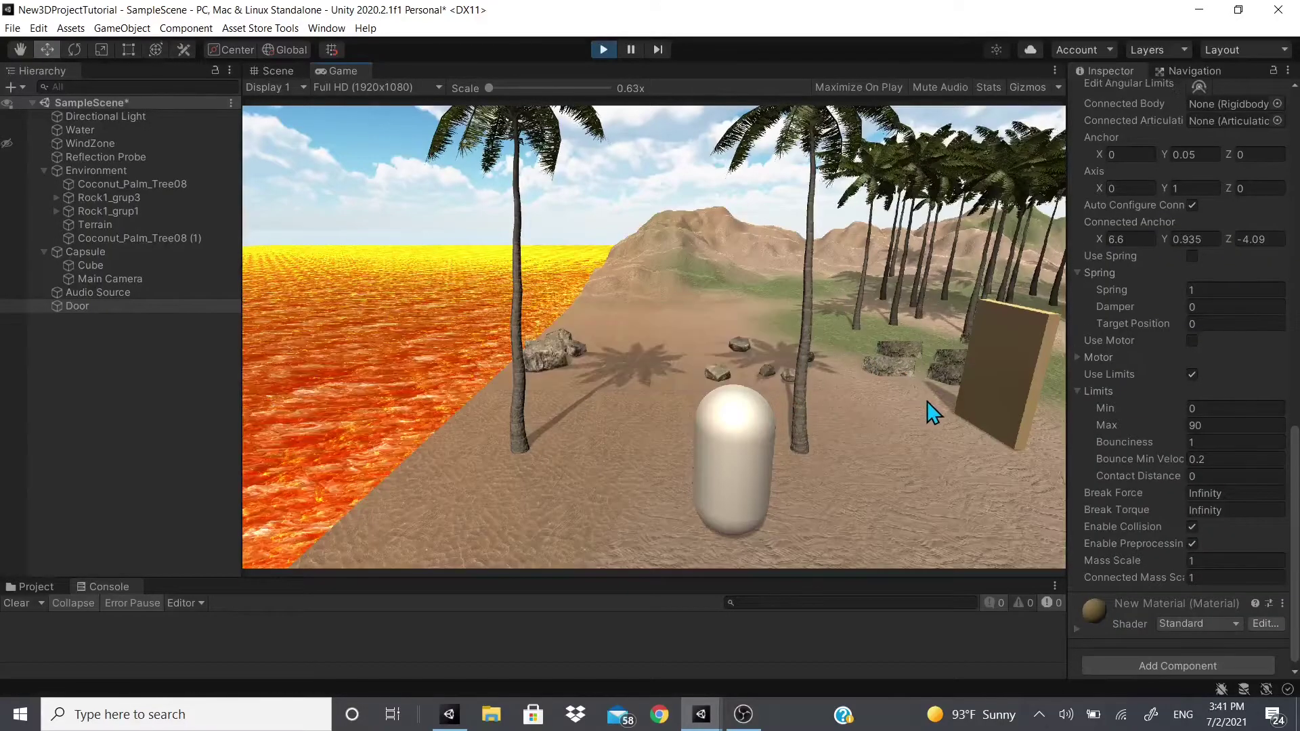
pyautogui.press('w')
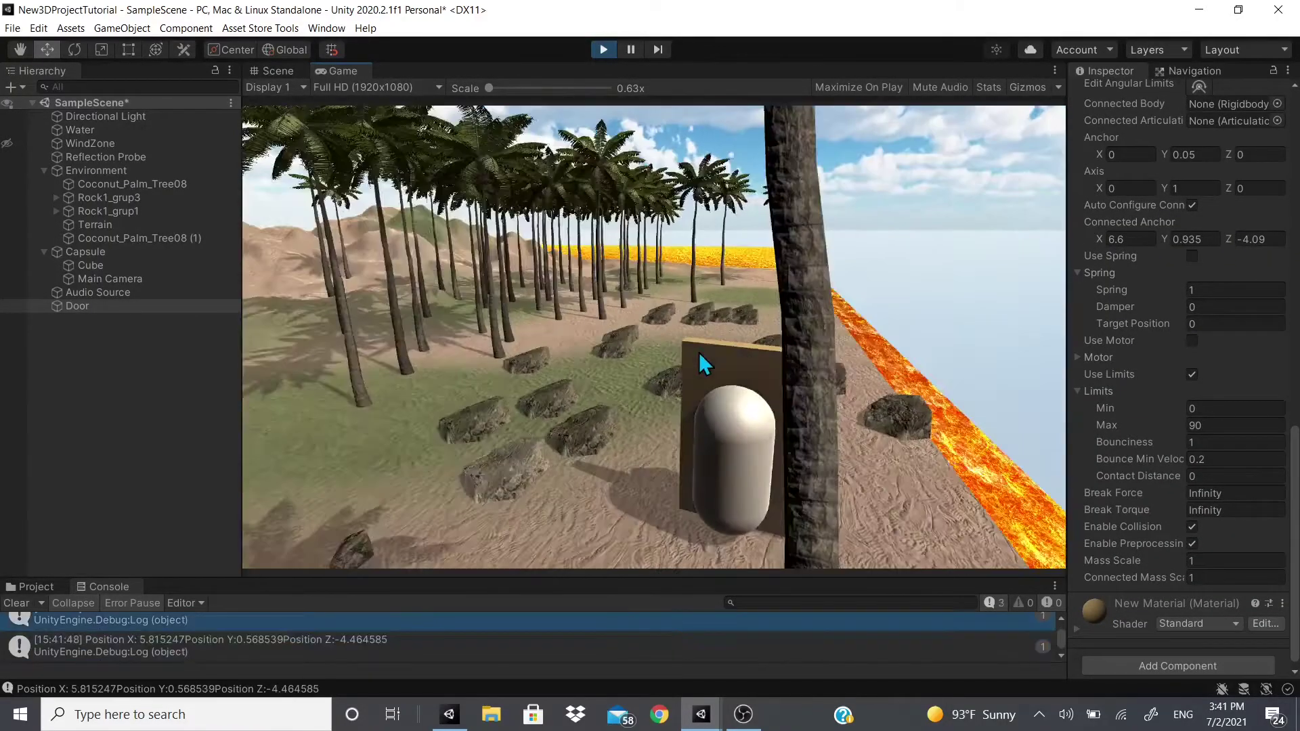
pyautogui.press('w')
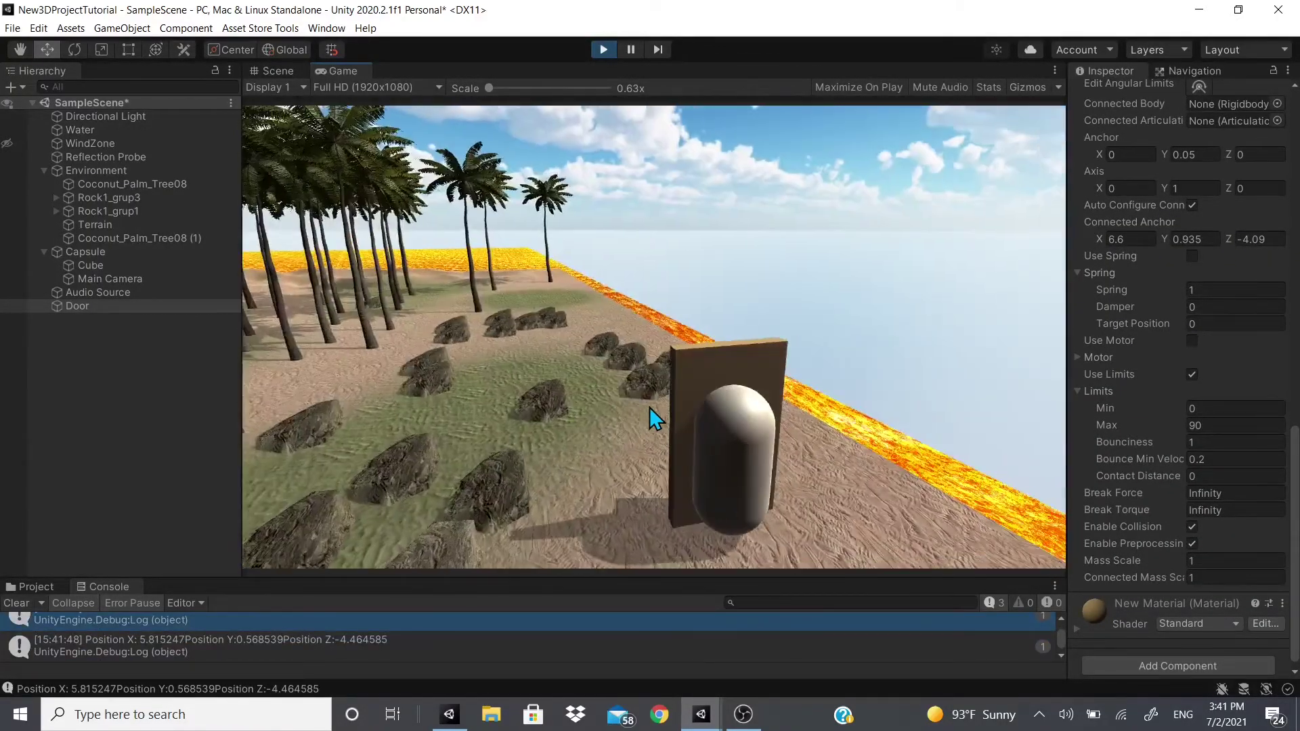
pyautogui.press('w')
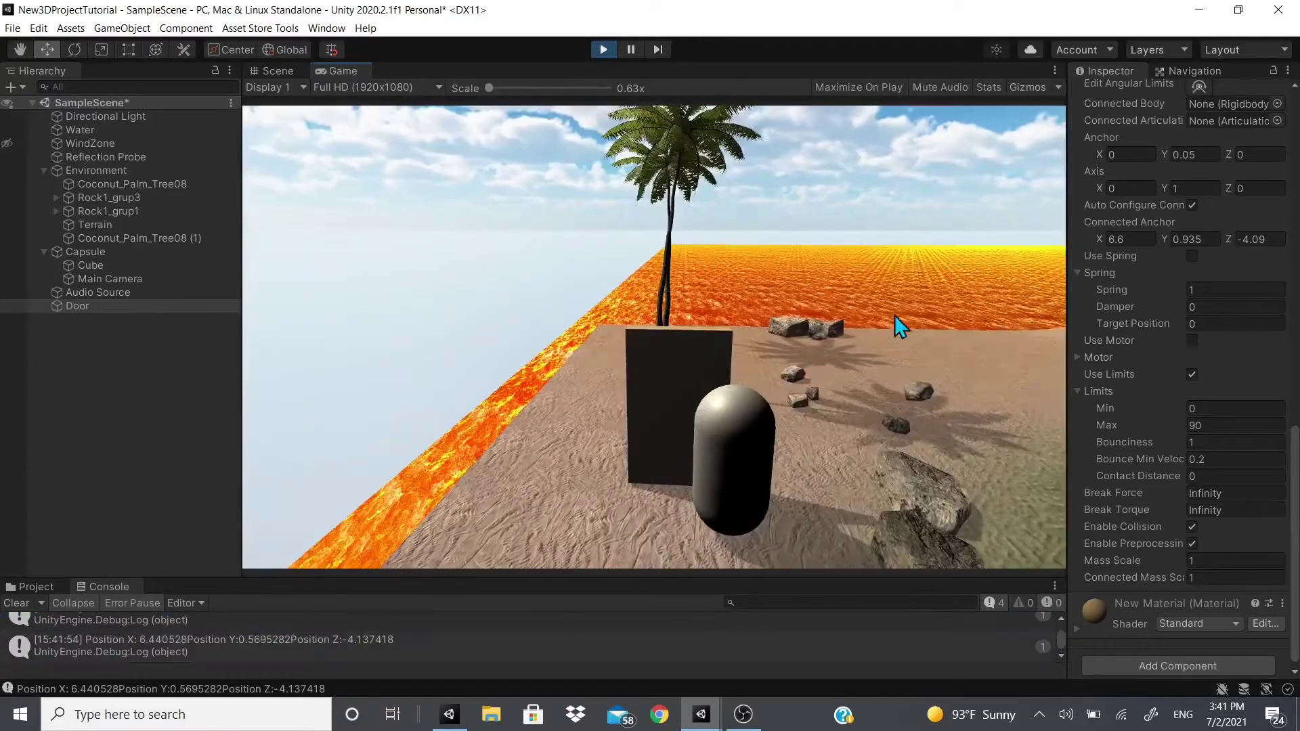
pyautogui.press('w')
pyautogui.press('s')
pyautogui.press('d')
pyautogui.press('w')
pyautogui.press('w')
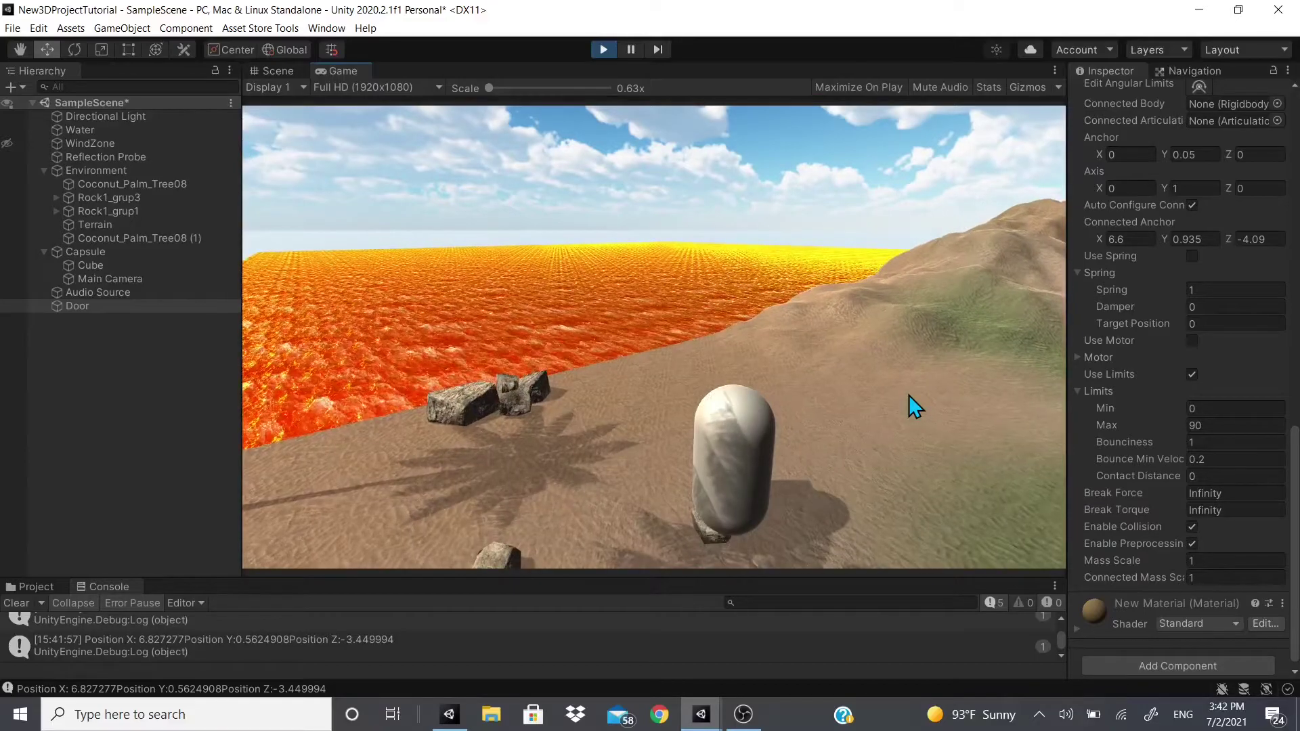